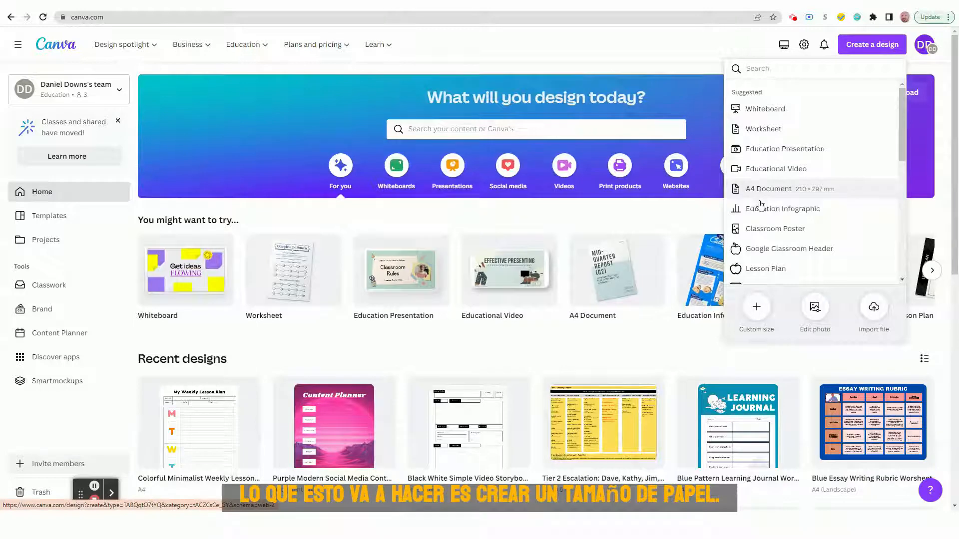
Step: Create an A4 document and place a square shape from the elements library in the upper half of the blank page
{"action": "left_click", "coordinate": [763, 189]}
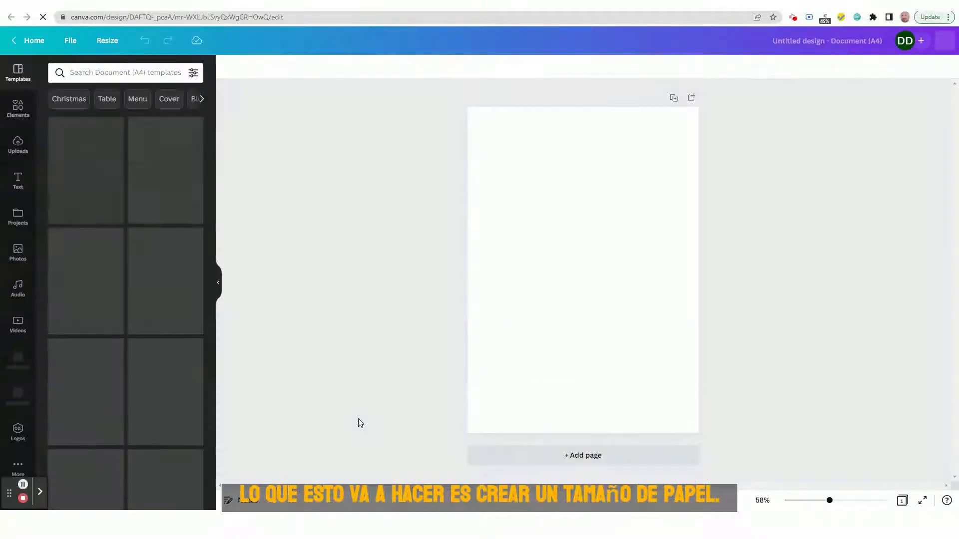
{"action": "left_click_drag", "start_coordinate": [829, 501], "coordinate": [834, 503]}
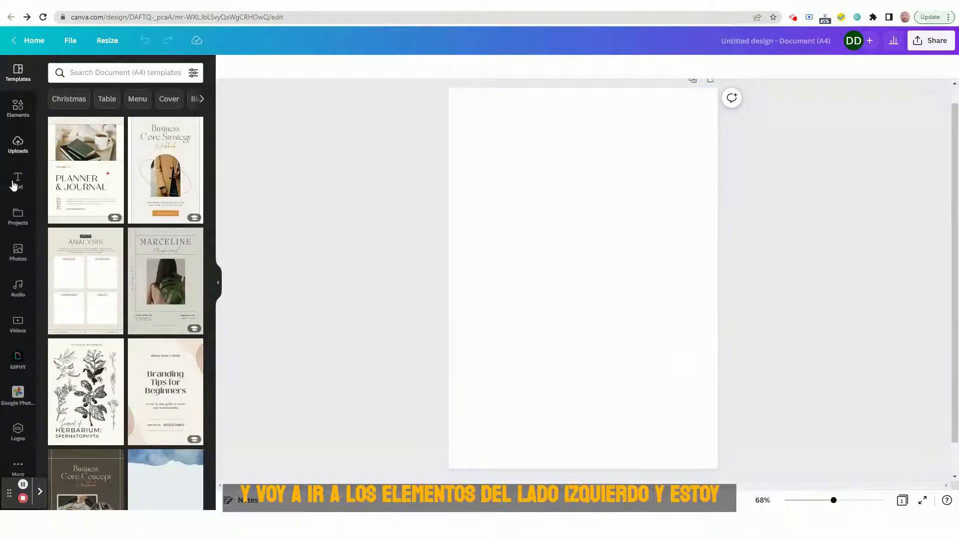
{"action": "left_click", "coordinate": [15, 107]}
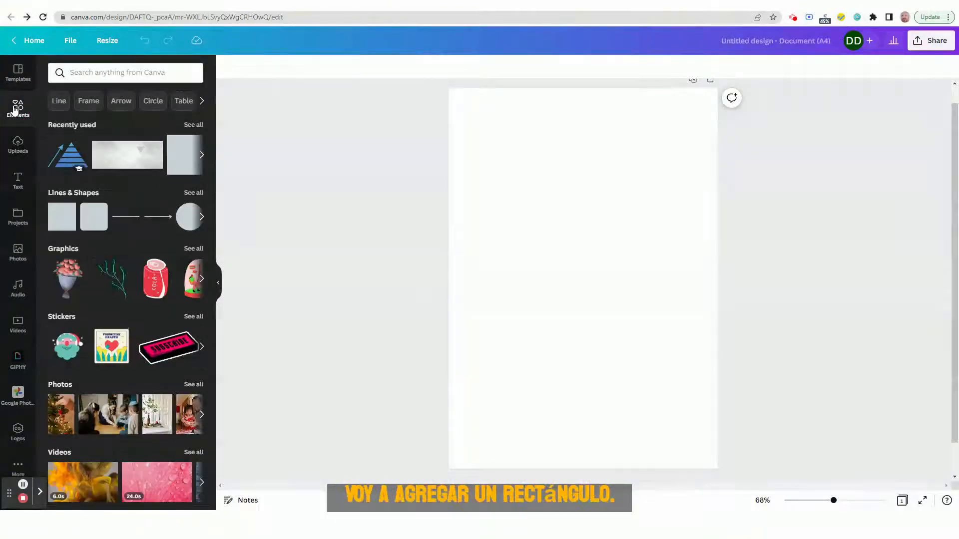
{"action": "scroll", "coordinate": [154, 165], "scroll_direction": "down", "scroll_amount": 2}
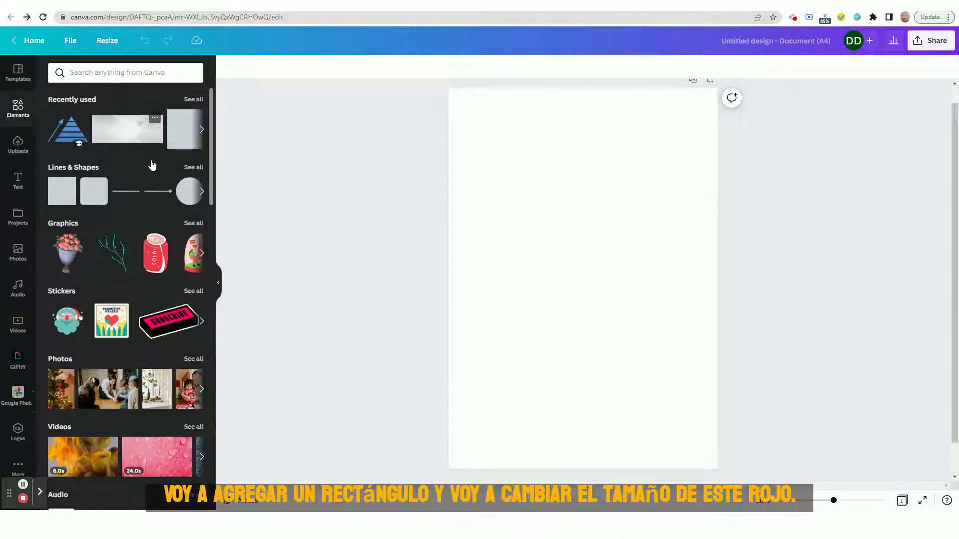
{"action": "left_click", "coordinate": [62, 150]}
{"action": "left_click_drag", "start_coordinate": [564, 272], "coordinate": [546, 203]}
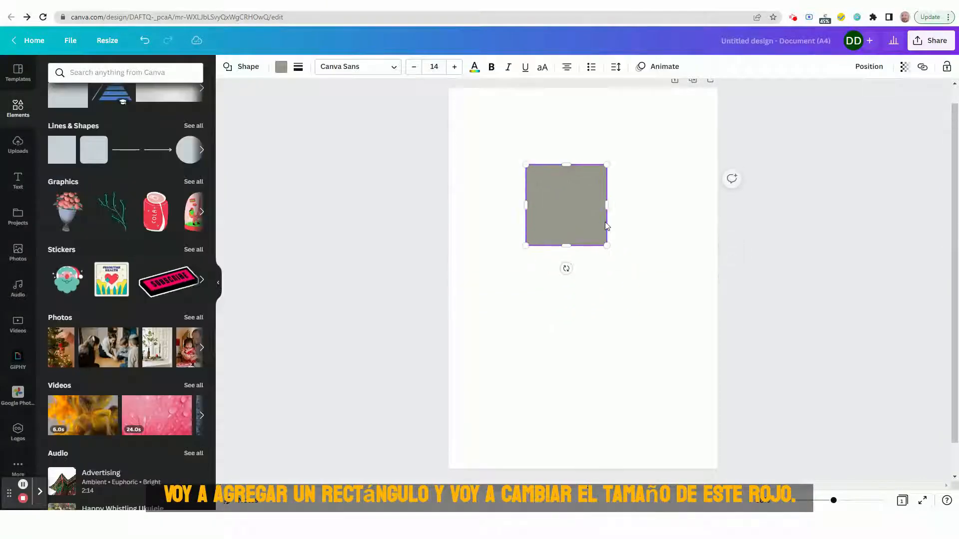
Step: Stretch the square into a wide, flat rectangle near the page's right edge and move it up slightly
{"action": "left_click_drag", "start_coordinate": [606, 205], "coordinate": [713, 197]}
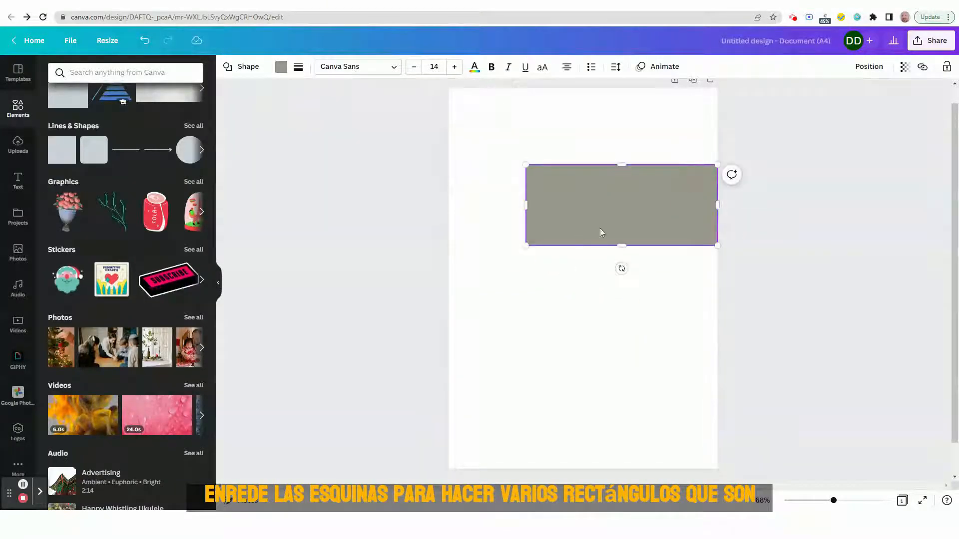
{"action": "left_click_drag", "start_coordinate": [621, 243], "coordinate": [621, 209]}
{"action": "left_click", "coordinate": [623, 188]}
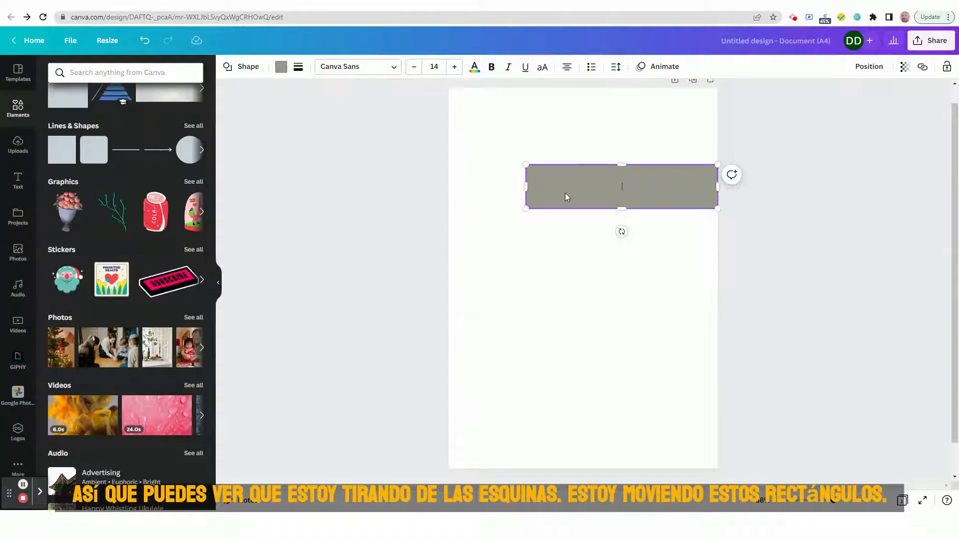
{"action": "left_click_drag", "start_coordinate": [565, 193], "coordinate": [557, 173]}
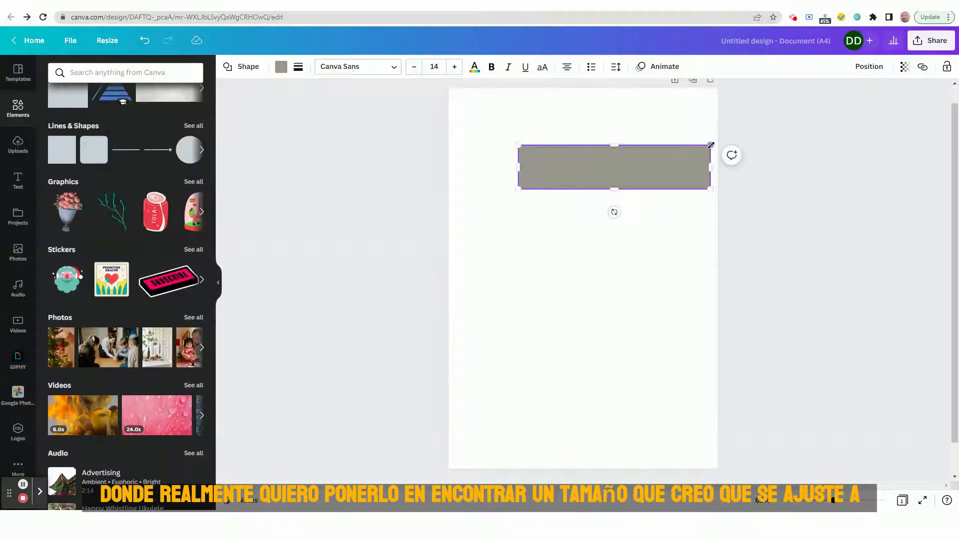
Step: Make the rectangle slightly narrower and taller, and position it right of centre in the upper part of the page
{"action": "left_click_drag", "start_coordinate": [710, 145], "coordinate": [691, 154]}
{"action": "left_click_drag", "start_coordinate": [606, 192], "coordinate": [605, 219]}
{"action": "left_click_drag", "start_coordinate": [690, 187], "coordinate": [708, 191]}
{"action": "left_click_drag", "start_coordinate": [622, 194], "coordinate": [604, 194]}
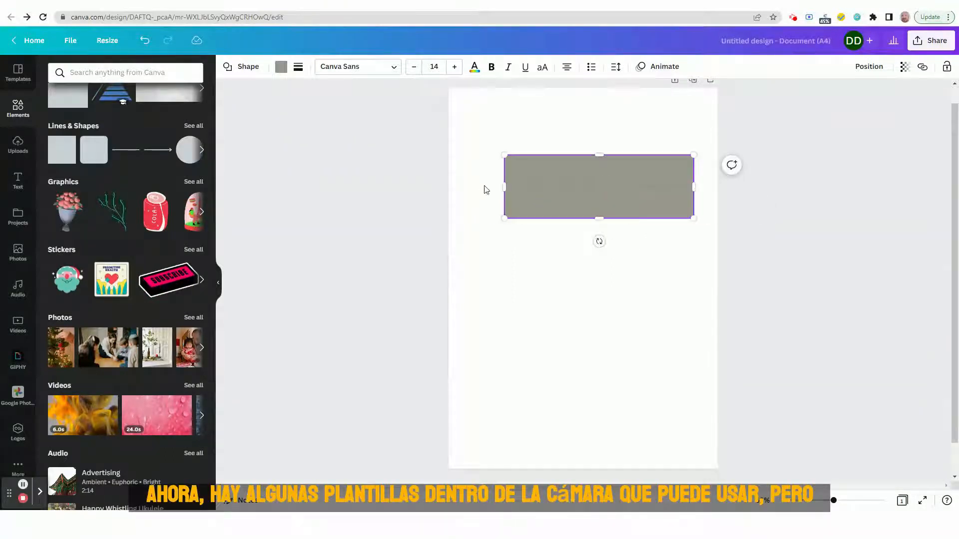
{"action": "left_click_drag", "start_coordinate": [506, 186], "coordinate": [523, 187]}
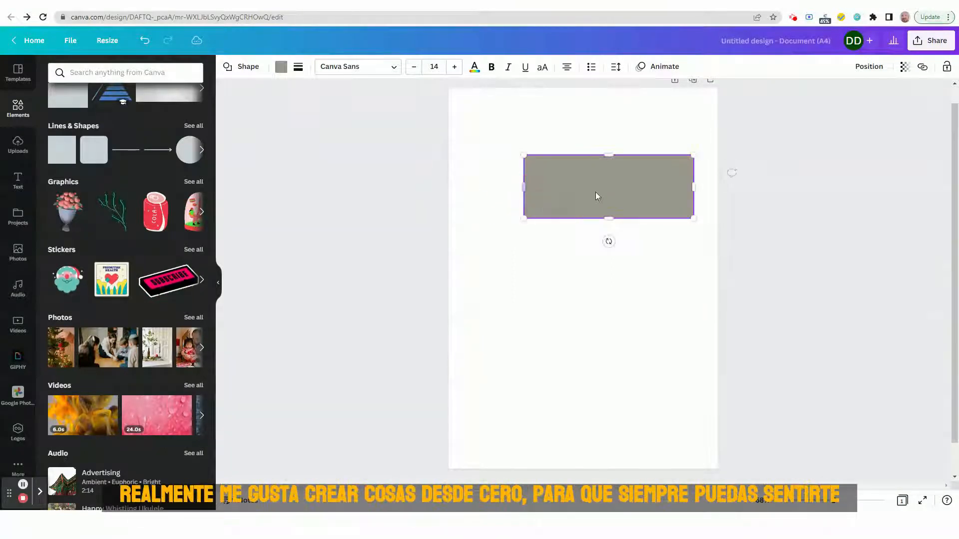
{"action": "left_click", "coordinate": [574, 302]}
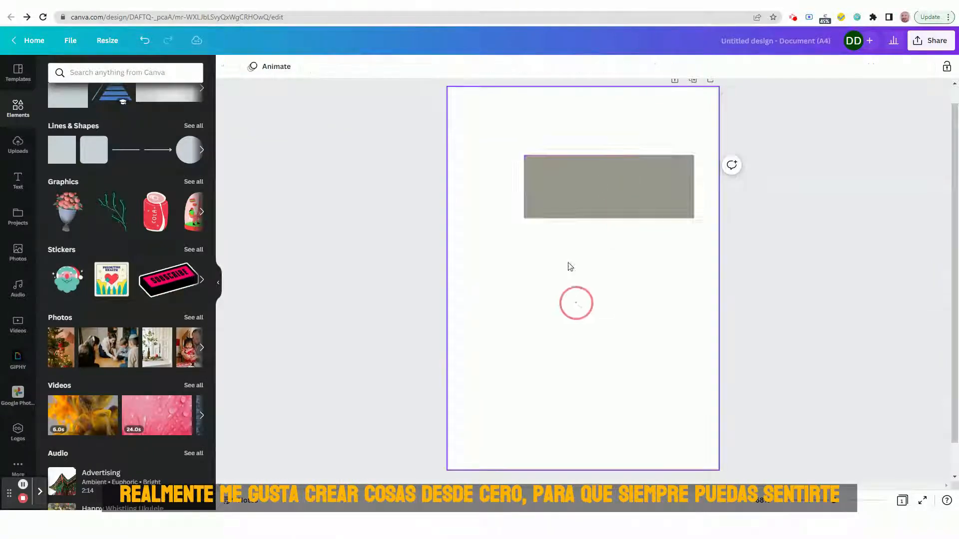
{"action": "left_click_drag", "start_coordinate": [575, 188], "coordinate": [577, 205]}
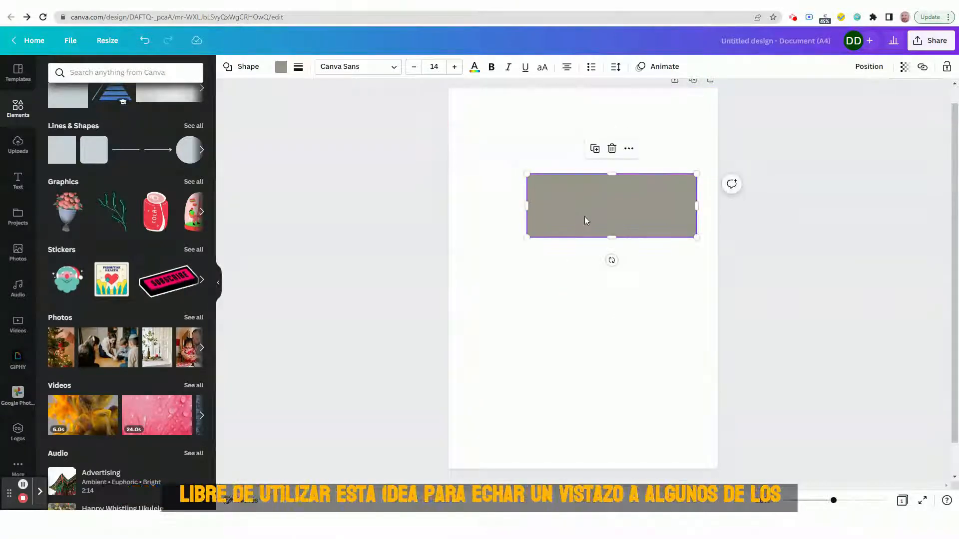
Step: Change the rectangle's fill to light gray from the default colors
{"action": "left_click", "coordinate": [280, 68]}
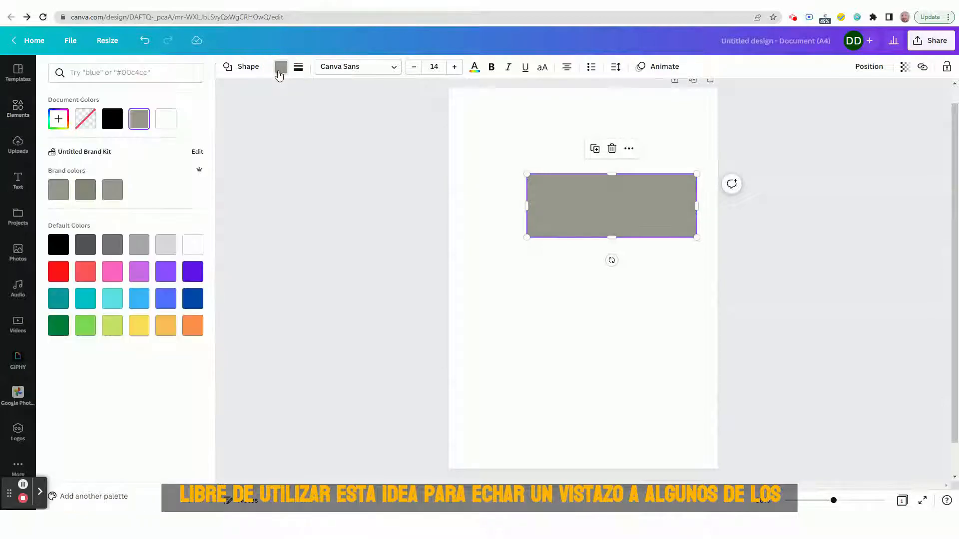
{"action": "left_click", "coordinate": [168, 245]}
{"action": "left_click", "coordinate": [525, 313]}
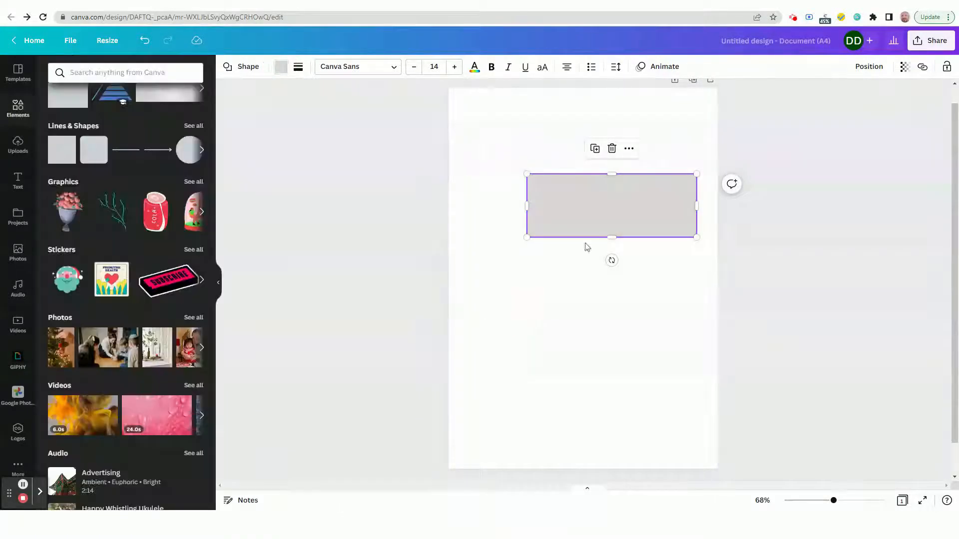
{"action": "left_click", "coordinate": [585, 194]}
{"action": "left_click", "coordinate": [527, 284]}
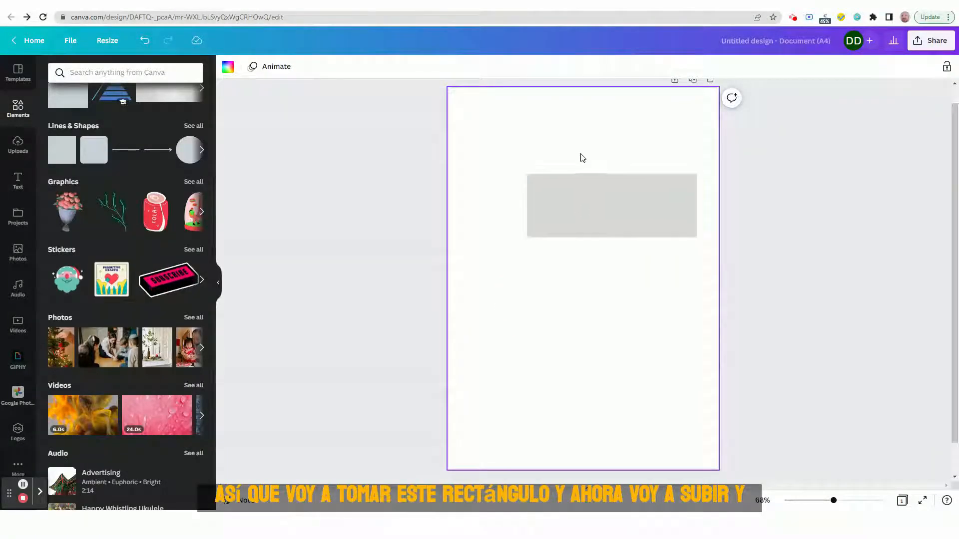
Step: Duplicate the gray rectangle twice and stack the copies below it with equal gaps
{"action": "left_click", "coordinate": [589, 212]}
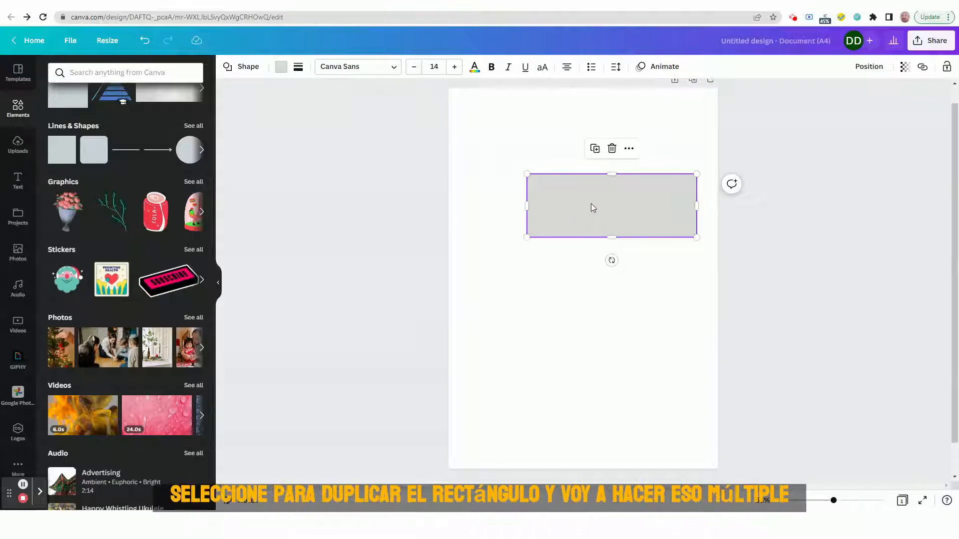
{"action": "left_click", "coordinate": [629, 148]}
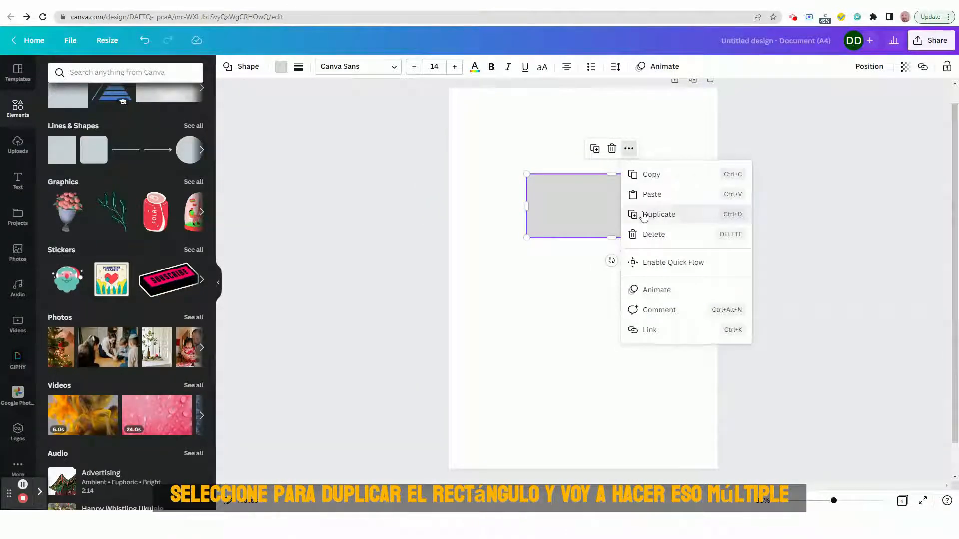
{"action": "left_click", "coordinate": [644, 215]}
{"action": "left_click_drag", "start_coordinate": [612, 215], "coordinate": [605, 289]}
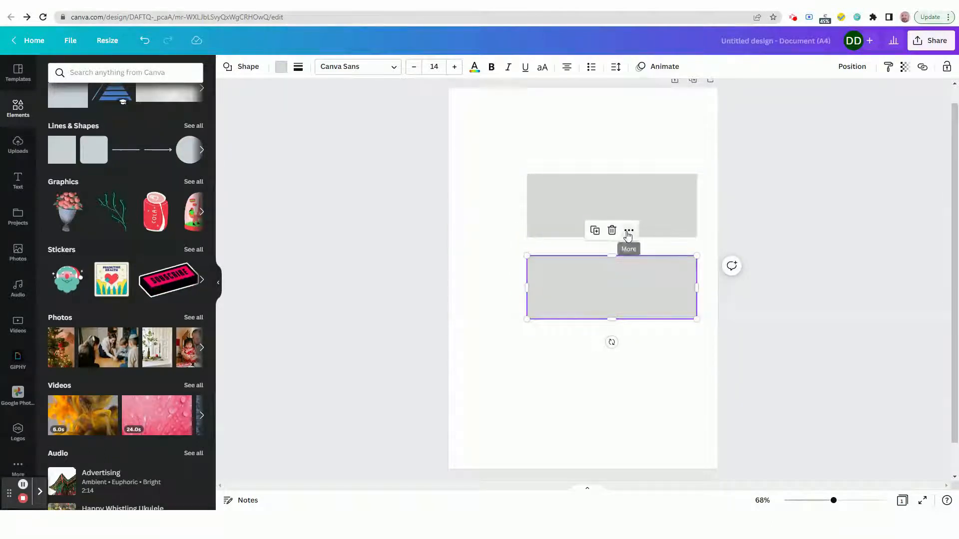
{"action": "left_click", "coordinate": [628, 232]}
{"action": "left_click", "coordinate": [642, 295]}
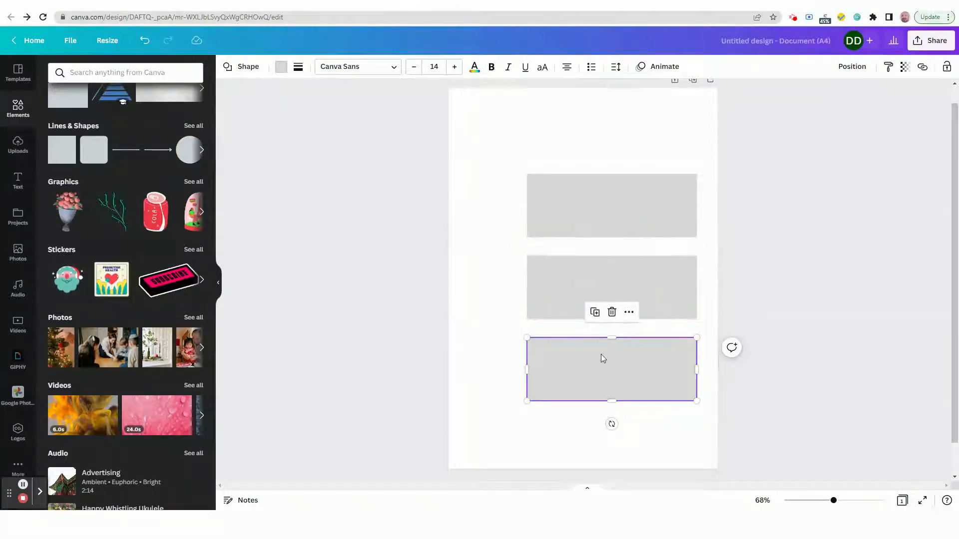
{"action": "left_click", "coordinate": [488, 398]}
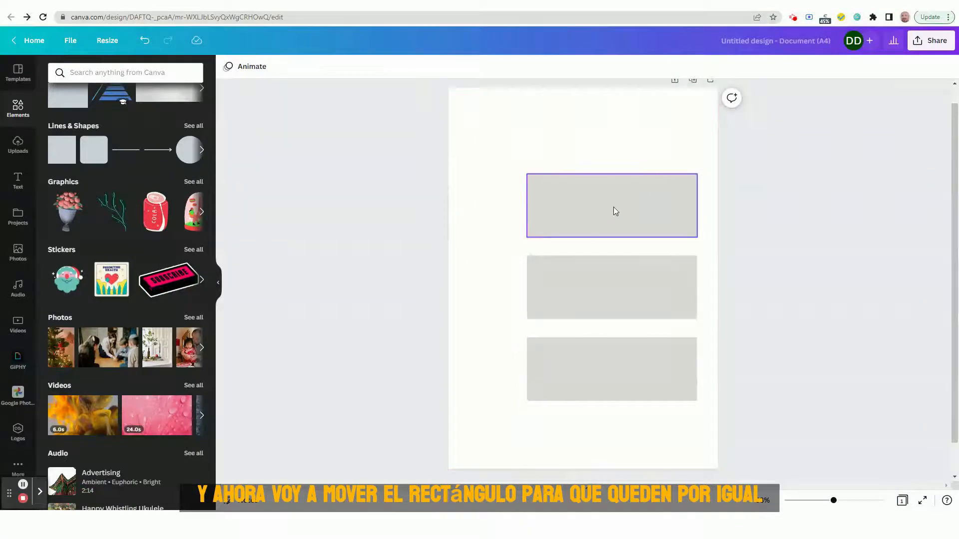
Step: Move the three rectangles up and closer to the page's right edge, keeping them aligned in a column
{"action": "left_click_drag", "start_coordinate": [615, 210], "coordinate": [621, 173]}
{"action": "left_click_drag", "start_coordinate": [614, 274], "coordinate": [622, 245]}
{"action": "left_click_drag", "start_coordinate": [603, 369], "coordinate": [614, 345]}
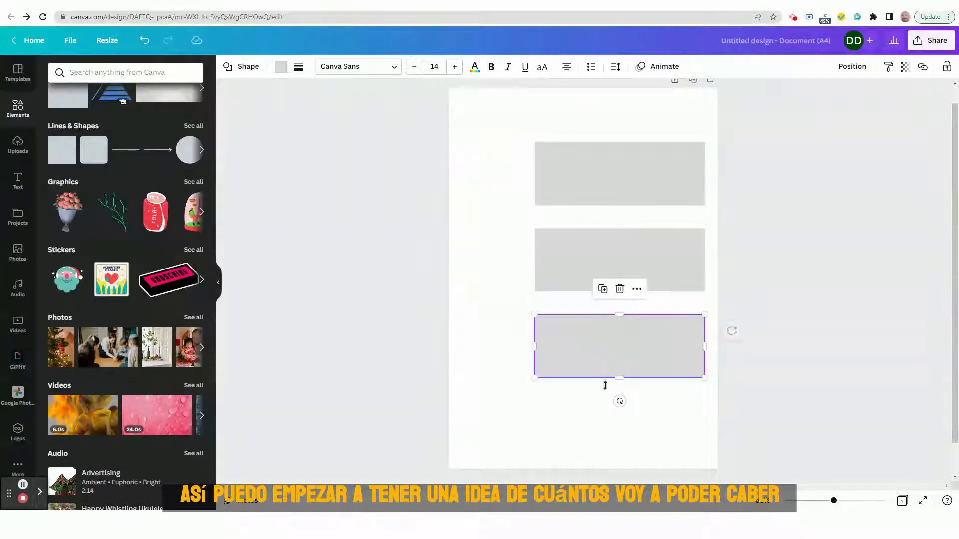
Step: Duplicate the lowest rectangle and place the copy beneath it near the bottom of the page
{"action": "left_click", "coordinate": [637, 289]}
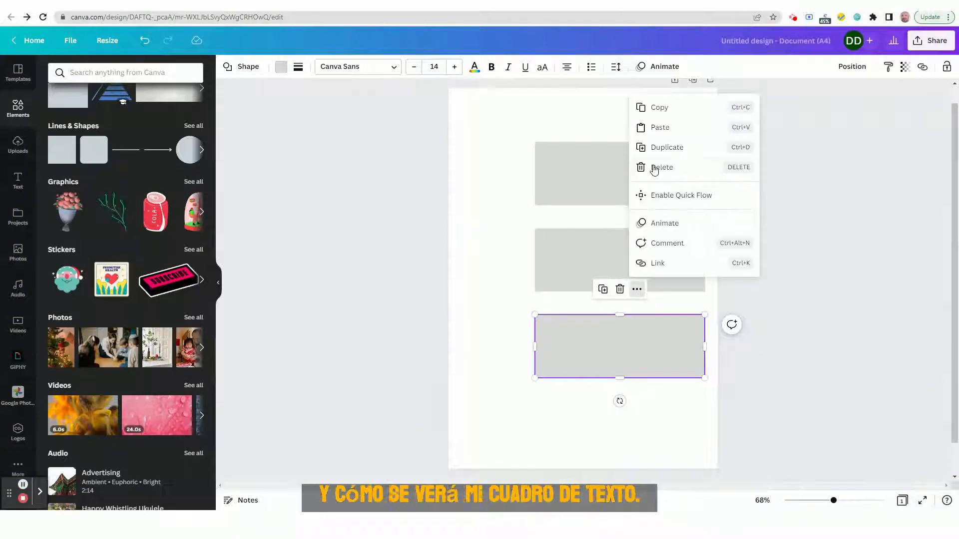
{"action": "left_click", "coordinate": [652, 150]}
{"action": "left_click_drag", "start_coordinate": [610, 353], "coordinate": [605, 417]}
Step: Shift the four rectangles upward so they are evenly spaced in the column
{"action": "left_click_drag", "start_coordinate": [605, 177], "coordinate": [605, 169]}
{"action": "left_click_drag", "start_coordinate": [617, 273], "coordinate": [617, 255]}
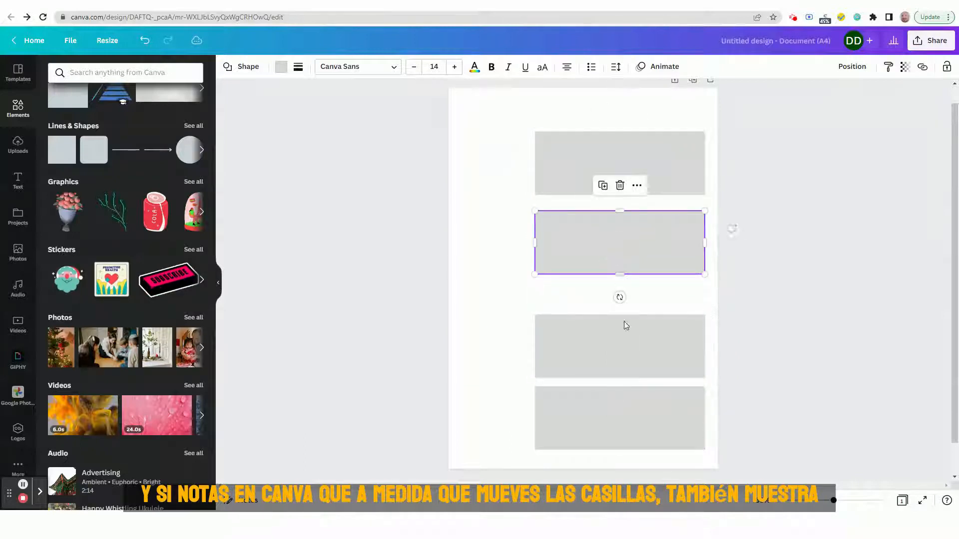
{"action": "left_click_drag", "start_coordinate": [625, 333], "coordinate": [627, 317]}
{"action": "left_click_drag", "start_coordinate": [627, 426], "coordinate": [630, 413]}
{"action": "left_click", "coordinate": [381, 338]}
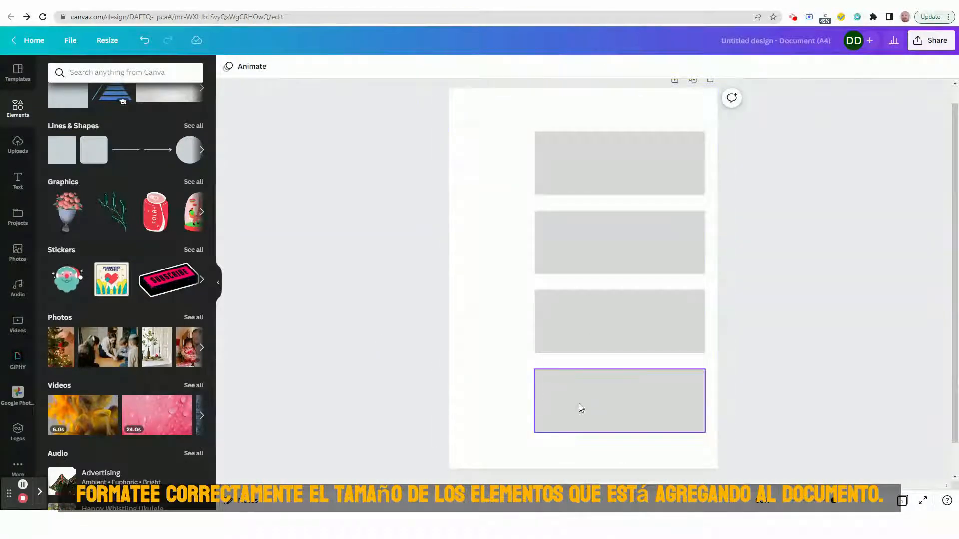
Step: Reduce the height of all four rectangles equally by lowering their top edges, leaving wider gaps between them
{"action": "left_click", "coordinate": [591, 405]}
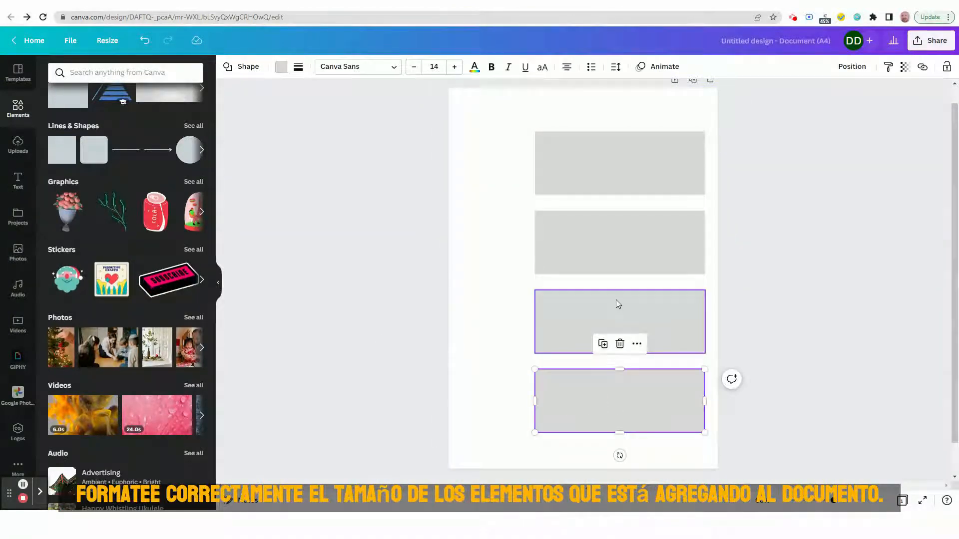
{"action": "left_click", "coordinate": [599, 178]}
{"action": "left_click_drag", "start_coordinate": [620, 131], "coordinate": [618, 149]}
{"action": "left_click", "coordinate": [642, 250]}
{"action": "left_click_drag", "start_coordinate": [622, 211], "coordinate": [619, 230]}
{"action": "left_click", "coordinate": [625, 322]}
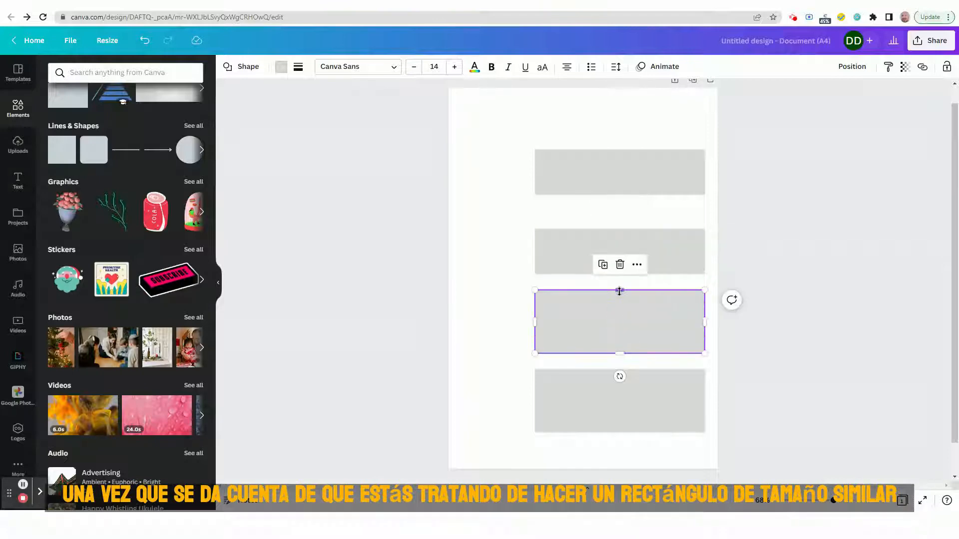
{"action": "left_click_drag", "start_coordinate": [620, 289], "coordinate": [620, 309]}
{"action": "left_click", "coordinate": [612, 428]}
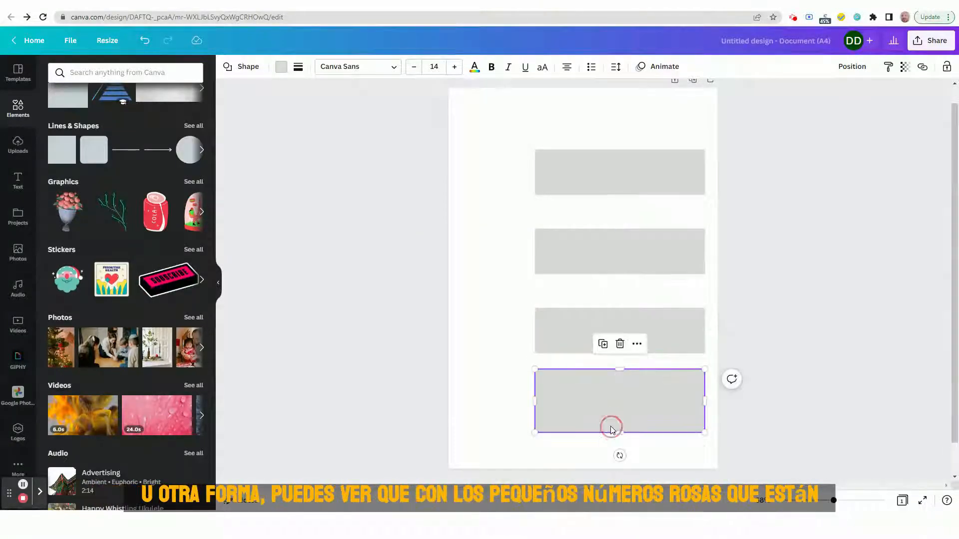
{"action": "left_click_drag", "start_coordinate": [619, 369], "coordinate": [618, 388]}
{"action": "left_click", "coordinate": [499, 374]}
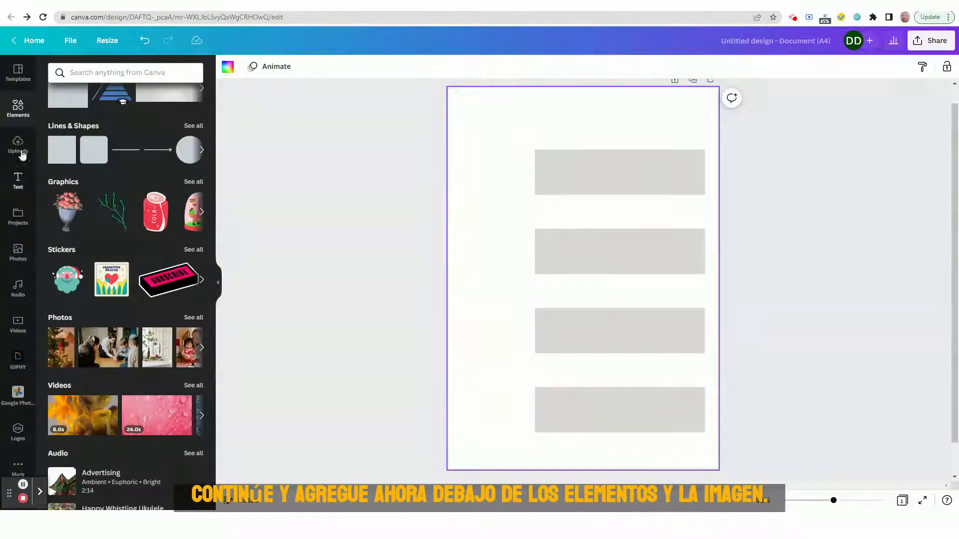
Step: Insert the recently used square "Goal Setting" hand photo and shrink it to match the height of the top gray rectangle, at its left
{"action": "scroll", "coordinate": [106, 242], "scroll_direction": "down", "scroll_amount": 4}
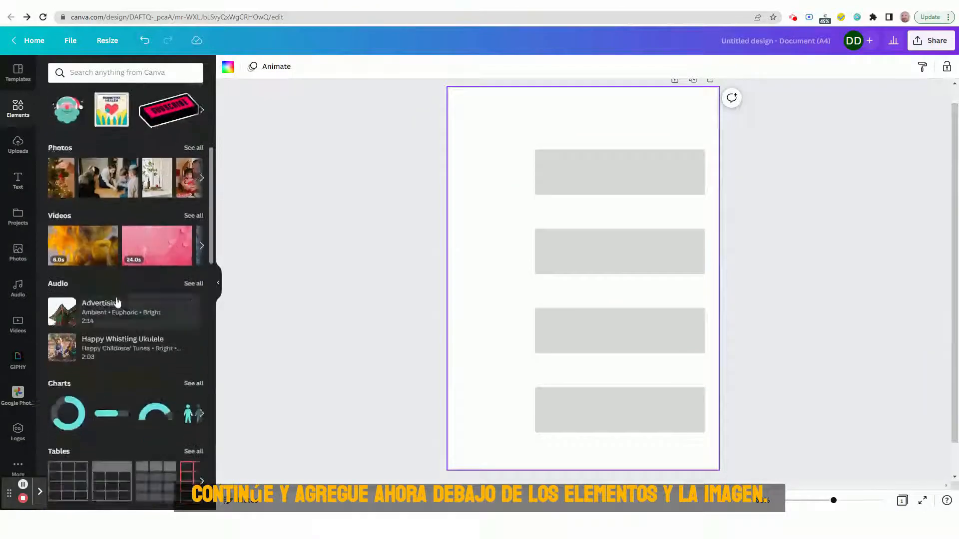
{"action": "scroll", "coordinate": [116, 302], "scroll_direction": "down", "scroll_amount": 4}
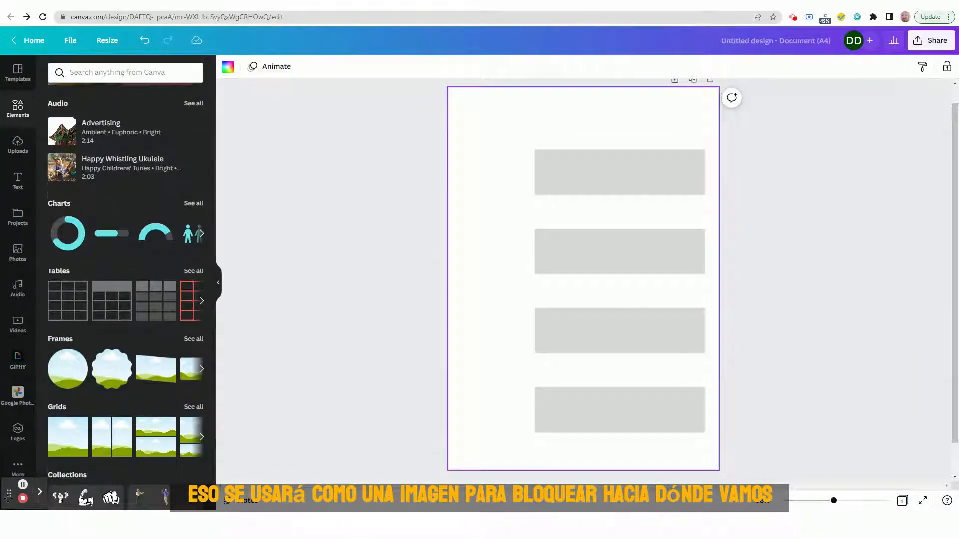
{"action": "left_click_drag", "start_coordinate": [9, 494], "coordinate": [233, 466]}
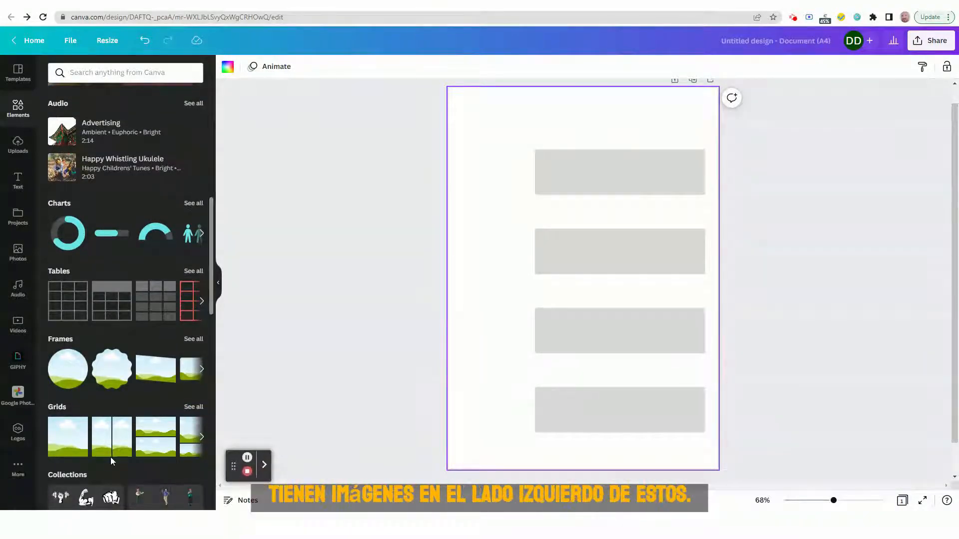
{"action": "scroll", "coordinate": [142, 446], "scroll_direction": "up", "scroll_amount": 10}
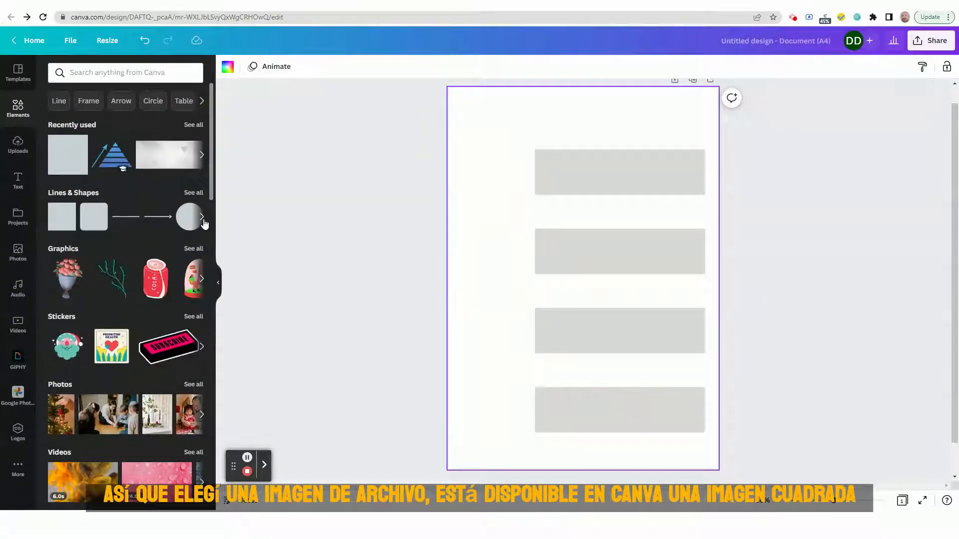
{"action": "left_click", "coordinate": [200, 218]}
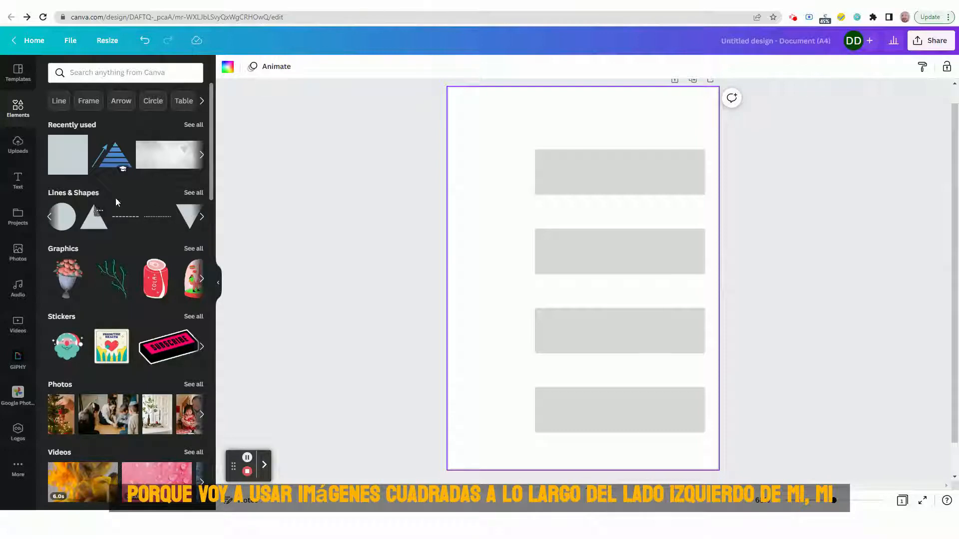
{"action": "left_click", "coordinate": [201, 217]}
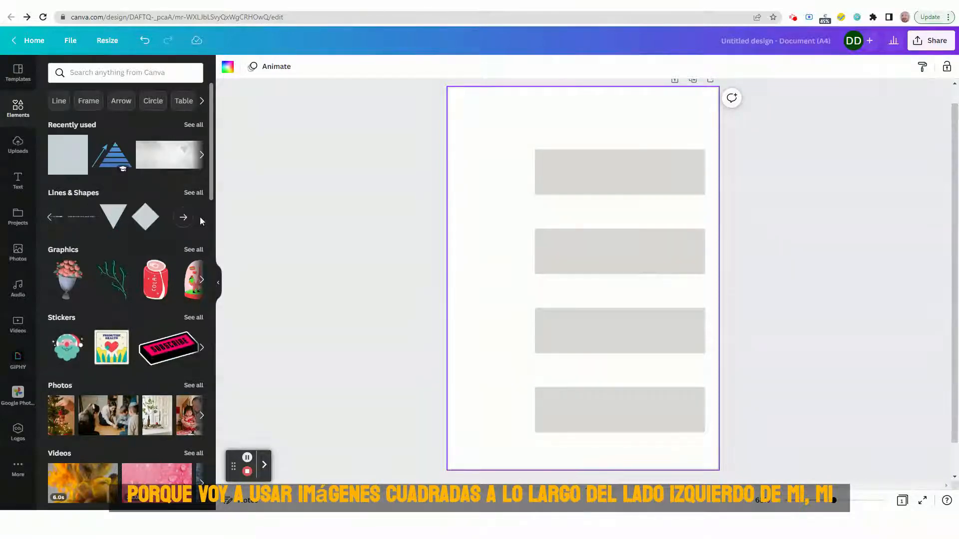
{"action": "left_click", "coordinate": [201, 155]}
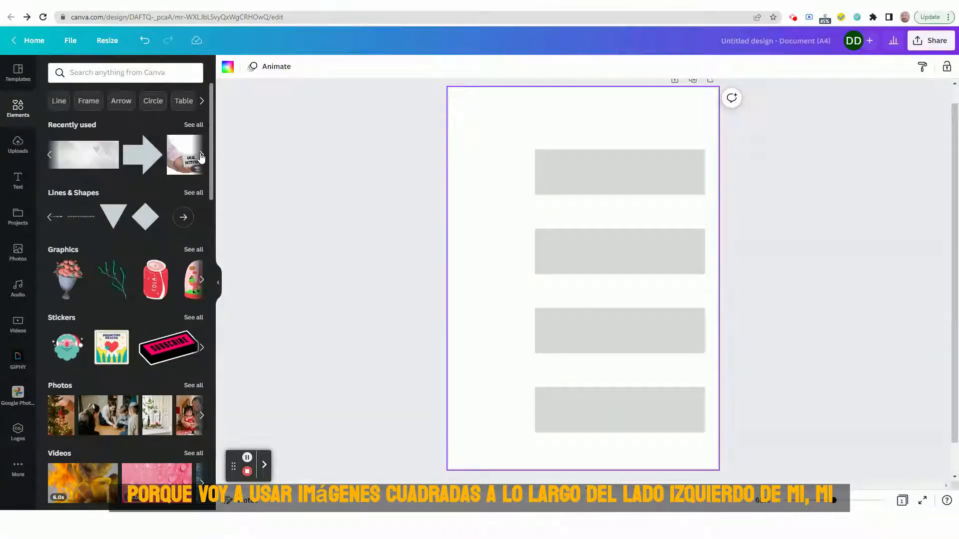
{"action": "left_click", "coordinate": [201, 156]}
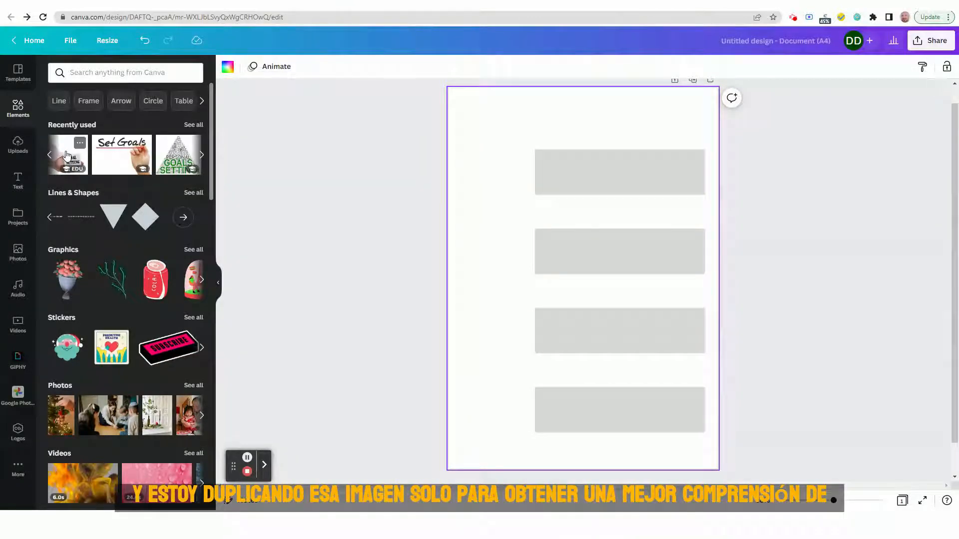
{"action": "left_click", "coordinate": [67, 155]}
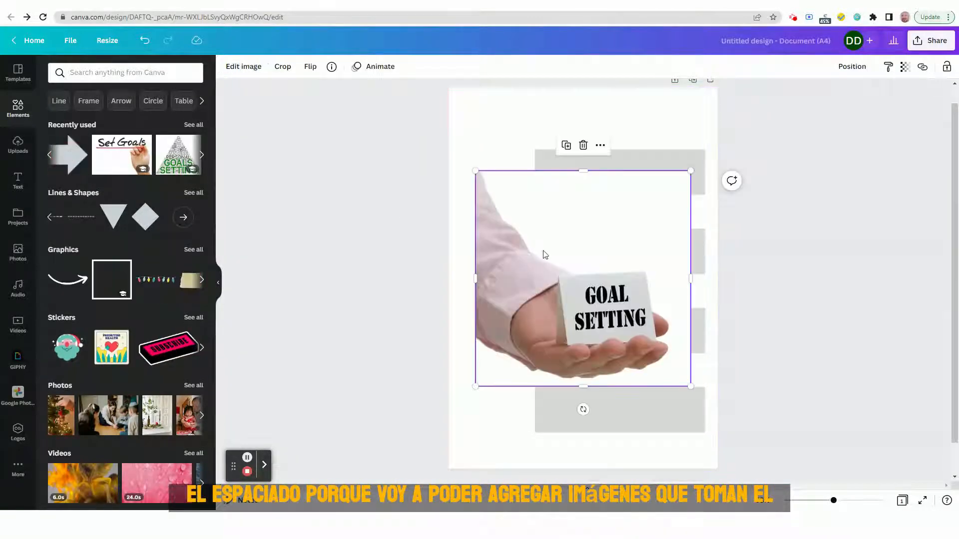
{"action": "left_click_drag", "start_coordinate": [686, 173], "coordinate": [487, 173]}
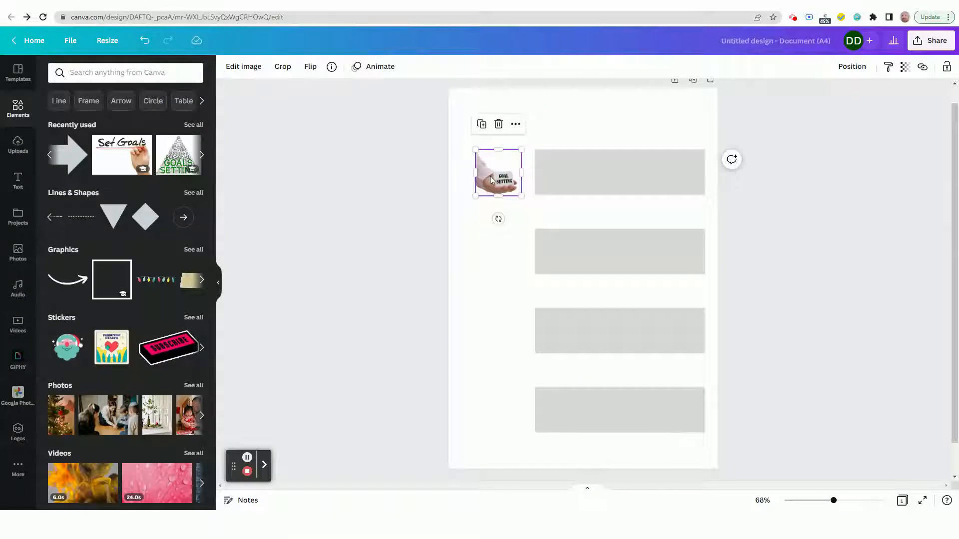
Step: Duplicate the "Goal Setting" photo three times, placing one copy beside each of the remaining gray rectangles, aligned in a column
{"action": "right_click", "coordinate": [490, 176]}
{"action": "left_click", "coordinate": [516, 124]}
{"action": "left_click", "coordinate": [534, 197]}
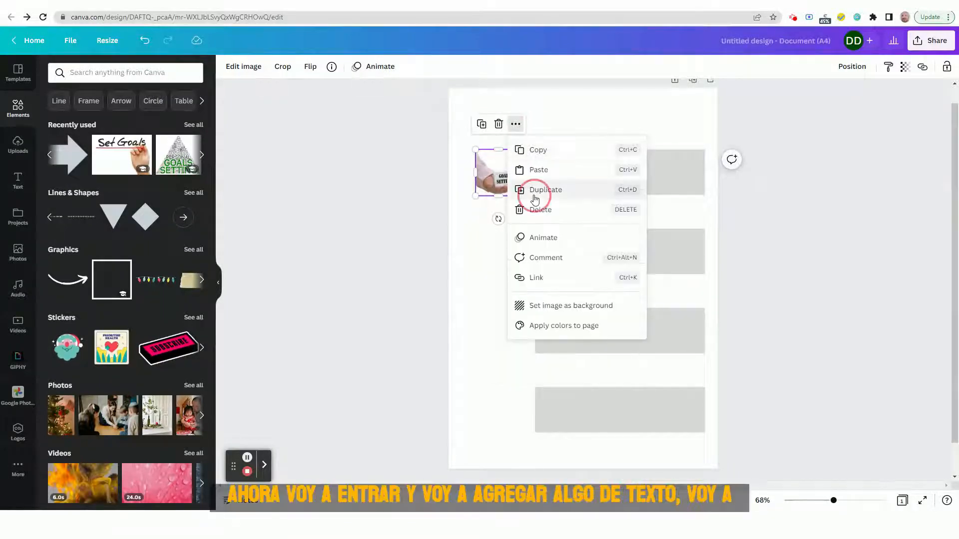
{"action": "left_click_drag", "start_coordinate": [499, 182], "coordinate": [496, 257]}
{"action": "right_click", "coordinate": [494, 256]}
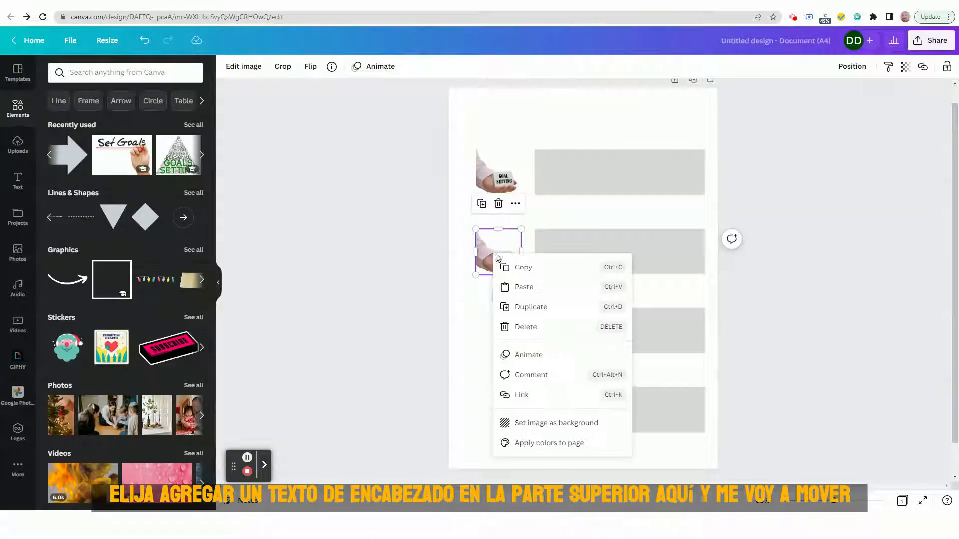
{"action": "left_click", "coordinate": [526, 305]}
{"action": "right_click", "coordinate": [501, 332]}
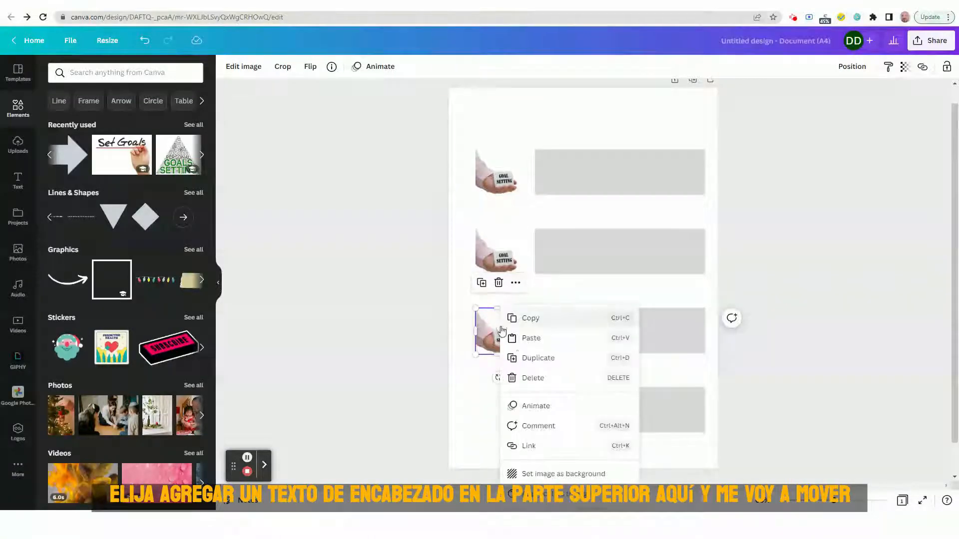
{"action": "left_click", "coordinate": [524, 356]}
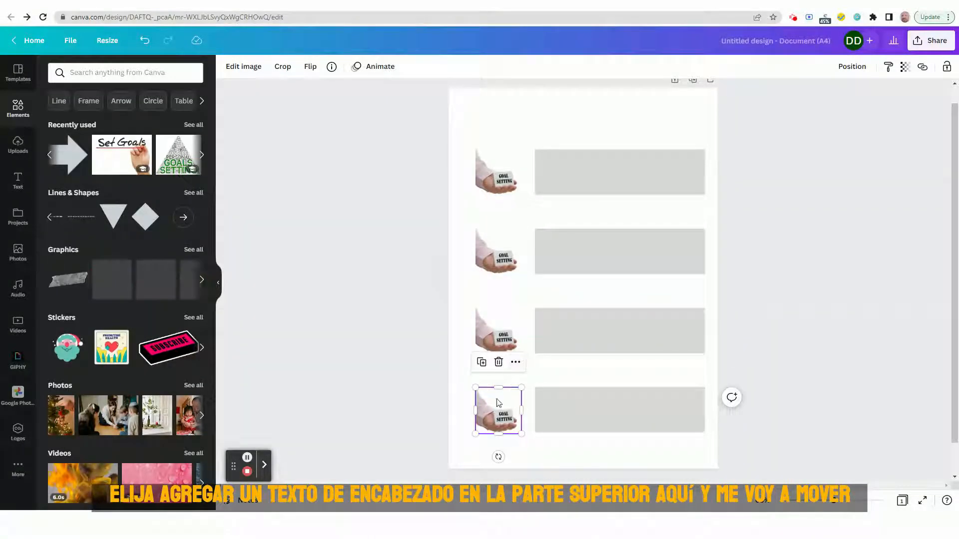
{"action": "left_click", "coordinate": [350, 348]}
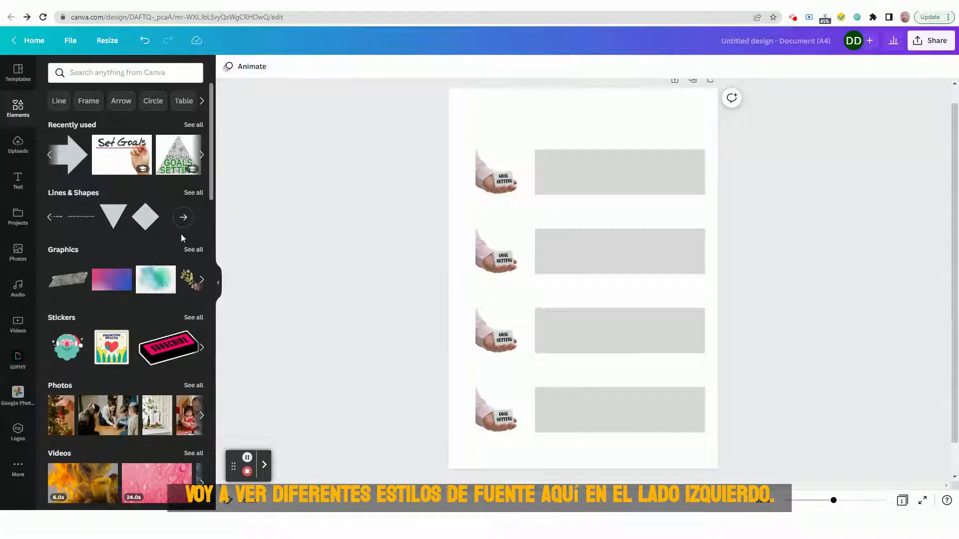
Step: Add a heading text box and place it at the top of the page above the photos and rectangles
{"action": "left_click", "coordinate": [18, 182]}
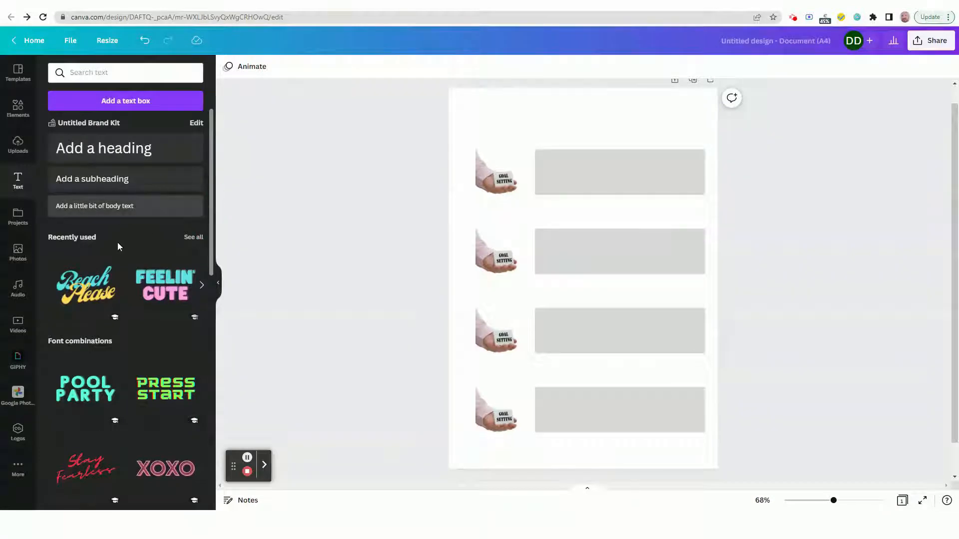
{"action": "left_click", "coordinate": [100, 150]}
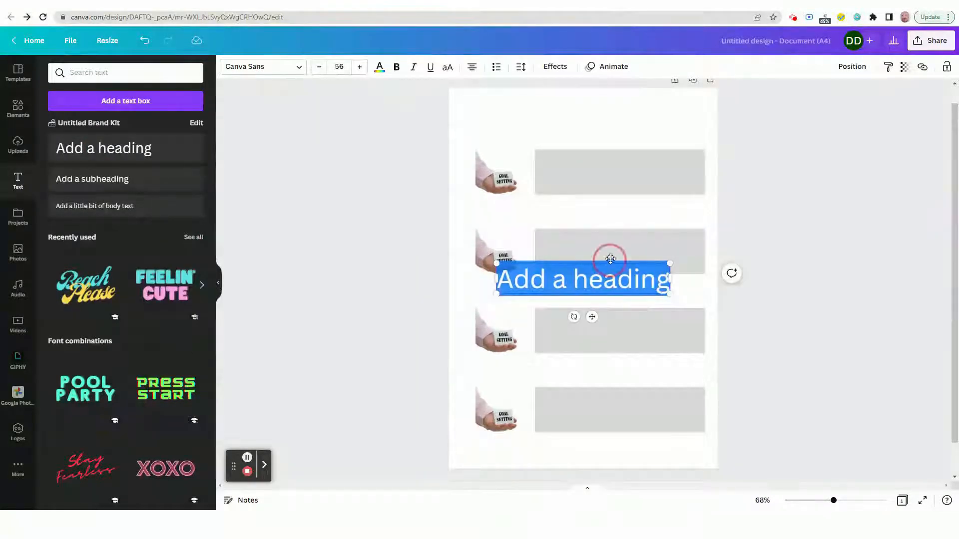
{"action": "left_click_drag", "start_coordinate": [610, 258], "coordinate": [613, 96]}
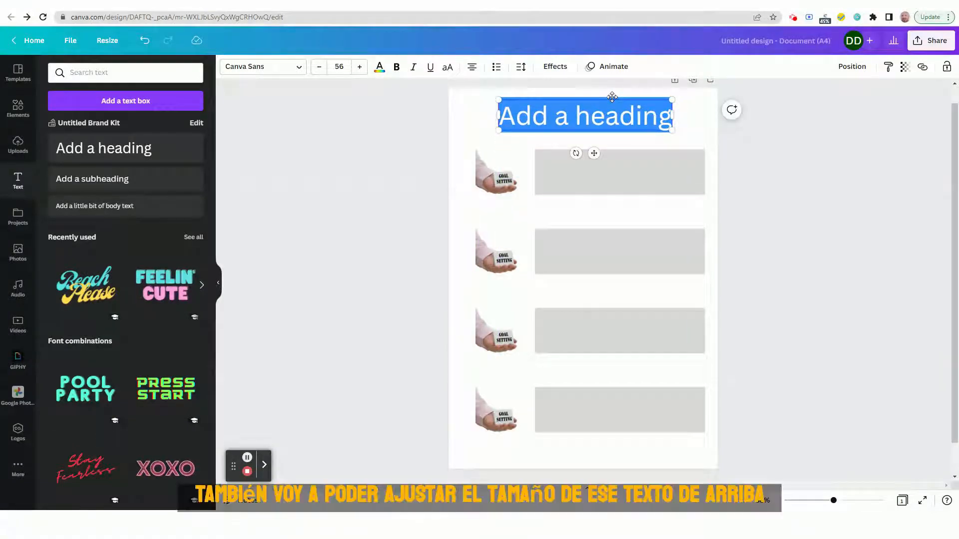
Step: Set the heading's font to League Spartan and replace its text with "Digital Learning"
{"action": "left_click", "coordinate": [291, 66]}
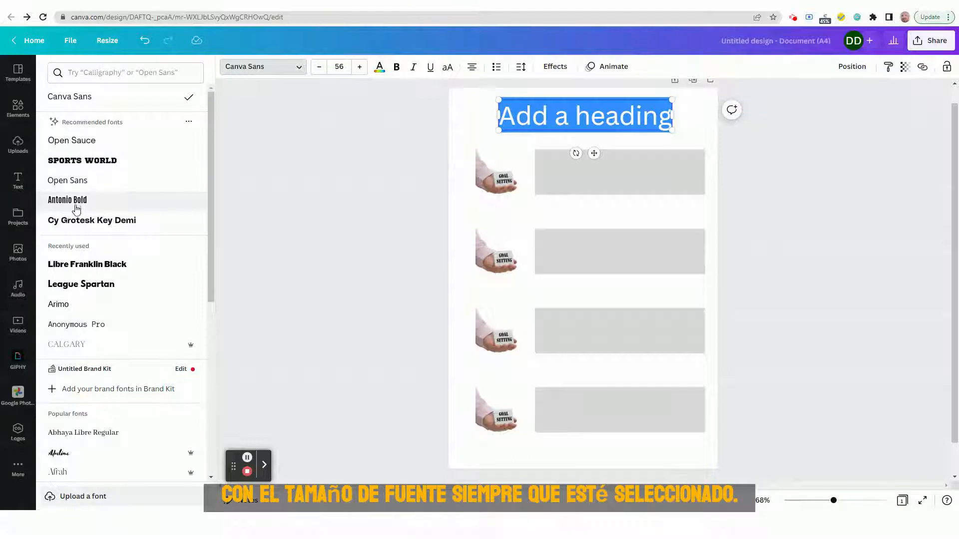
{"action": "left_click", "coordinate": [75, 283]}
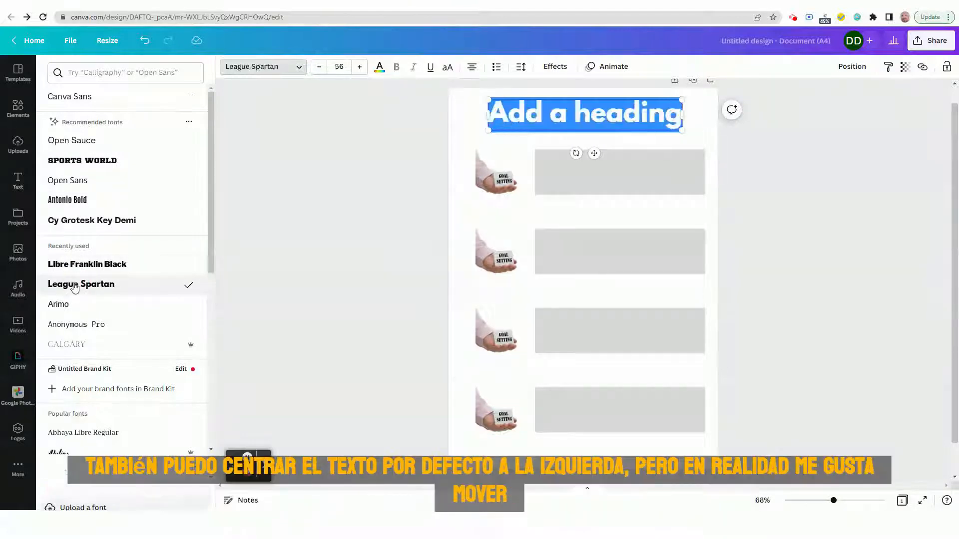
{"action": "key", "text": "BackSpace"}
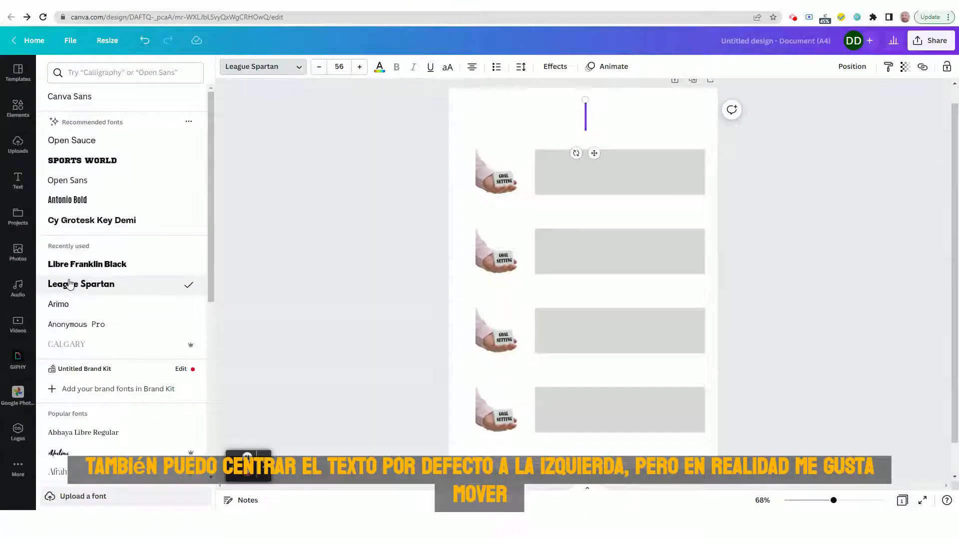
{"action": "type", "text": "Di"}
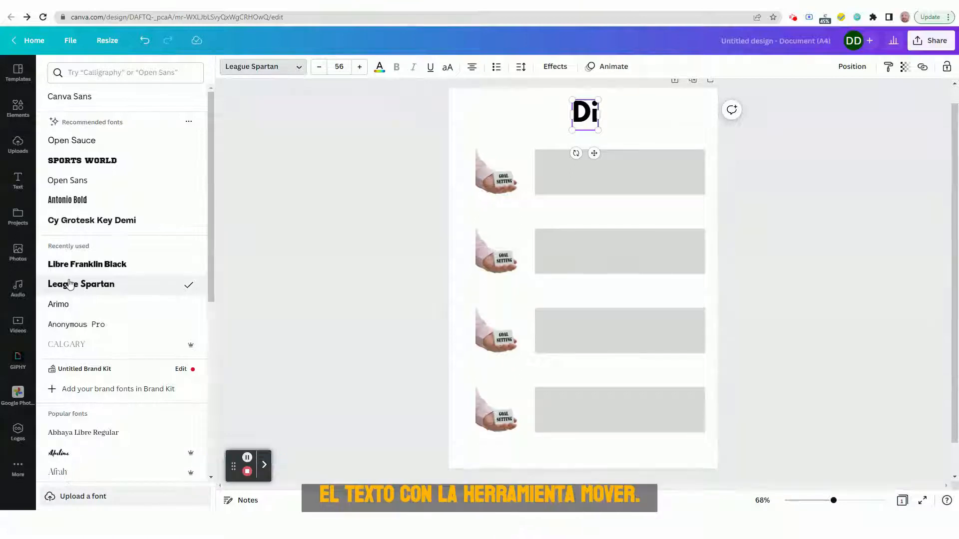
{"action": "type", "text": "gital Learning"}
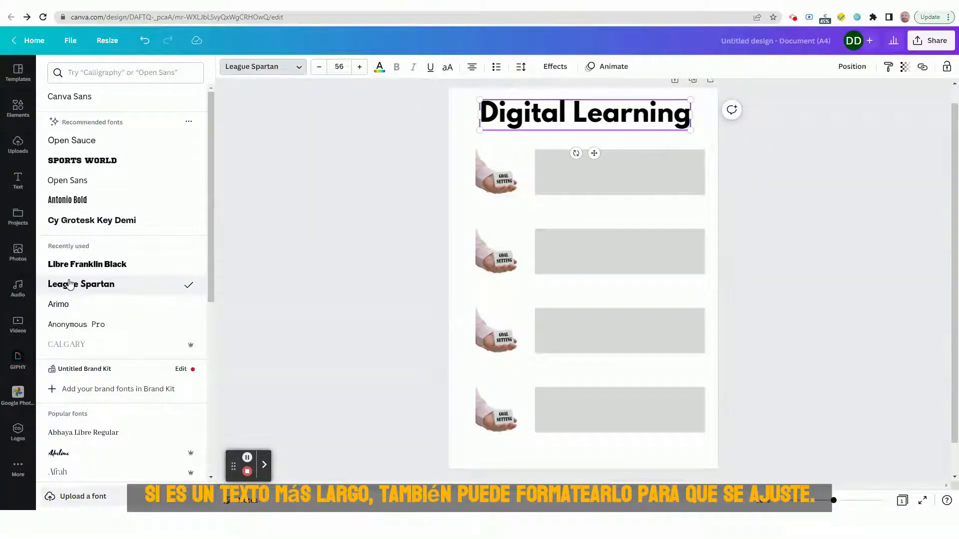
Step: Set the heading's font size to 50 and left-align its text
{"action": "left_click", "coordinate": [320, 73]}
{"action": "left_click", "coordinate": [320, 73]}
{"action": "left_click", "coordinate": [319, 73]}
{"action": "left_click", "coordinate": [319, 73]}
{"action": "left_click", "coordinate": [319, 73]}
{"action": "left_click", "coordinate": [318, 73]}
{"action": "left_click", "coordinate": [318, 73]}
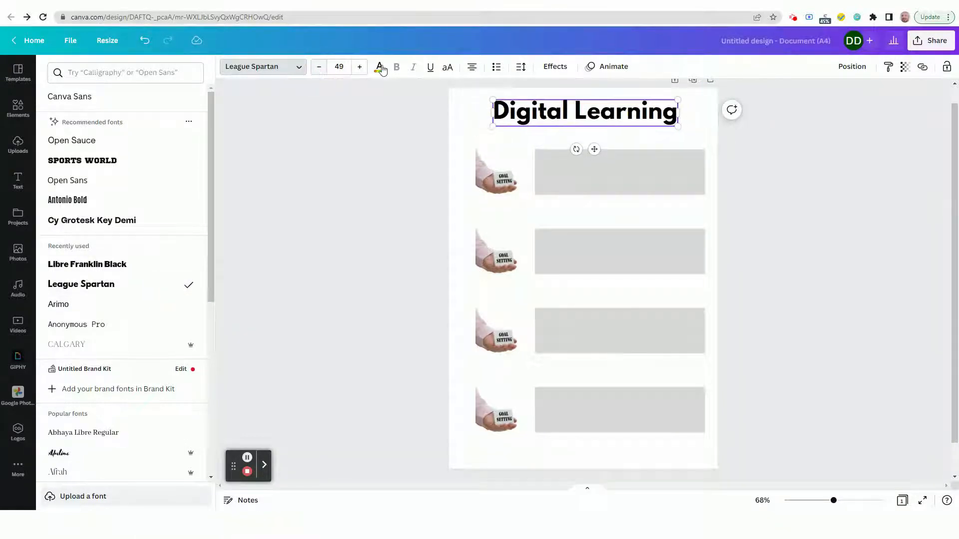
{"action": "left_click", "coordinate": [360, 69]}
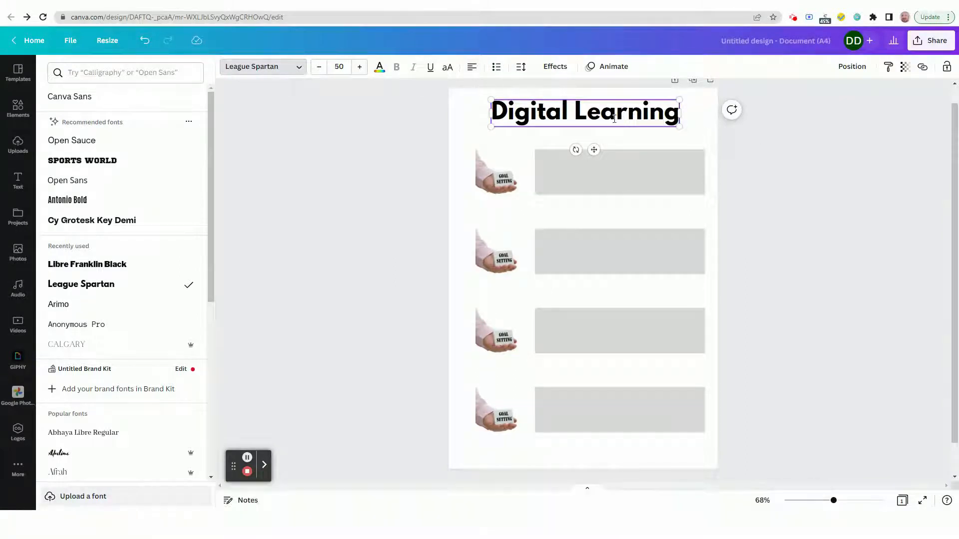
{"action": "left_click_drag", "start_coordinate": [570, 101], "coordinate": [553, 100]}
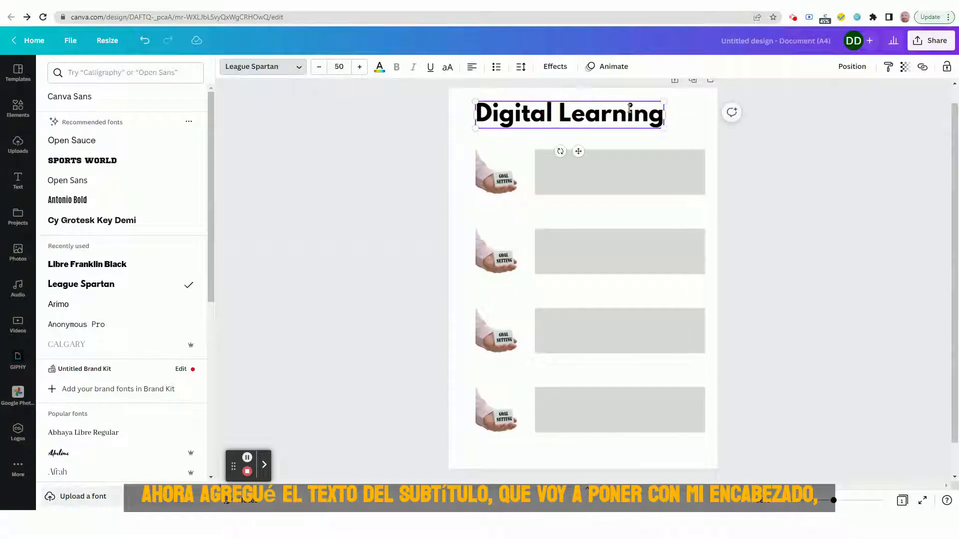
{"action": "left_click_drag", "start_coordinate": [701, 115], "coordinate": [704, 115]}
{"action": "key", "text": "Escape"}
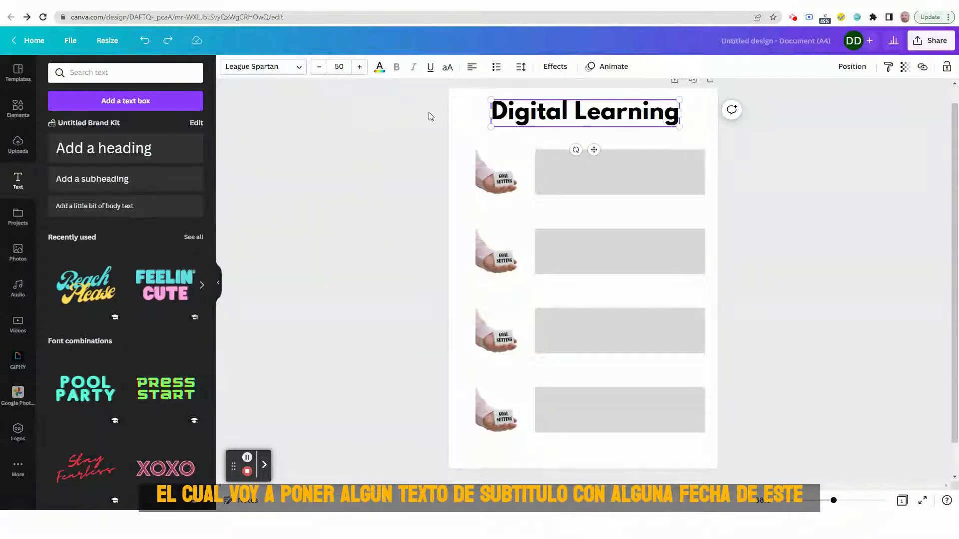
Step: Move the "Digital Learning" heading so its left edge lines up with the photo column, close to the page's top edge
{"action": "left_click", "coordinate": [396, 127]}
{"action": "left_click_drag", "start_coordinate": [551, 115], "coordinate": [528, 107]}
{"action": "left_click", "coordinate": [375, 166]}
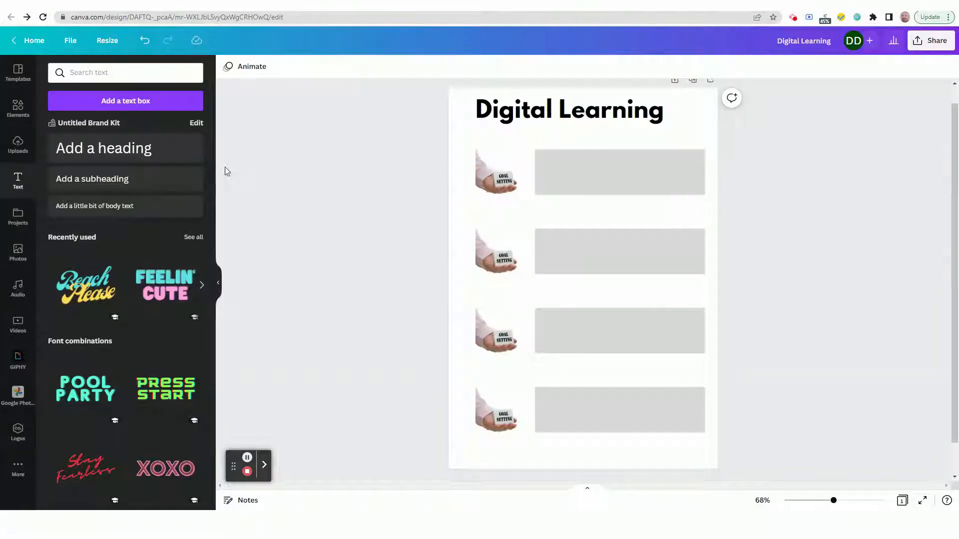
Step: Add a subheading directly beneath the "Digital Learning" heading and replace its text with "December"
{"action": "left_click", "coordinate": [121, 186]}
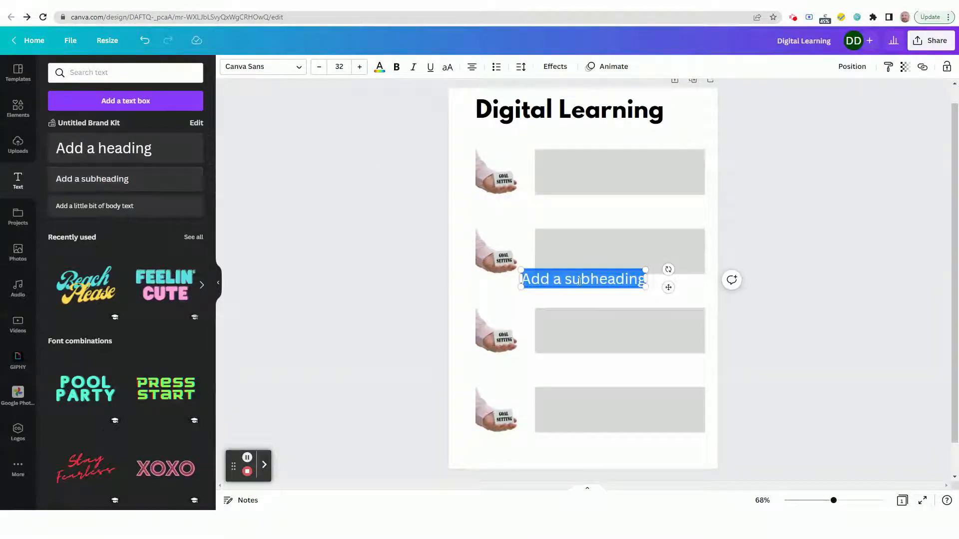
{"action": "left_click_drag", "start_coordinate": [545, 266], "coordinate": [501, 124]}
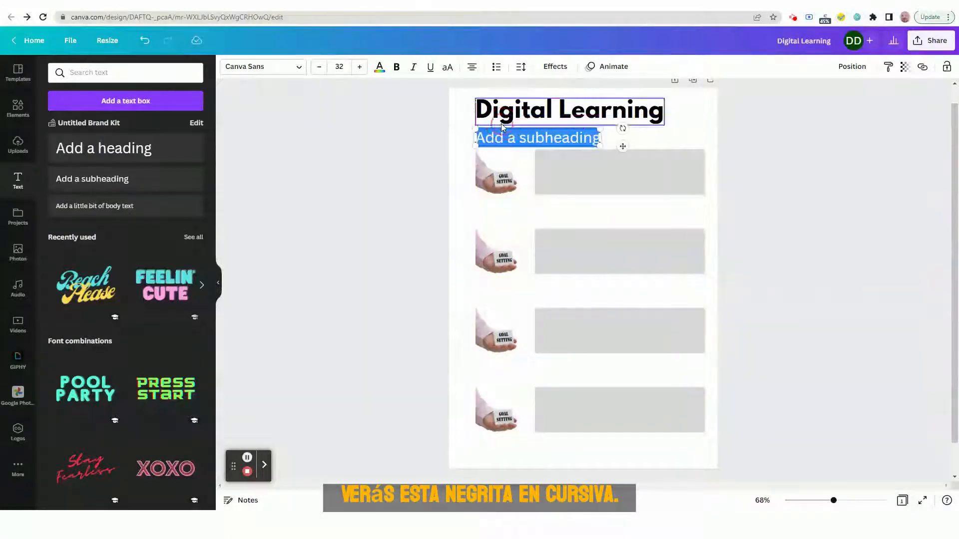
{"action": "key", "text": "BackSpace"}
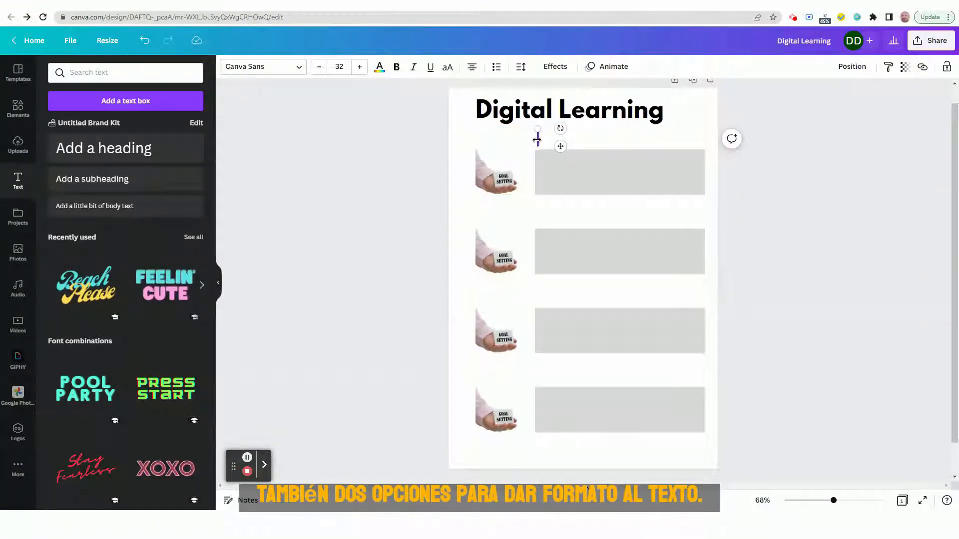
{"action": "type", "text": "December"}
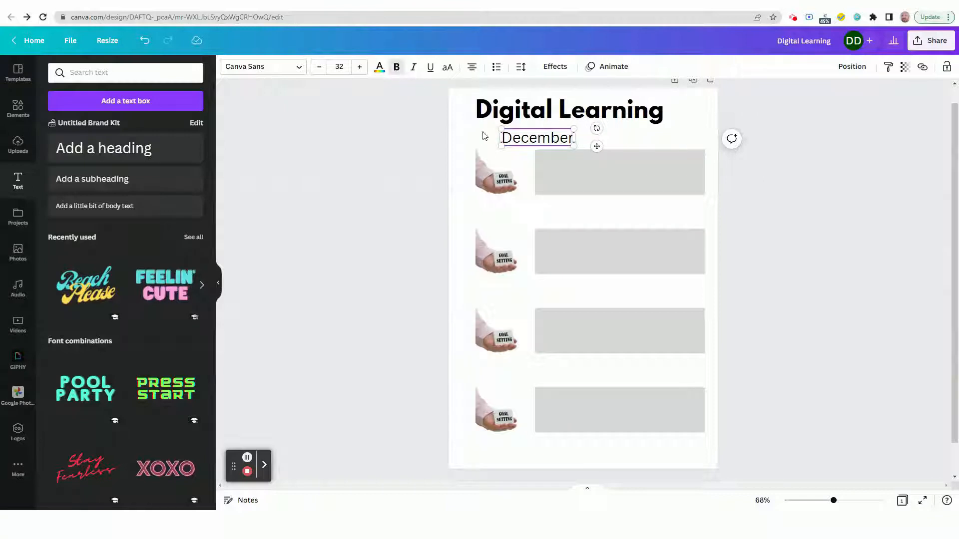
Step: Try bold on the "December" subheading, and format it in italics instead
{"action": "left_click", "coordinate": [550, 134]}
{"action": "left_click_drag", "start_coordinate": [505, 139], "coordinate": [592, 152]}
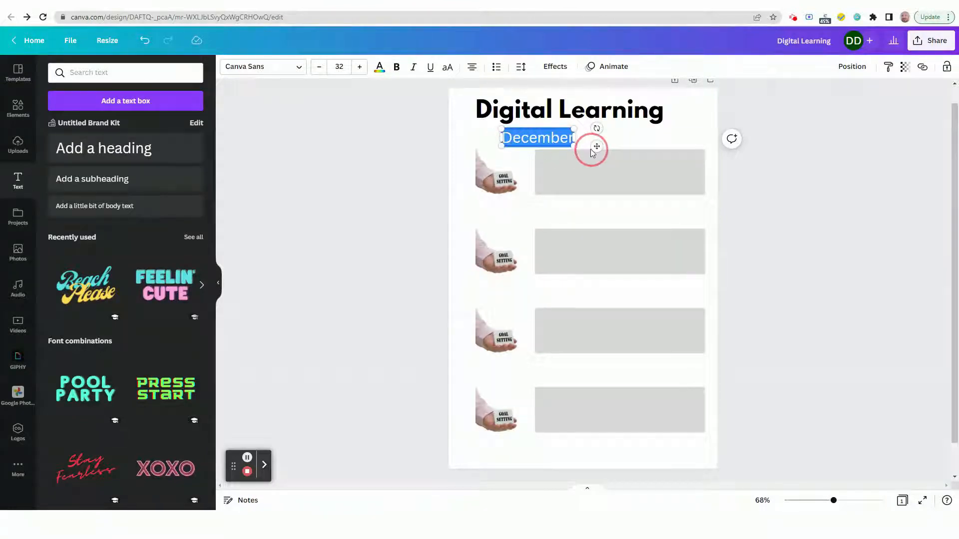
{"action": "left_click", "coordinate": [398, 67]}
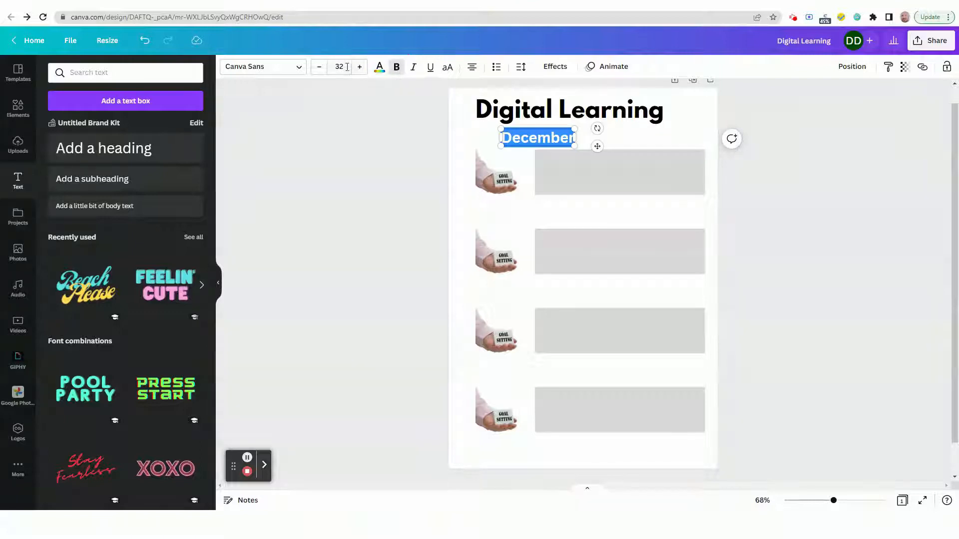
{"action": "left_click", "coordinate": [396, 70]}
{"action": "left_click", "coordinate": [414, 68]}
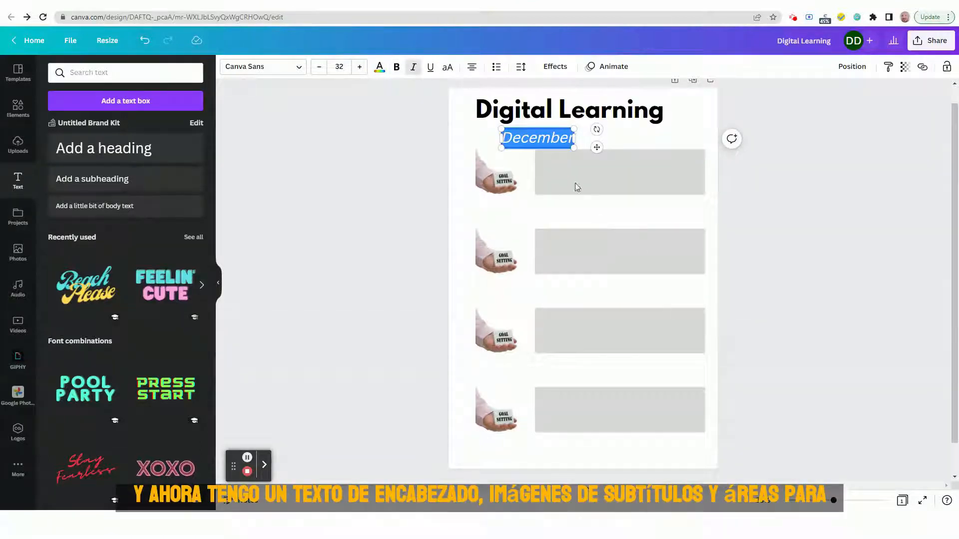
Step: Extend the "December" subheading's text to read "December Updates"
{"action": "left_click", "coordinate": [573, 138]}
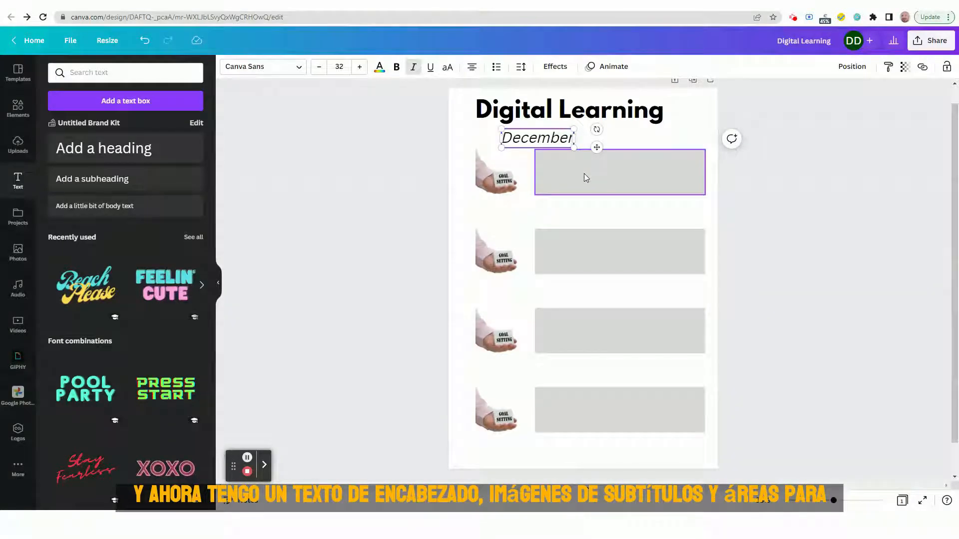
{"action": "type", "text": "Updta"}
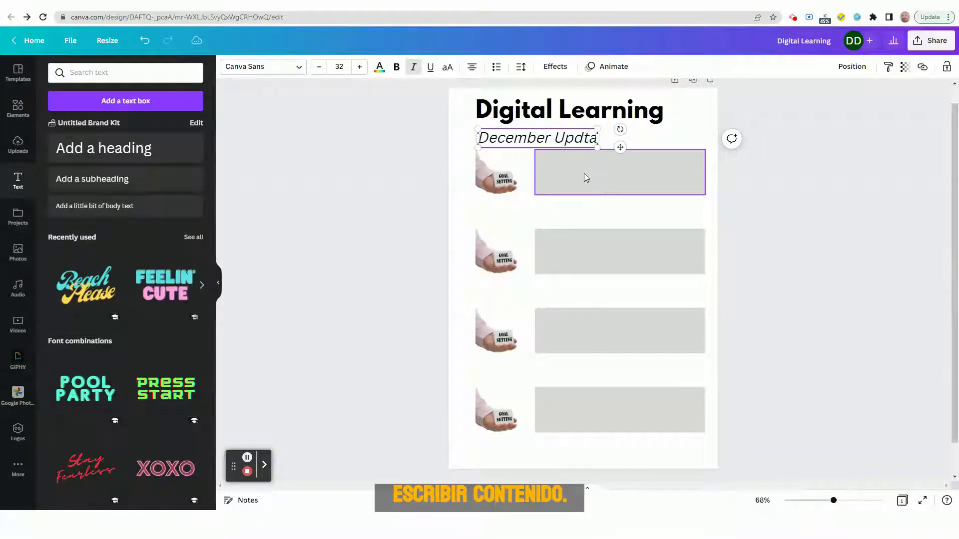
{"action": "key", "text": "BackSpace"}
{"action": "key", "text": "BackSpace"}
{"action": "type", "text": "ate"}
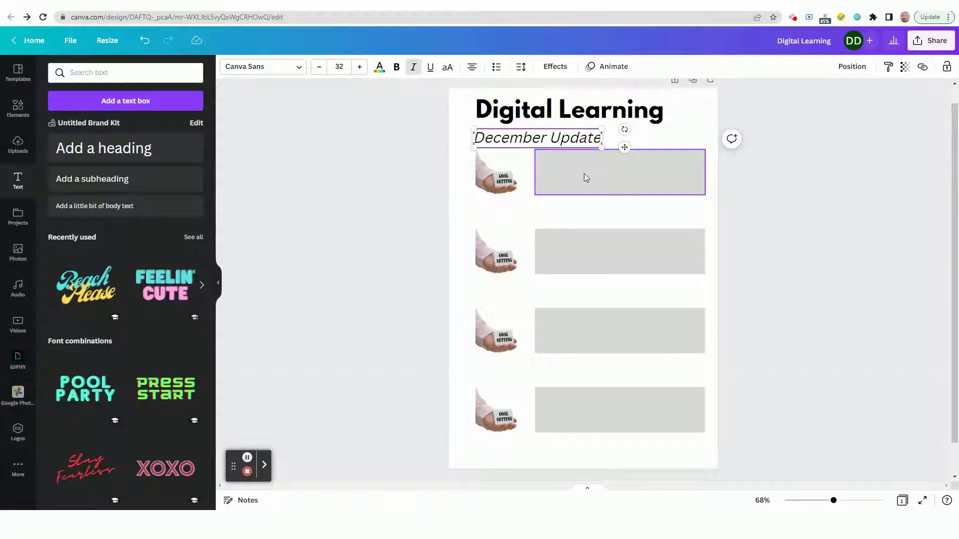
{"action": "type", "text": "s"}
{"action": "left_click", "coordinate": [358, 179]}
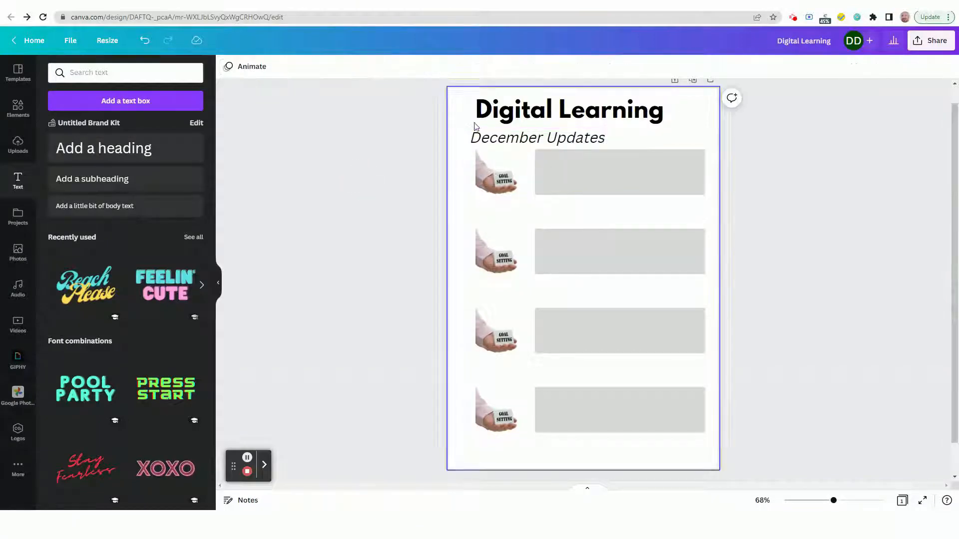
Step: Align the "December Updates" subheading with the heading's left edge and remove its italic formatting
{"action": "left_click_drag", "start_coordinate": [494, 137], "coordinate": [498, 134]}
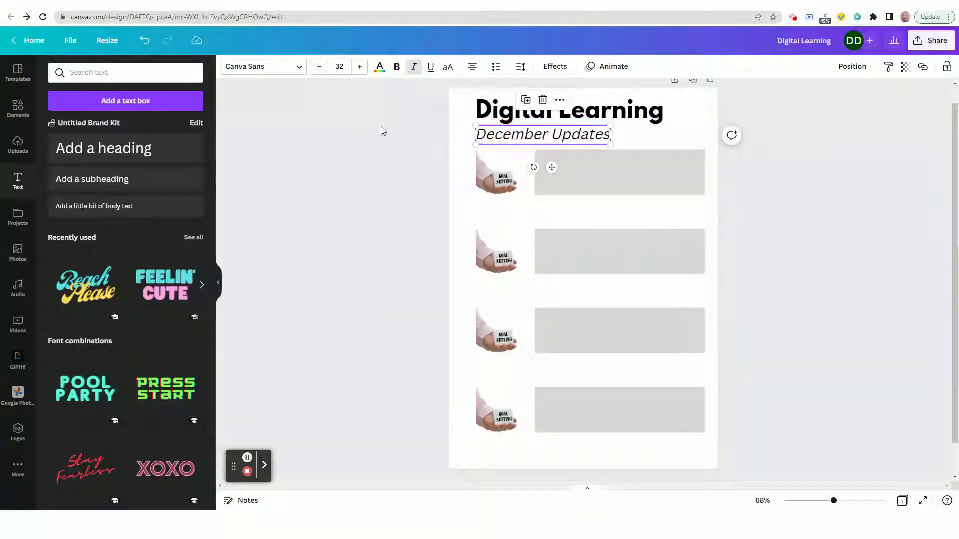
{"action": "left_click", "coordinate": [413, 68]}
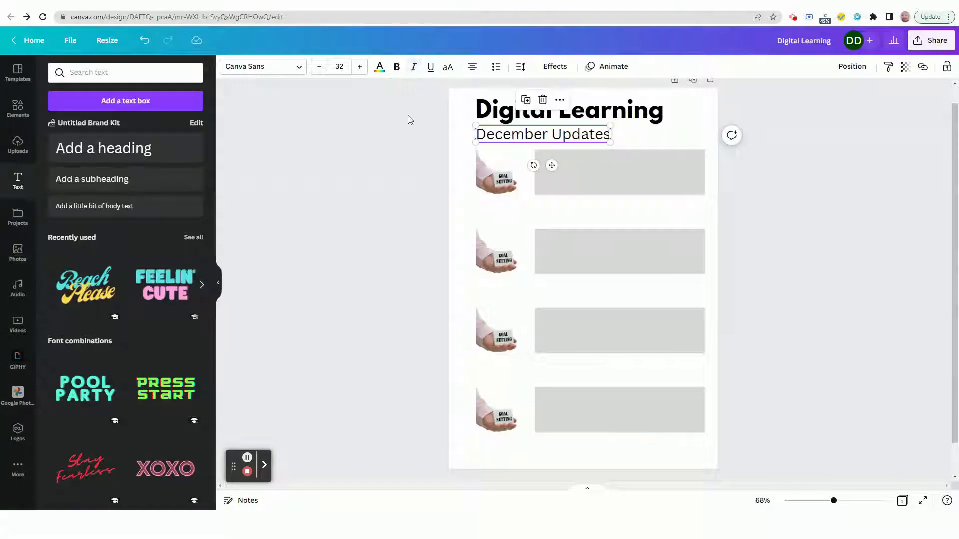
{"action": "left_click", "coordinate": [406, 158]}
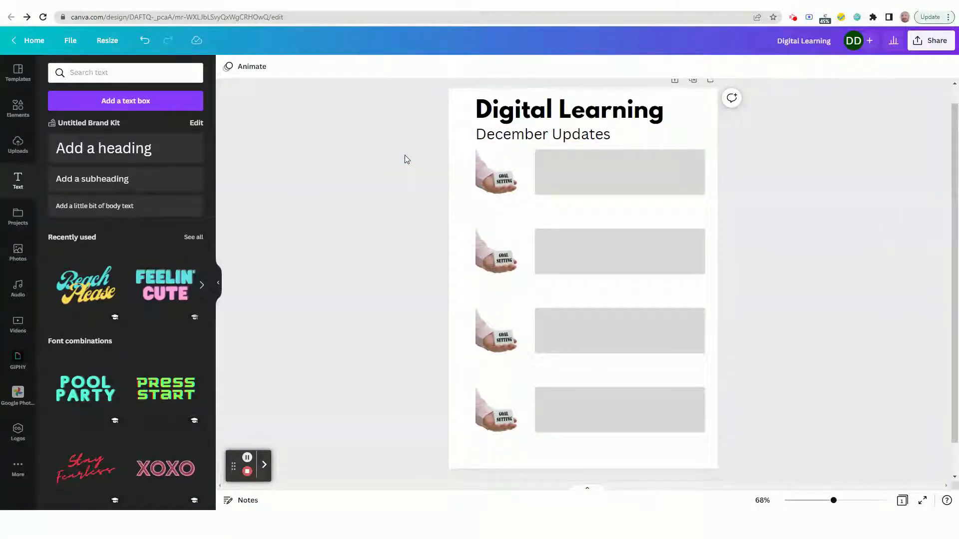
Step: From the uploaded images, place the Mass STEM Week graphic in the first square frame and the circular laptop diagram in the second
{"action": "left_click", "coordinate": [18, 145]}
{"action": "scroll", "coordinate": [142, 302], "scroll_direction": "down", "scroll_amount": 4}
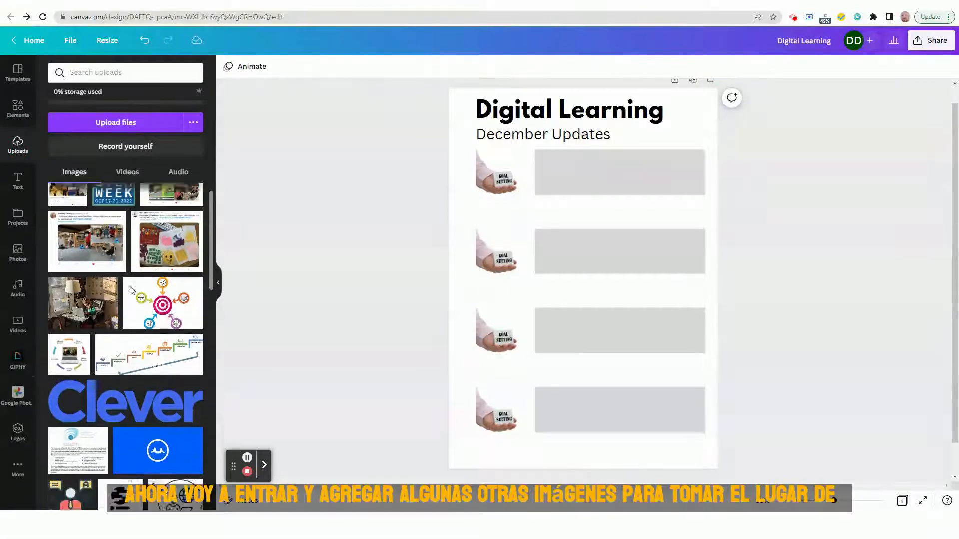
{"action": "scroll", "coordinate": [142, 302], "scroll_direction": "down", "scroll_amount": 6}
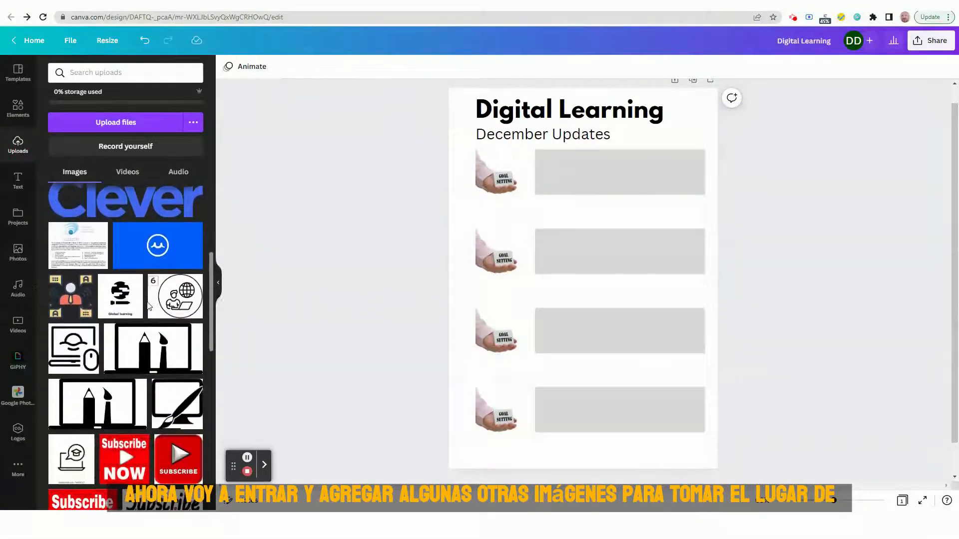
{"action": "scroll", "coordinate": [150, 313], "scroll_direction": "down", "scroll_amount": 5}
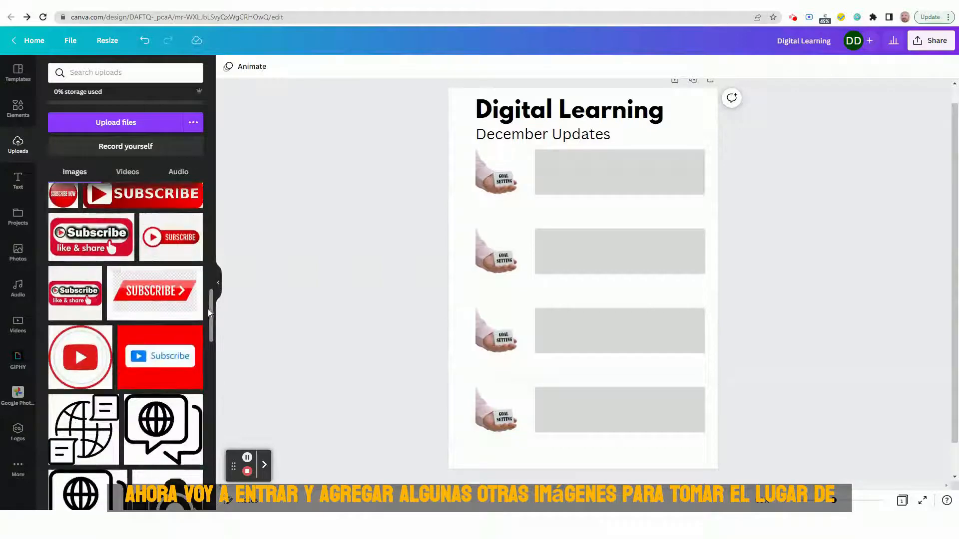
{"action": "left_click_drag", "start_coordinate": [210, 319], "coordinate": [212, 495]}
{"action": "scroll", "coordinate": [211, 318], "scroll_direction": "down", "scroll_amount": 5}
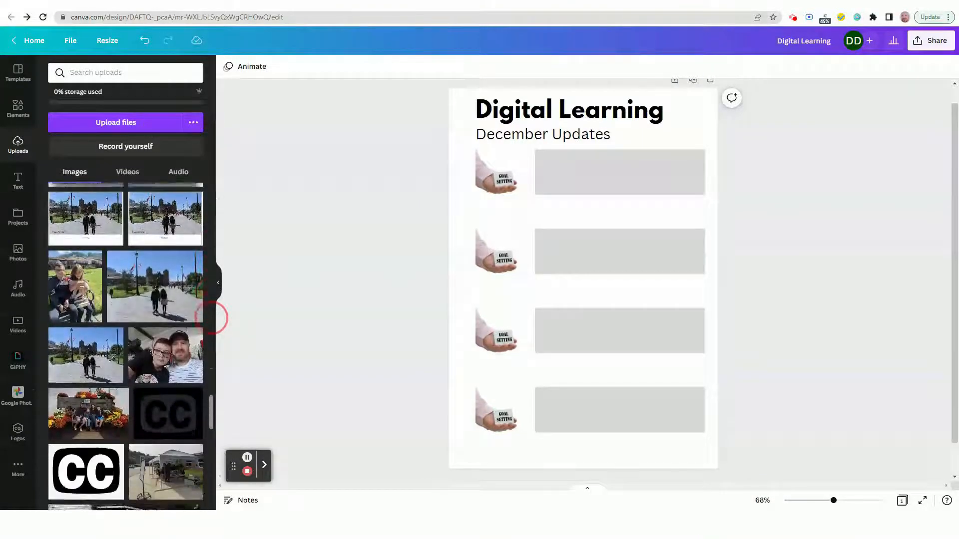
{"action": "scroll", "coordinate": [211, 318], "scroll_direction": "down", "scroll_amount": 3}
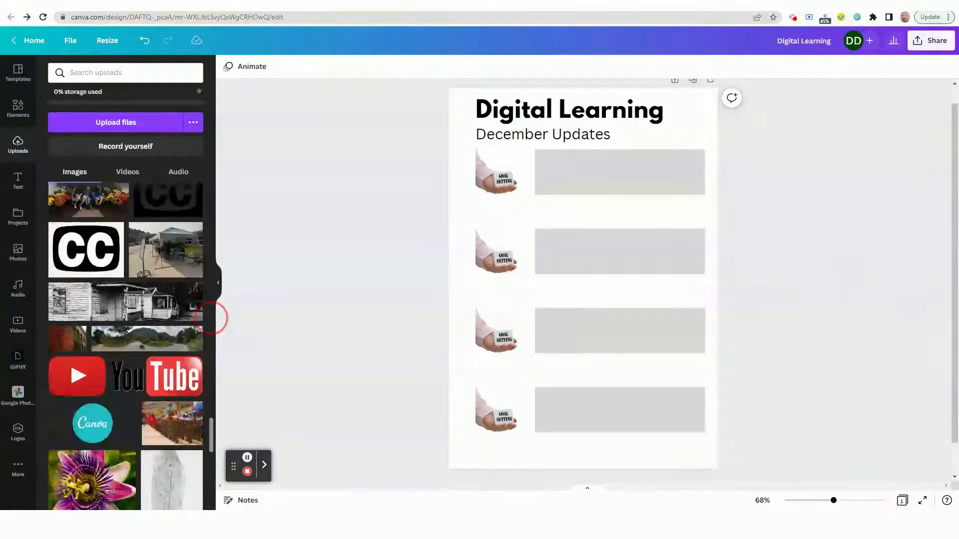
{"action": "scroll", "coordinate": [213, 318], "scroll_direction": "up", "scroll_amount": 10}
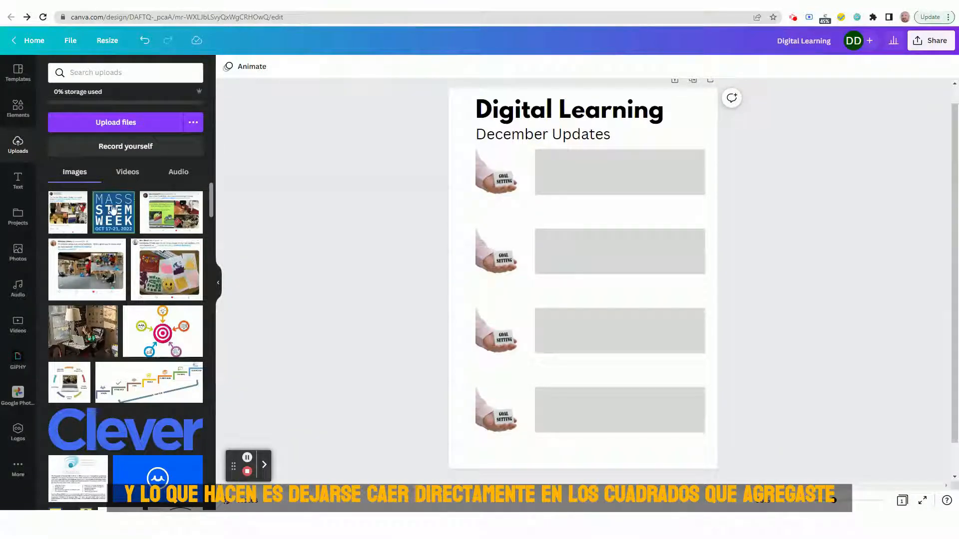
{"action": "left_click_drag", "start_coordinate": [113, 210], "coordinate": [483, 181]}
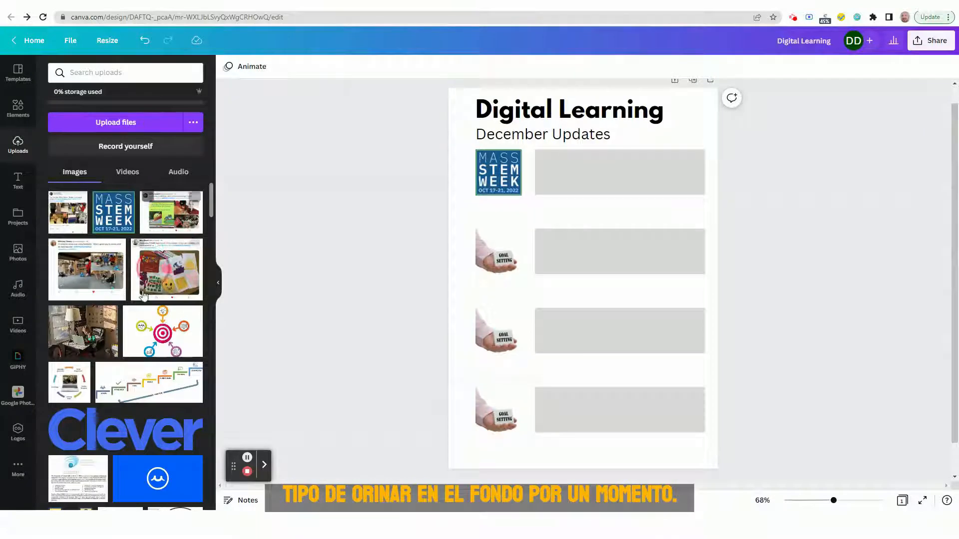
{"action": "scroll", "coordinate": [143, 295], "scroll_direction": "down", "scroll_amount": 1}
{"action": "left_click_drag", "start_coordinate": [66, 341], "coordinate": [500, 255]}
Step: Fill the third square frame with the uploaded blue logo image and the fourth with the "Global learning" icon
{"action": "scroll", "coordinate": [137, 369], "scroll_direction": "down", "scroll_amount": 1}
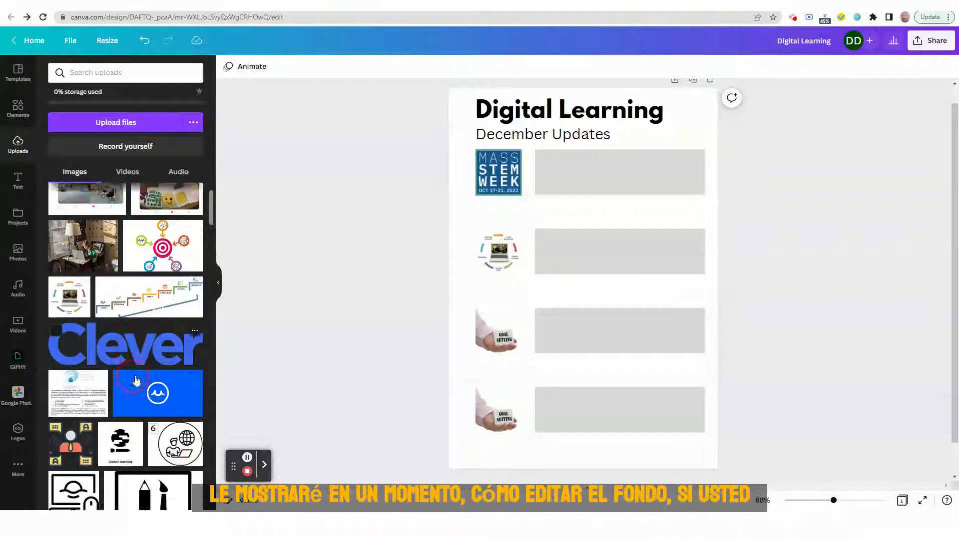
{"action": "scroll", "coordinate": [137, 381], "scroll_direction": "down", "scroll_amount": 1}
{"action": "left_click_drag", "start_coordinate": [145, 367], "coordinate": [448, 331]}
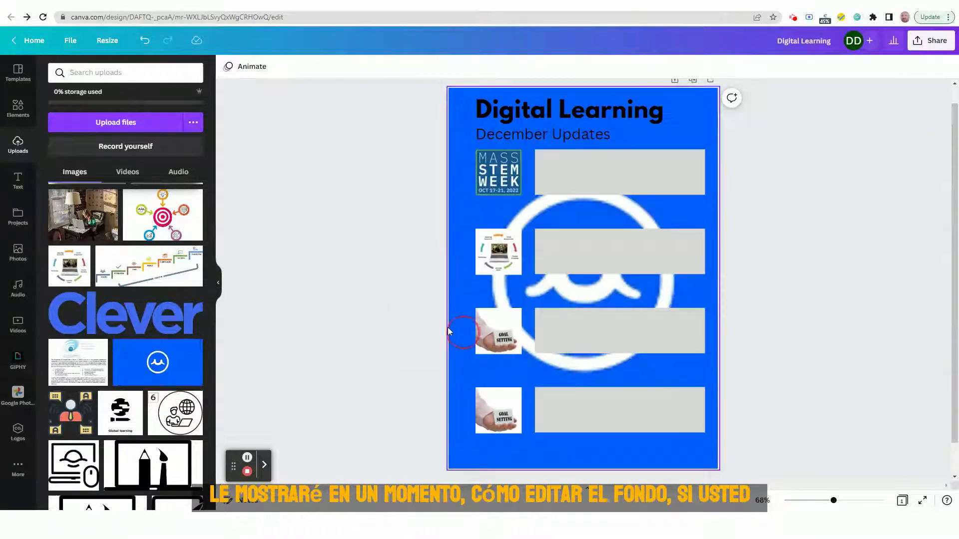
{"action": "key", "text": "ctrl+z"}
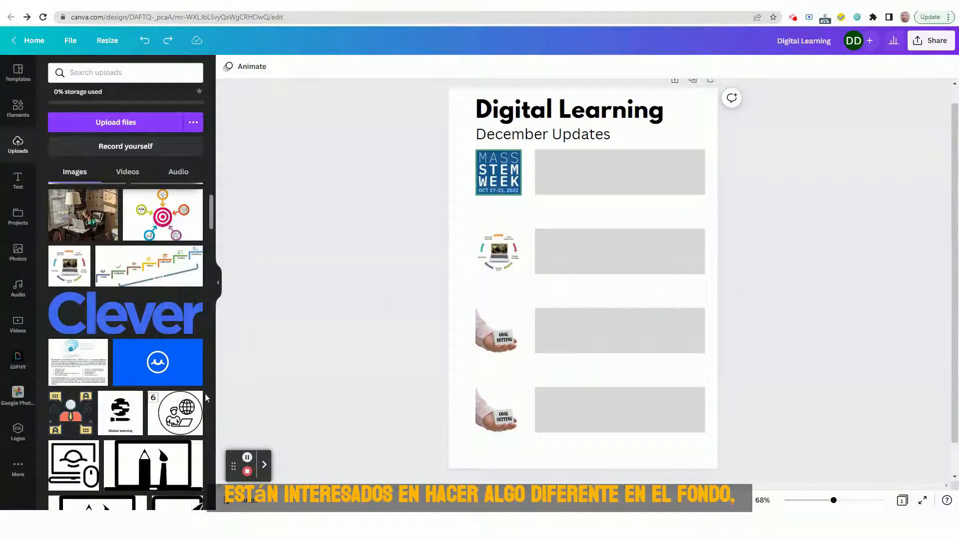
{"action": "left_click_drag", "start_coordinate": [196, 372], "coordinate": [477, 344]}
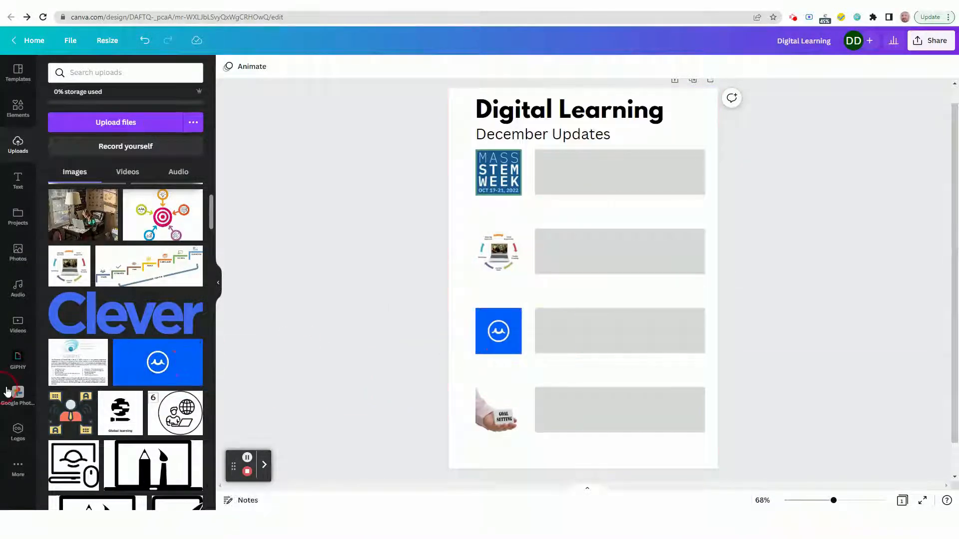
{"action": "left_click_drag", "start_coordinate": [122, 421], "coordinate": [501, 426]}
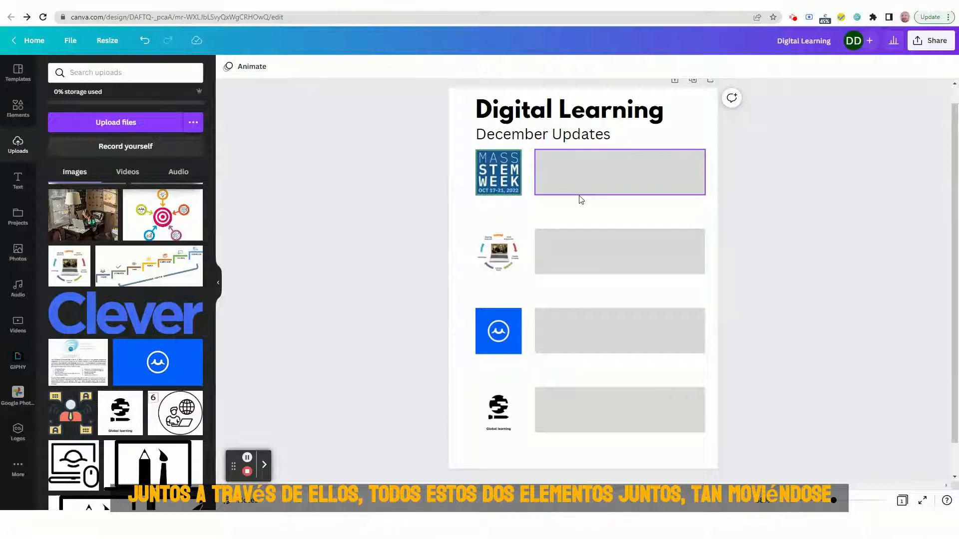
Step: Shift the Mass STEM Week image and its gray box together slightly down, away from the subheading
{"action": "left_click_drag", "start_coordinate": [359, 169], "coordinate": [735, 216]}
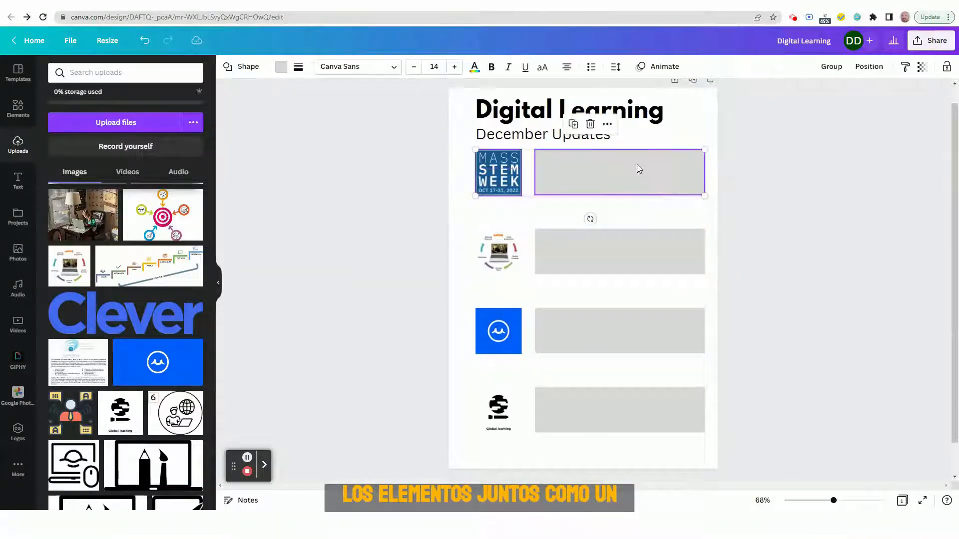
{"action": "left_click_drag", "start_coordinate": [636, 169], "coordinate": [638, 179]}
{"action": "left_click", "coordinate": [270, 281]}
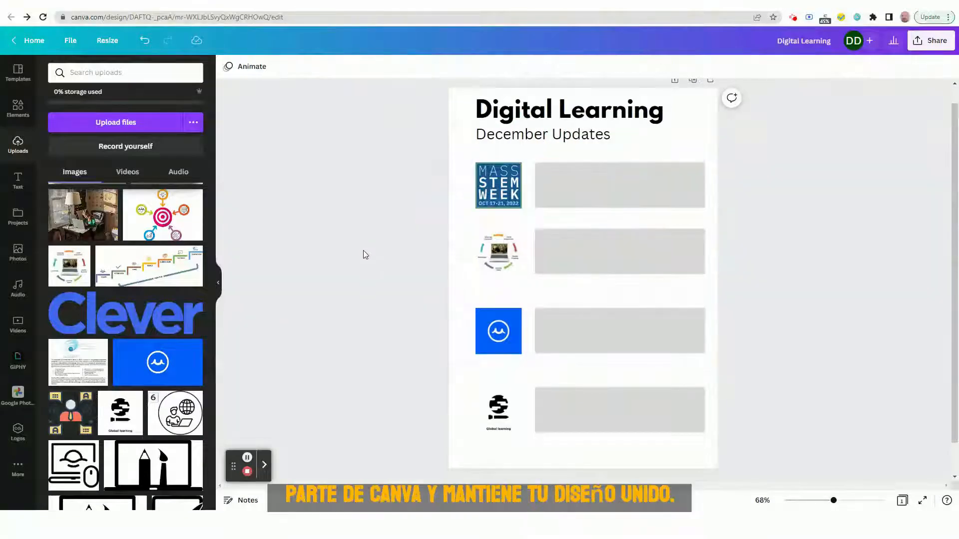
Step: Shift the laptop-diagram row slightly down, and move the "Global learning" image and its gray box together close to the page's bottom edge
{"action": "left_click_drag", "start_coordinate": [361, 248], "coordinate": [614, 288]}
{"action": "left_click_drag", "start_coordinate": [336, 425], "coordinate": [708, 400]}
{"action": "left_click_drag", "start_coordinate": [578, 410], "coordinate": [575, 430]}
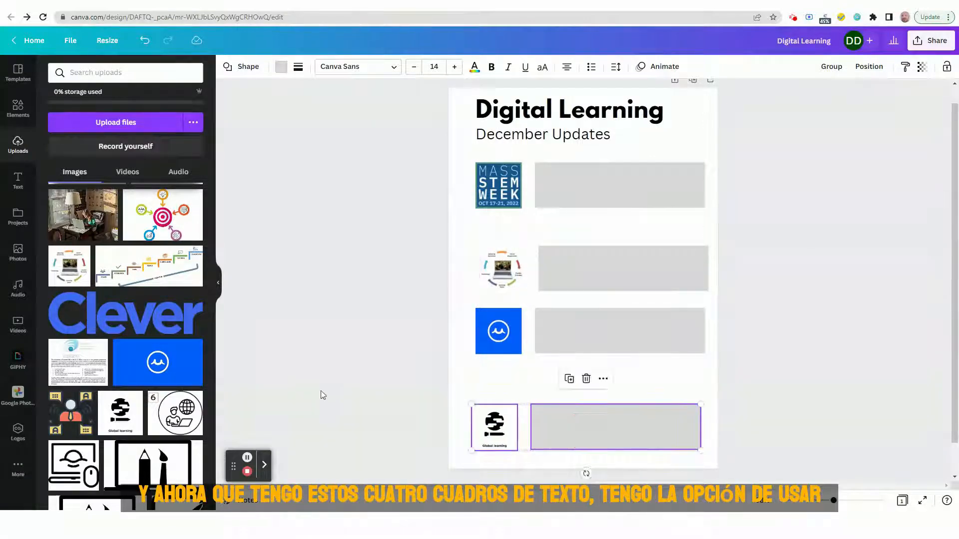
Step: Move the blue-logo row down to just above the "Global learning" row, and the laptop-diagram row down to just above the blue-logo row
{"action": "left_click", "coordinate": [367, 356]}
{"action": "left_click_drag", "start_coordinate": [367, 356], "coordinate": [565, 364]}
{"action": "left_click", "coordinate": [350, 323]}
{"action": "left_click_drag", "start_coordinate": [330, 237], "coordinate": [709, 302]}
{"action": "left_click", "coordinate": [618, 272]}
{"action": "left_click_drag", "start_coordinate": [618, 281], "coordinate": [611, 324]}
Step: Move the Mass STEM Week image and its gray box down to just above the laptop-diagram row, leaving space beneath the subheading
{"action": "left_click_drag", "start_coordinate": [356, 175], "coordinate": [694, 195]}
{"action": "left_click_drag", "start_coordinate": [627, 200], "coordinate": [614, 263]}
{"action": "left_click", "coordinate": [398, 206]}
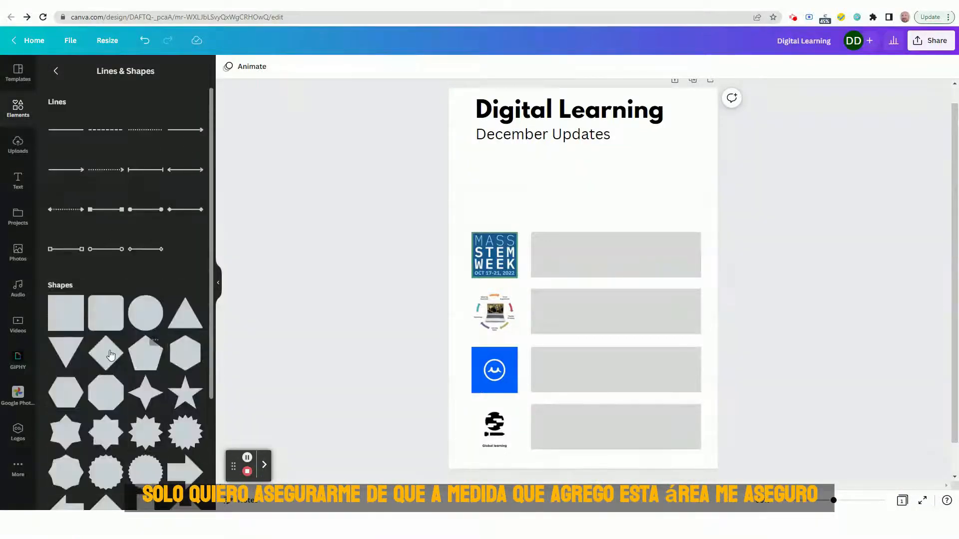
Step: Add a square shape and stretch it into a wide rectangle filling the space between the subheading and the Mass STEM Week row
{"action": "scroll", "coordinate": [64, 194], "scroll_direction": "down", "scroll_amount": 3}
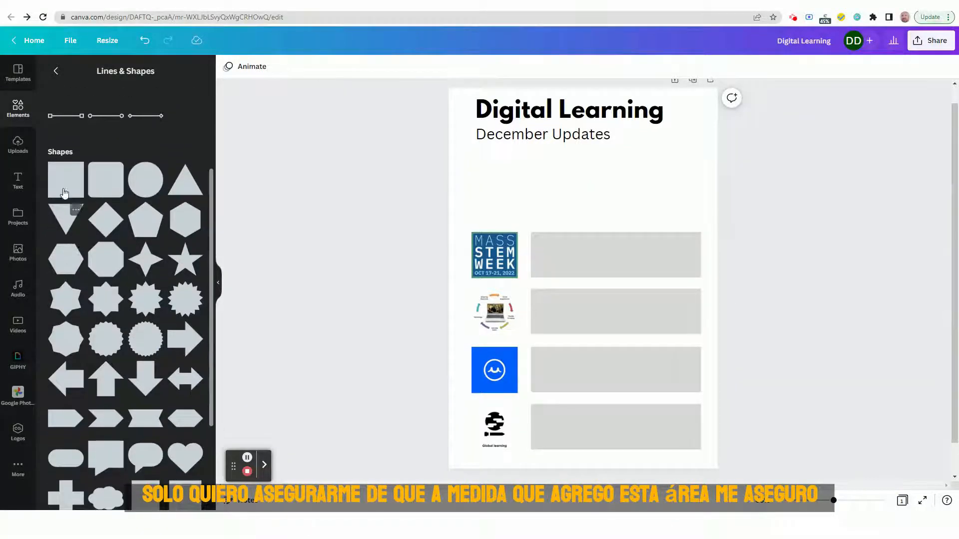
{"action": "left_click", "coordinate": [64, 194]}
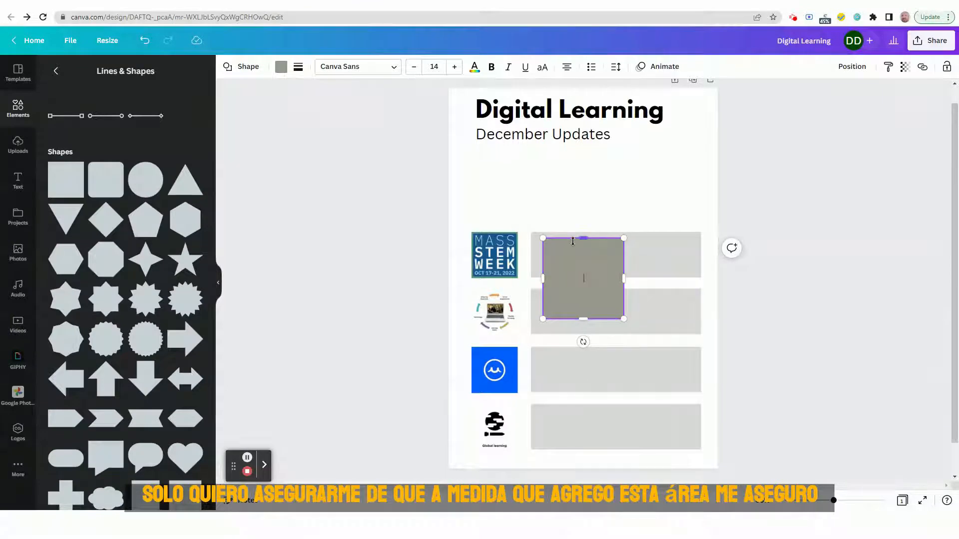
{"action": "left_click_drag", "start_coordinate": [594, 285], "coordinate": [700, 189]}
{"action": "left_click_drag", "start_coordinate": [589, 146], "coordinate": [585, 165]}
{"action": "left_click_drag", "start_coordinate": [570, 202], "coordinate": [560, 192]}
{"action": "left_click", "coordinate": [366, 209]}
{"action": "left_click", "coordinate": [301, 174]}
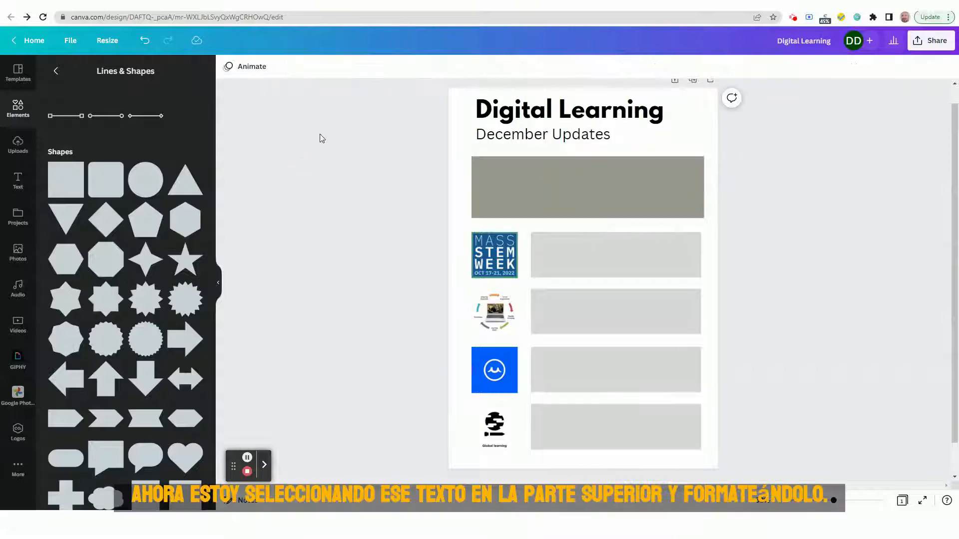
Step: Recolor the wide rectangle with the slate gray from the laptop diagram's photo colors
{"action": "left_click", "coordinate": [507, 197]}
{"action": "left_click", "coordinate": [280, 69]}
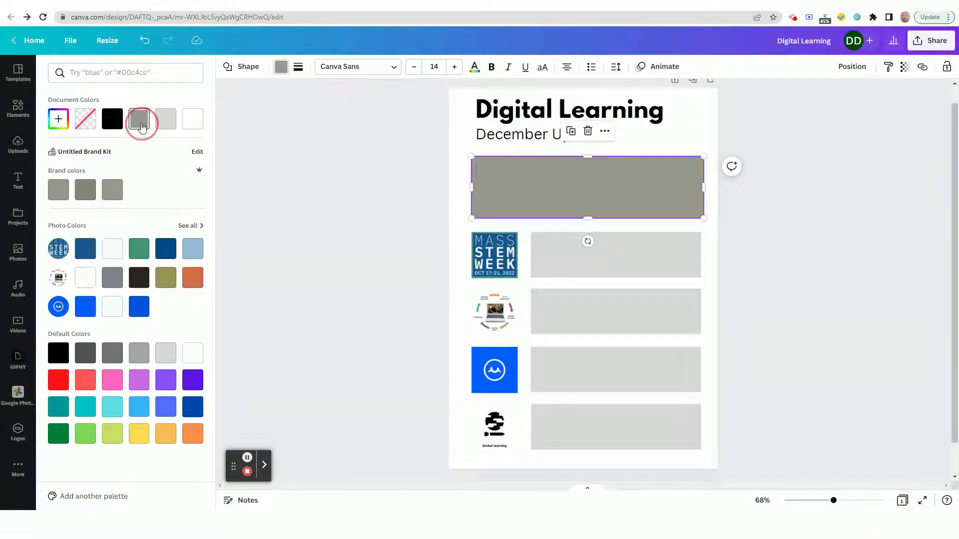
{"action": "left_click", "coordinate": [140, 122]}
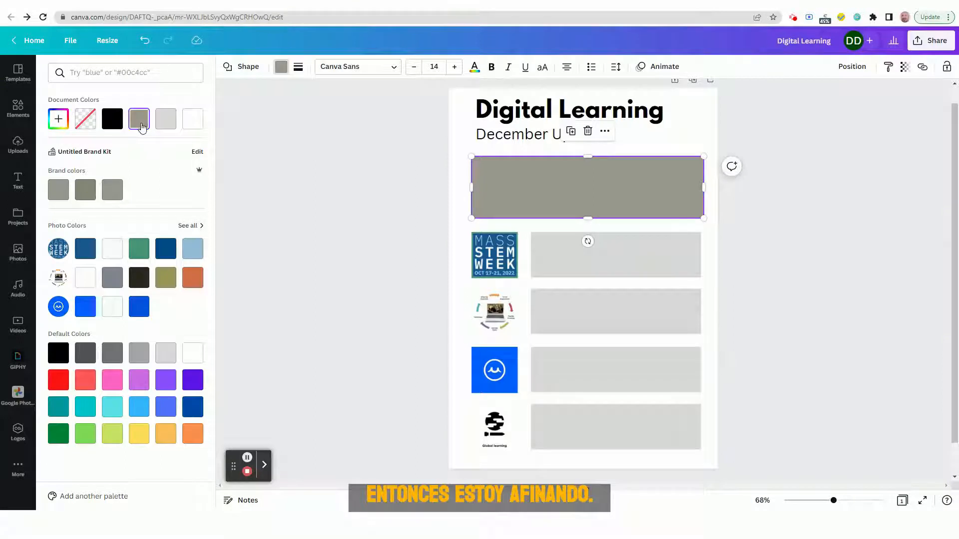
{"action": "left_click", "coordinate": [112, 278]}
{"action": "left_click", "coordinate": [338, 217]}
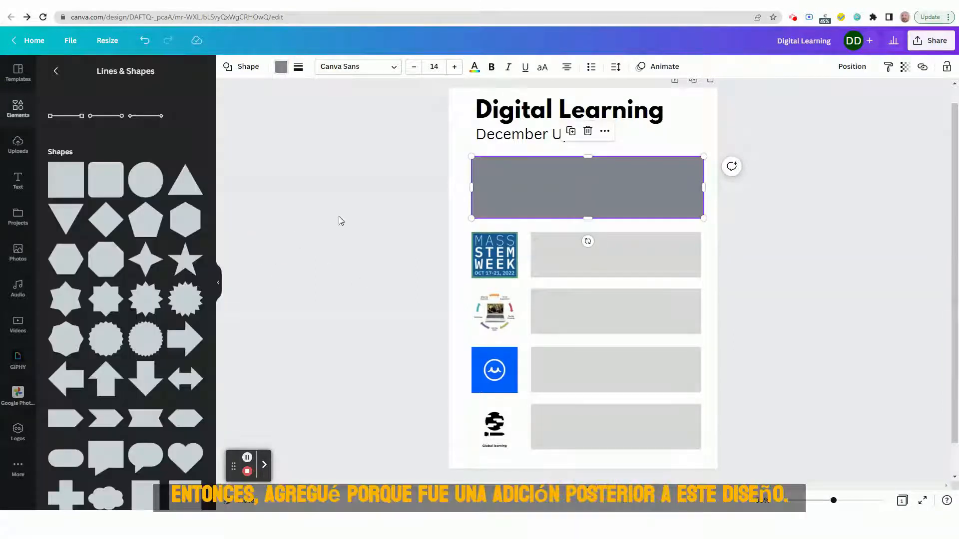
Step: Move the heading and subheading together so their left edges line up with the wide rectangle, slightly closer above it
{"action": "left_click", "coordinate": [330, 107]}
{"action": "left_click_drag", "start_coordinate": [354, 107], "coordinate": [511, 114]}
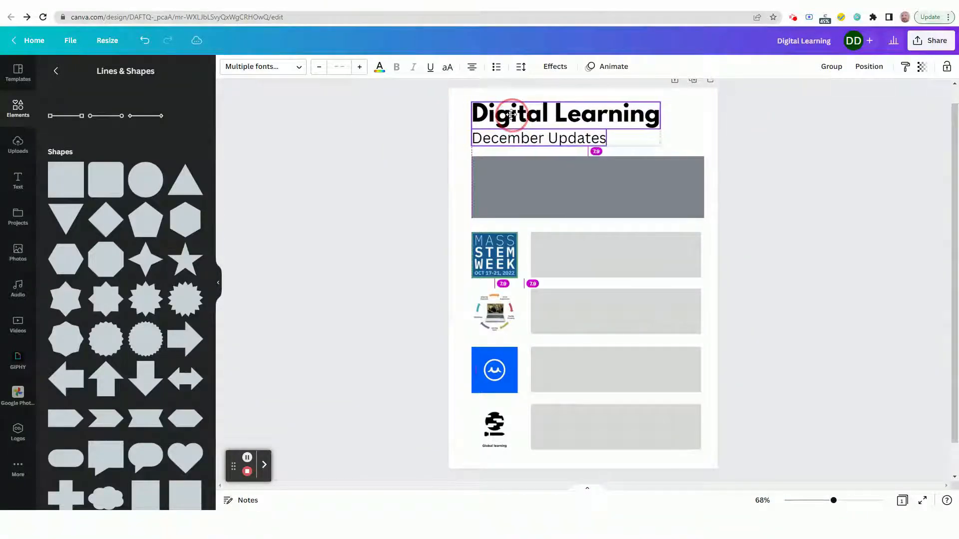
{"action": "left_click", "coordinate": [310, 160]}
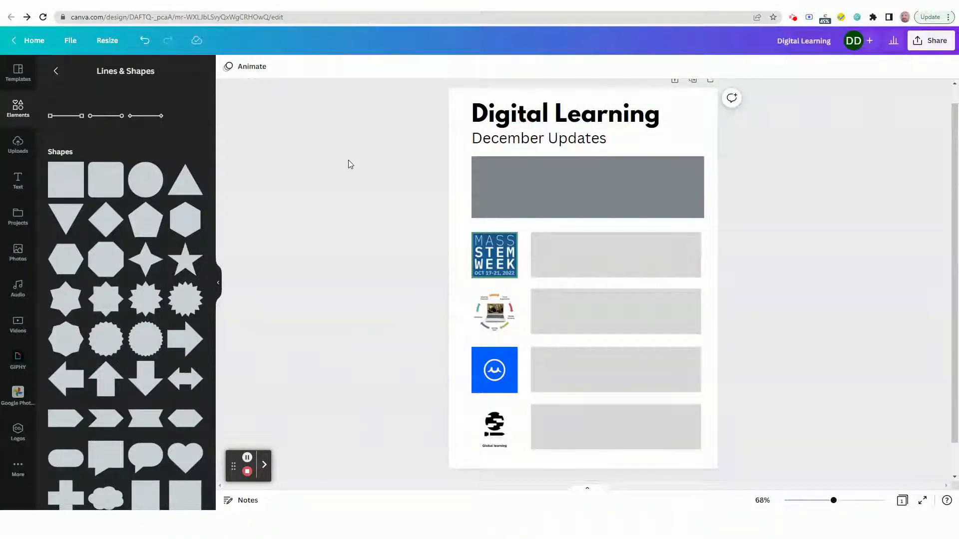
Step: Change the subheading to "December 2022 Updates" and realign its left edge with the heading
{"action": "left_click", "coordinate": [623, 140]}
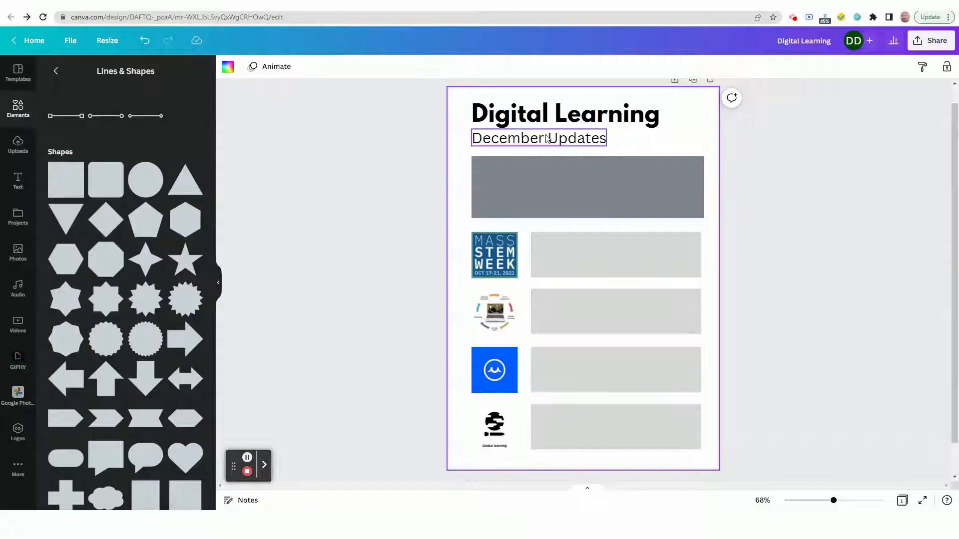
{"action": "left_click", "coordinate": [568, 139]}
{"action": "left_click", "coordinate": [545, 143]}
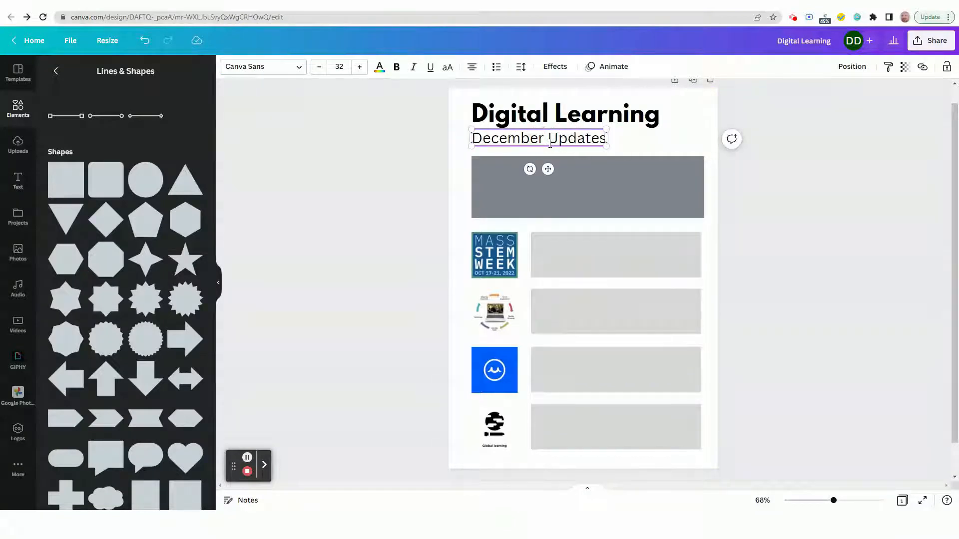
{"action": "type", "text": "2022"}
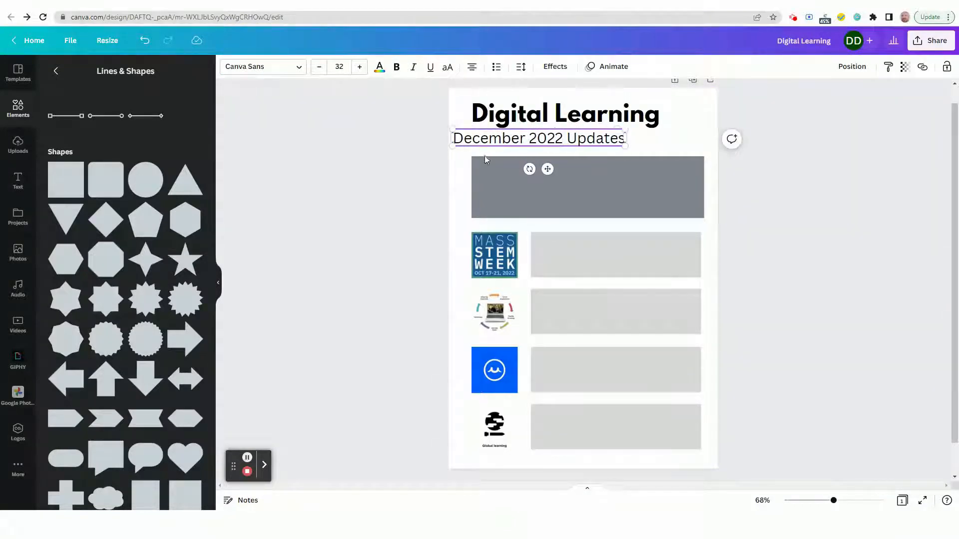
{"action": "left_click", "coordinate": [311, 208]}
{"action": "left_click_drag", "start_coordinate": [480, 141], "coordinate": [499, 143]}
{"action": "left_click", "coordinate": [332, 177]}
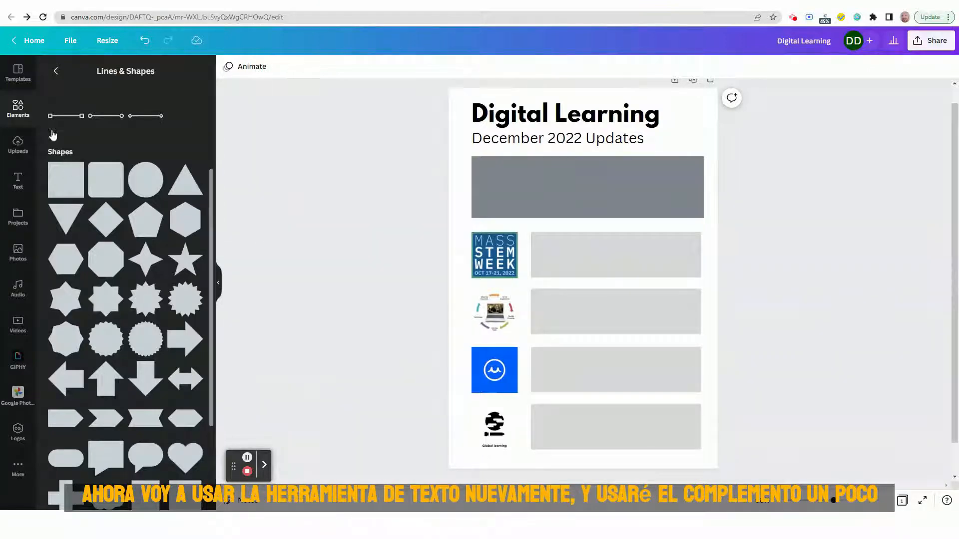
Step: Add a body text box and move it onto the slate gray rectangle below the subheading
{"action": "left_click", "coordinate": [20, 111]}
{"action": "double_click", "coordinate": [532, 184]}
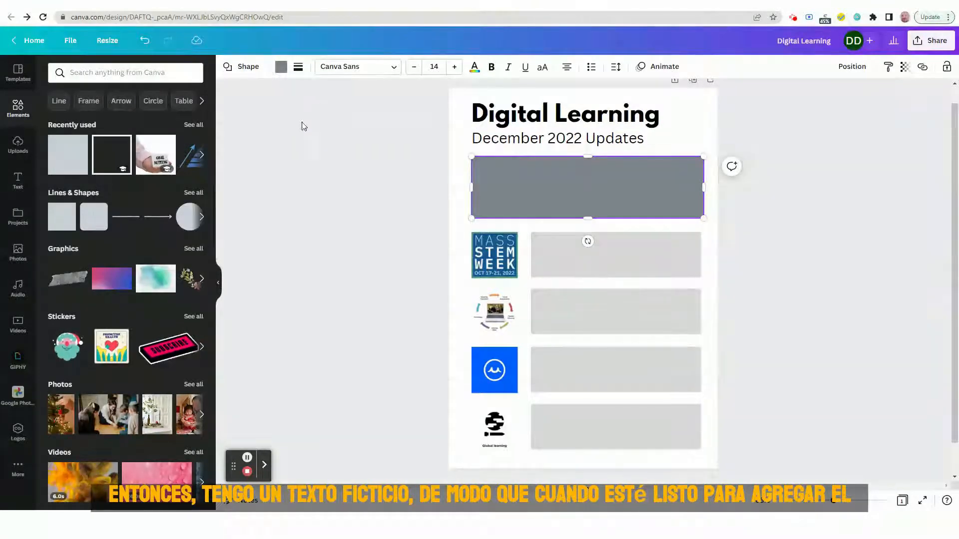
{"action": "left_click", "coordinate": [18, 181]}
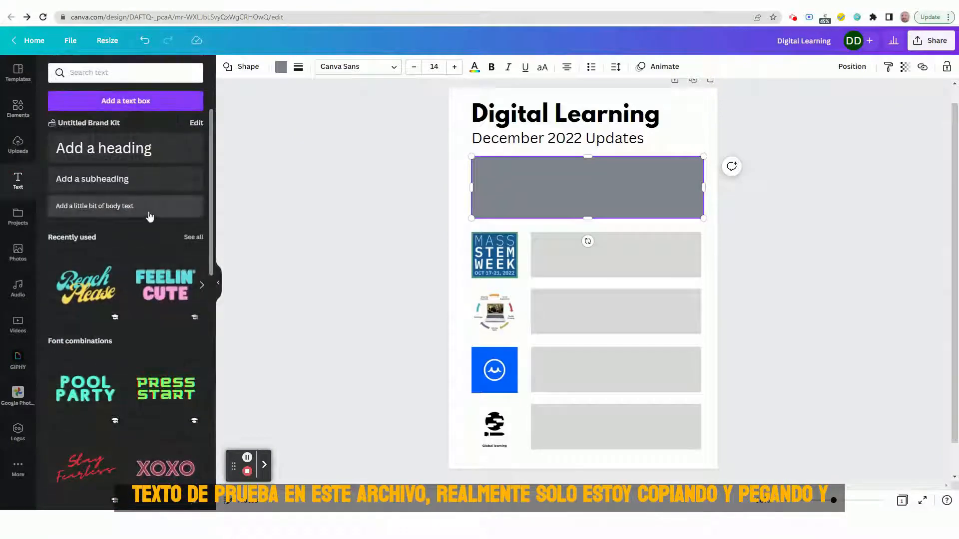
{"action": "left_click", "coordinate": [142, 215]}
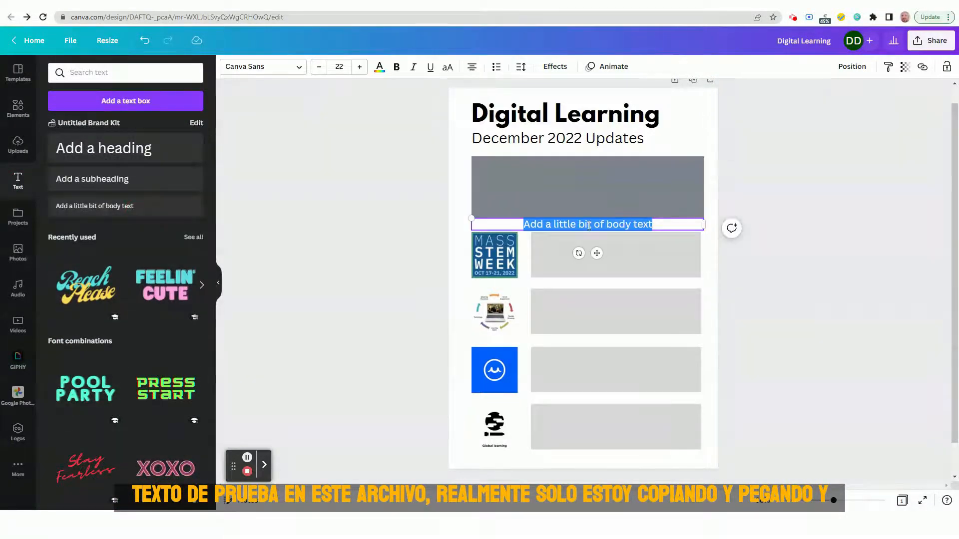
{"action": "left_click_drag", "start_coordinate": [589, 225], "coordinate": [596, 164]}
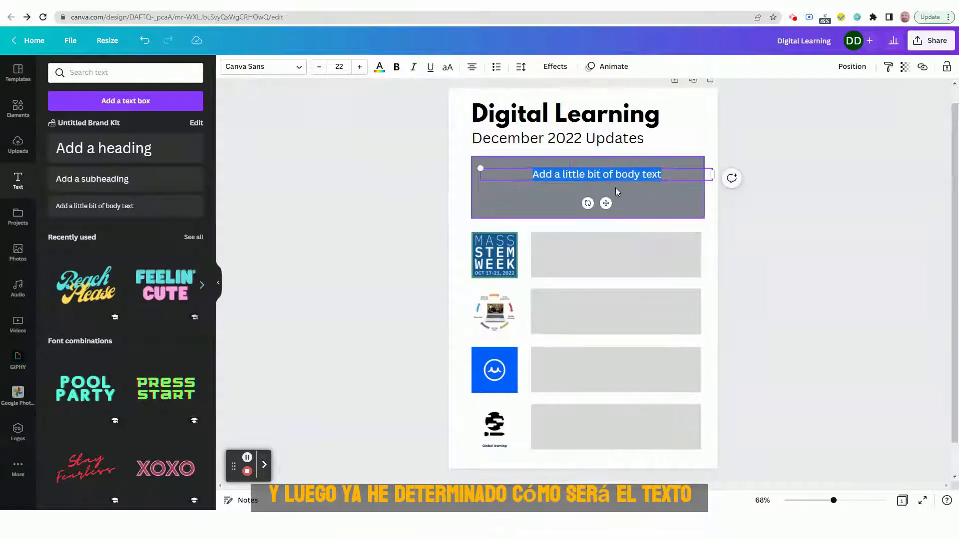
Step: Replace the placeholder body text with "This is where I would add main body text for the first paragraph."
{"action": "key", "text": "BackSpace"}
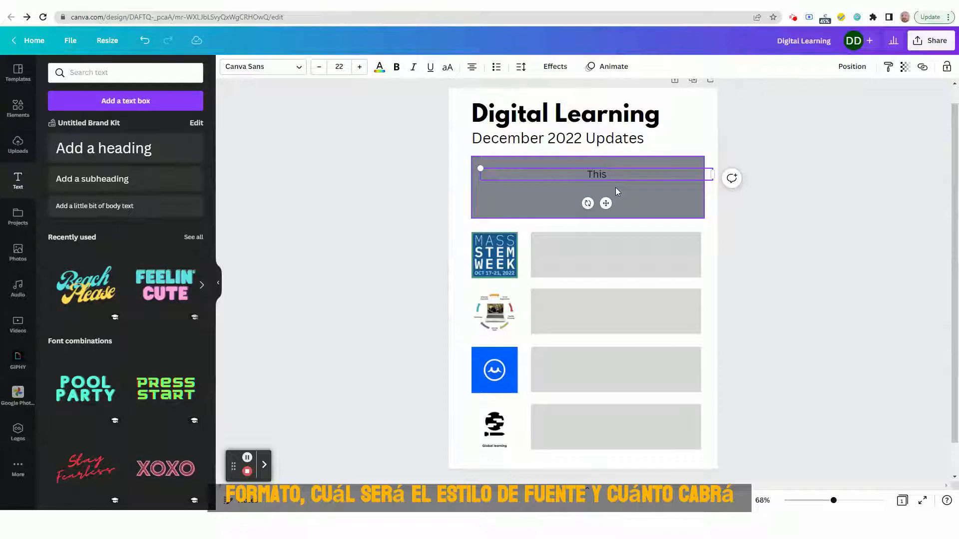
{"action": "type", "text": "This is where "}
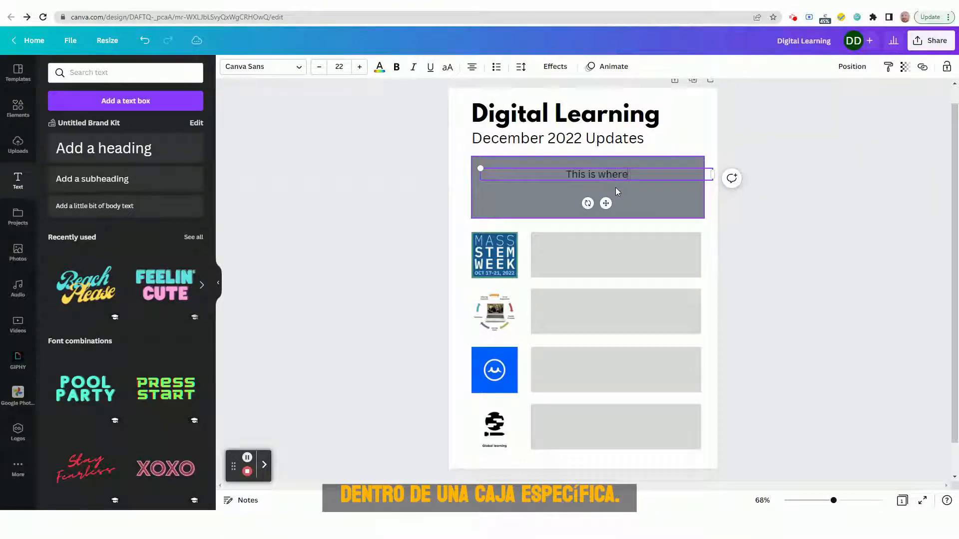
{"action": "type", "text": "I would "}
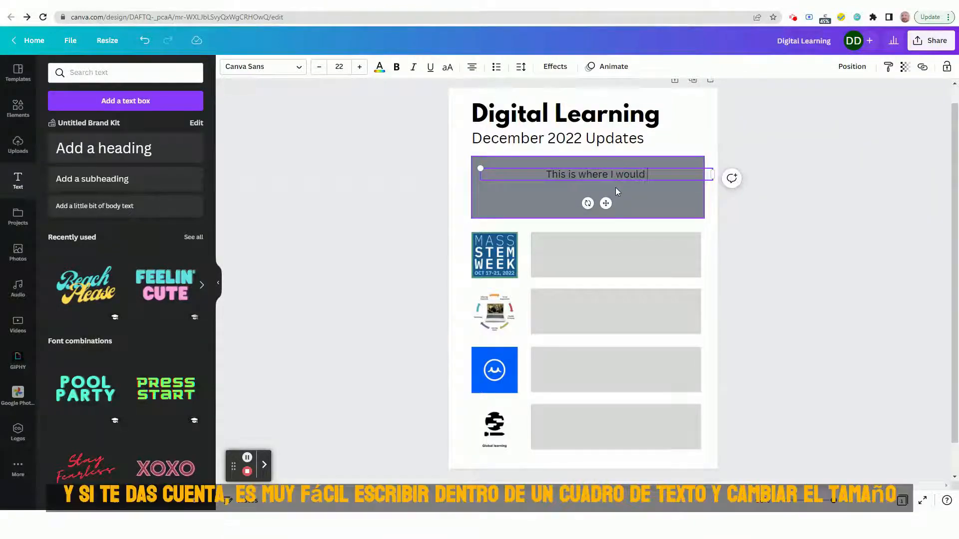
{"action": "type", "text": "add mai"}
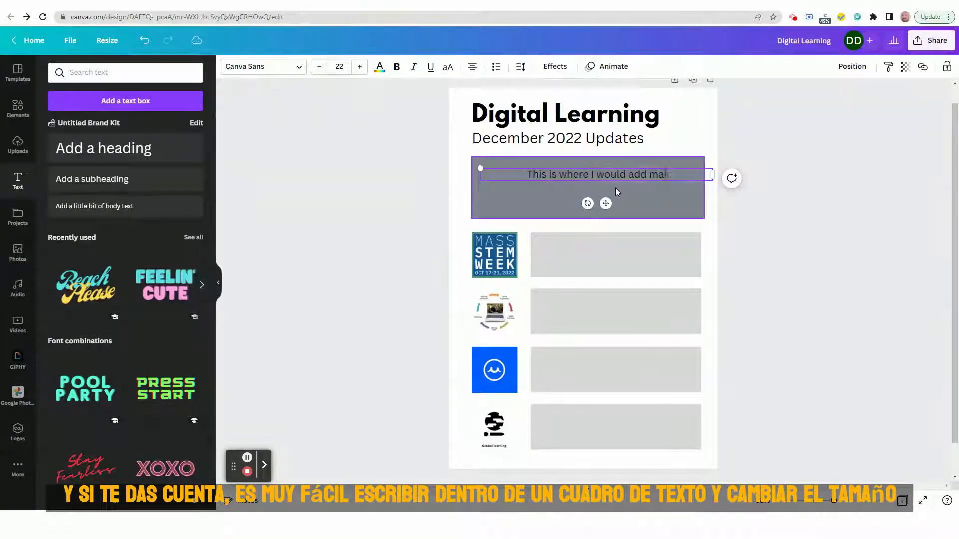
{"action": "type", "text": "n body "}
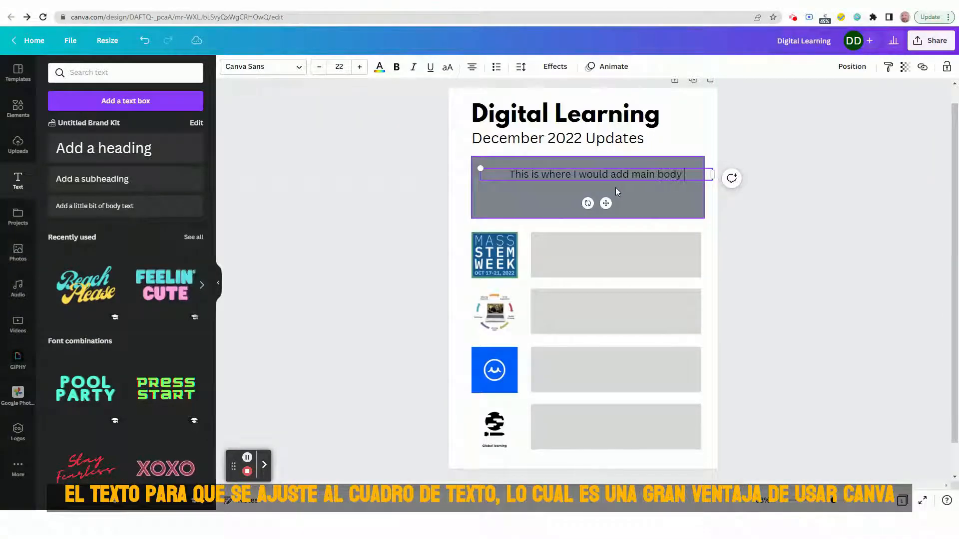
{"action": "type", "text": "text"}
{"action": "type", "text": "fot"}
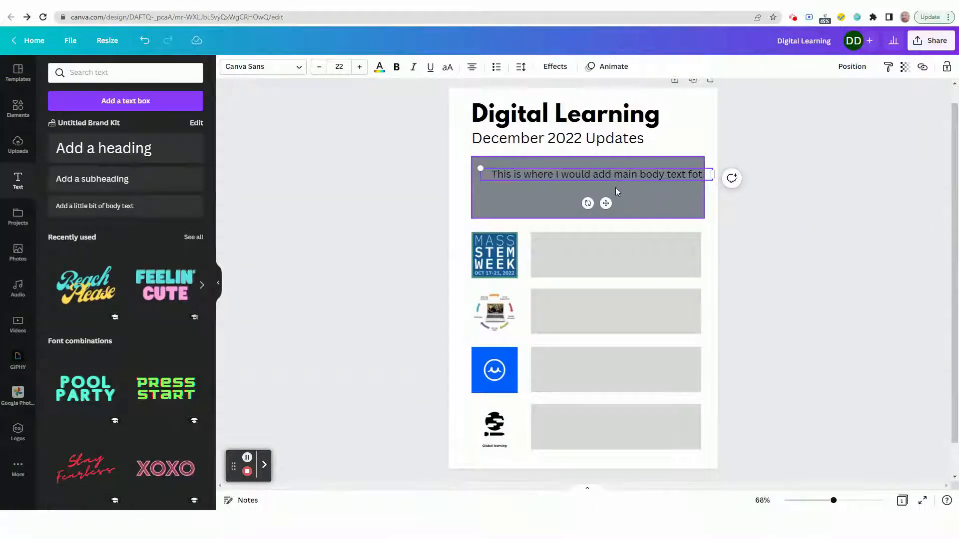
{"action": "key", "text": "BackSpace"}
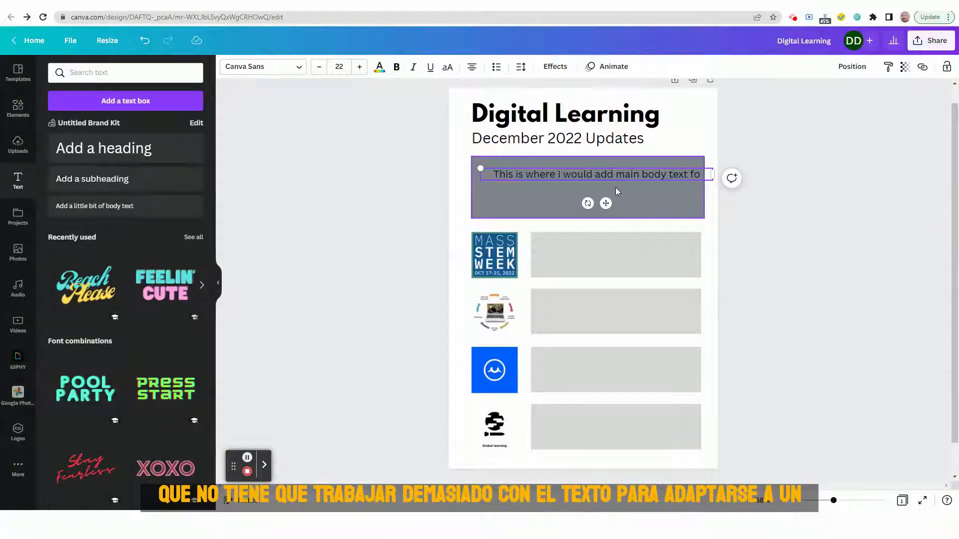
{"action": "type", "text": "r the fi"}
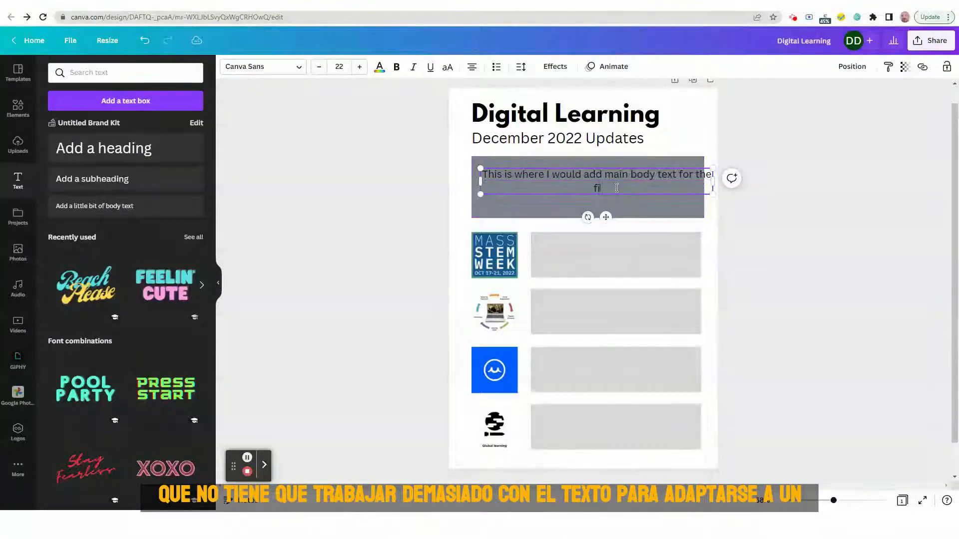
{"action": "type", "text": "rs"}
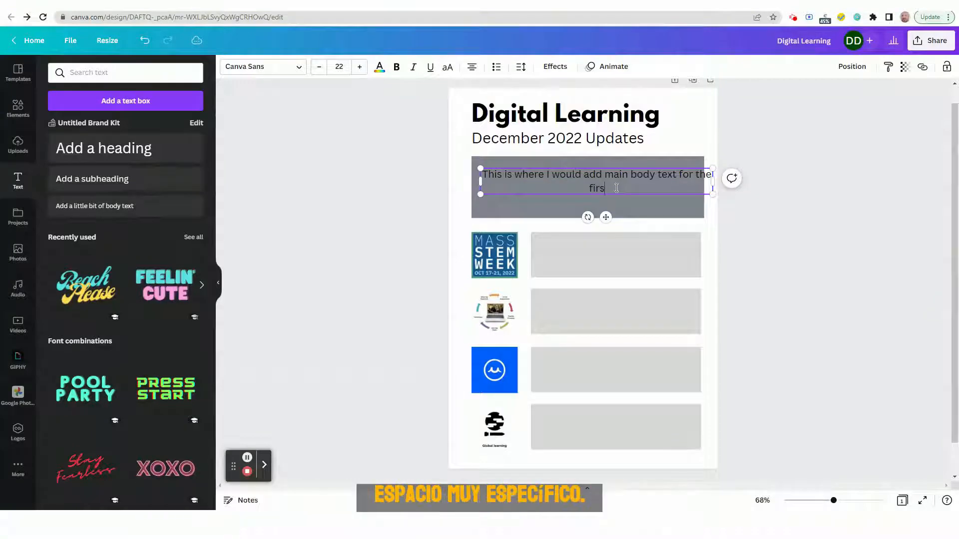
{"action": "type", "text": "t paragra"}
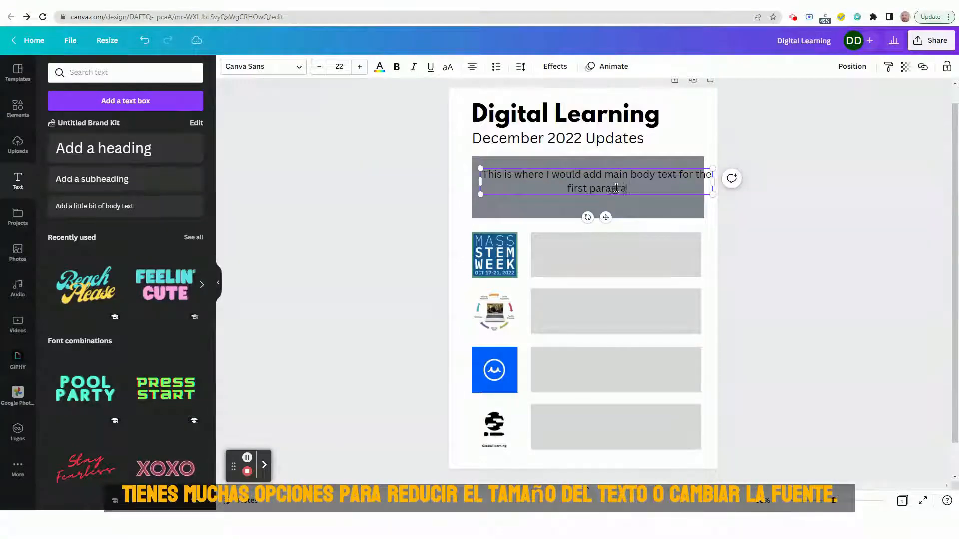
{"action": "type", "text": "ph/"}
{"action": "key", "text": "BackSpace"}
{"action": "type", "text": "."}
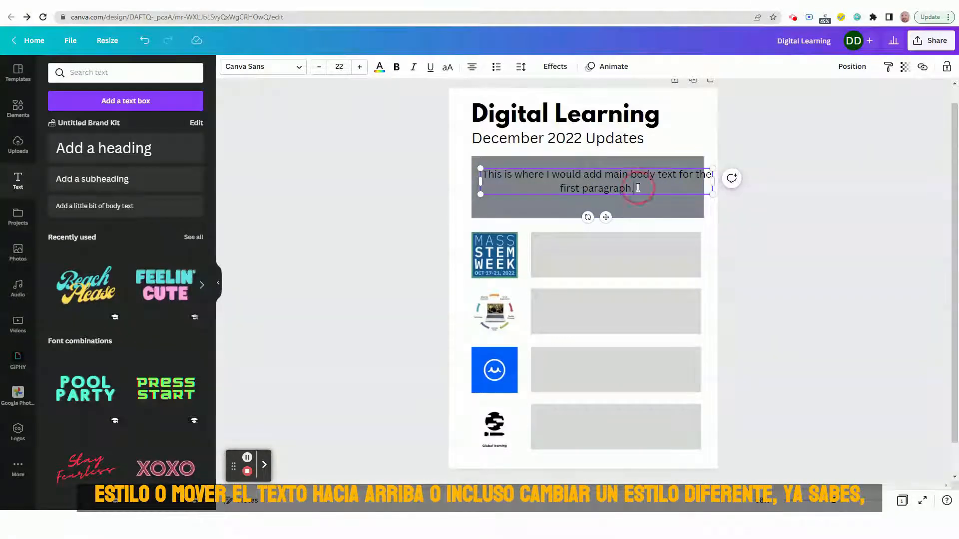
Step: Reduce the font size of the whole banner paragraph to 15
{"action": "left_click_drag", "start_coordinate": [635, 188], "coordinate": [559, 188]}
{"action": "left_click", "coordinate": [579, 180]}
{"action": "left_click_drag", "start_coordinate": [639, 193], "coordinate": [478, 174]}
{"action": "left_click", "coordinate": [319, 70]}
{"action": "left_click", "coordinate": [319, 70]}
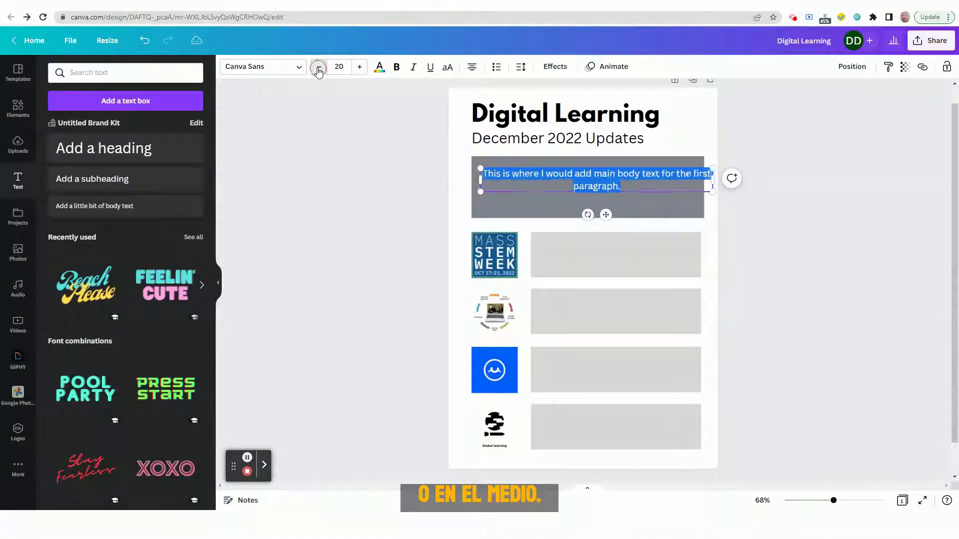
{"action": "left_click", "coordinate": [318, 70]}
{"action": "left_click", "coordinate": [319, 70]}
{"action": "left_click", "coordinate": [318, 69]}
{"action": "left_click", "coordinate": [319, 70]}
{"action": "left_click", "coordinate": [319, 70]}
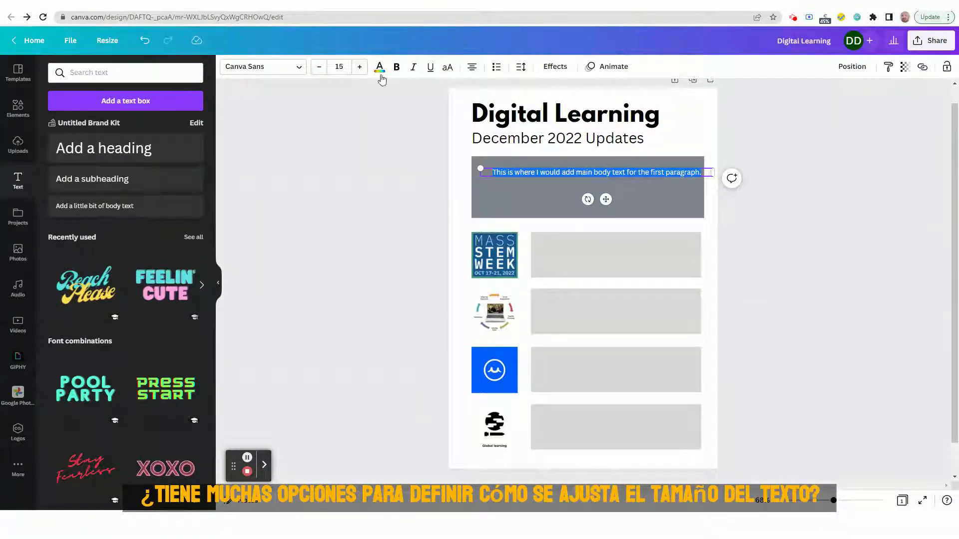
Step: Make the banner paragraph uppercase and left-aligned, and place its text box in the upper-left corner of the slate gray rectangle
{"action": "left_click", "coordinate": [447, 68]}
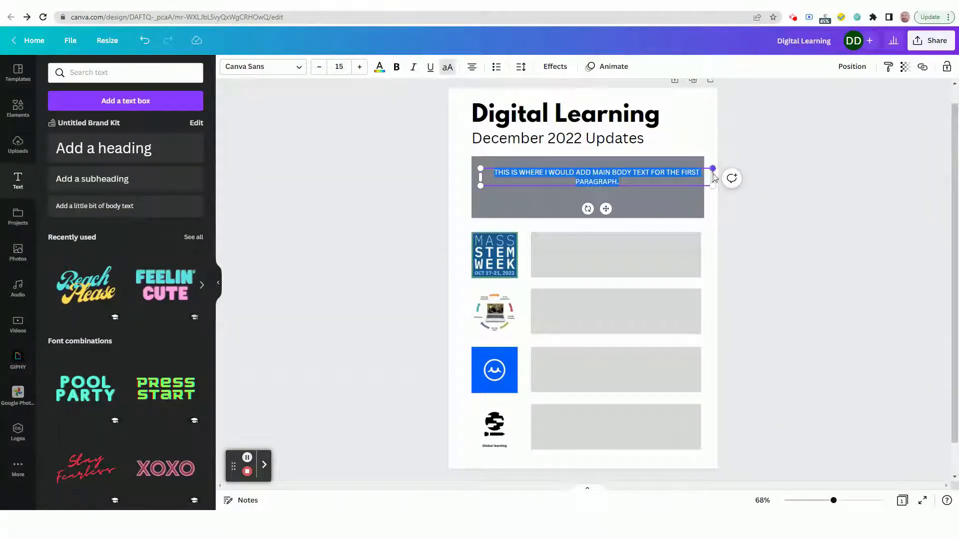
{"action": "left_click", "coordinate": [472, 66]}
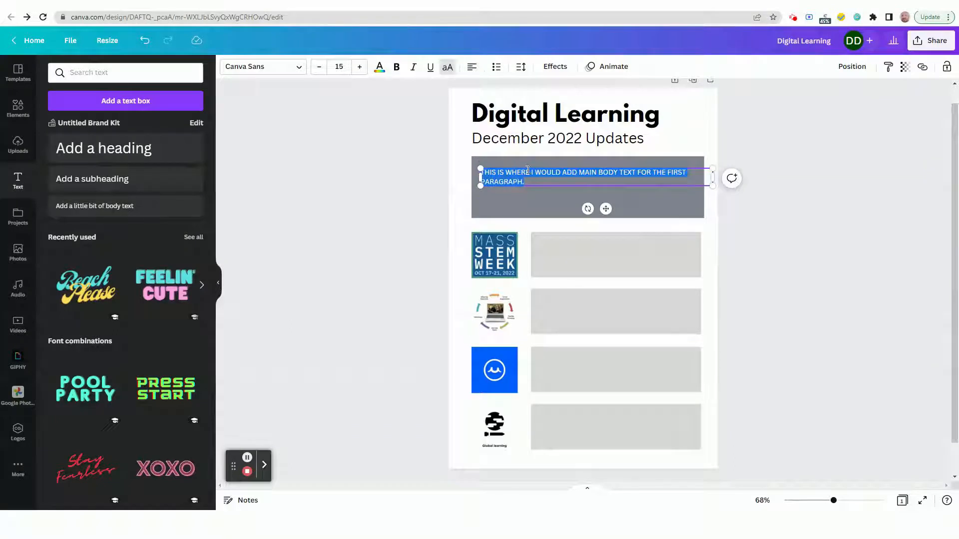
{"action": "left_click", "coordinate": [389, 181]}
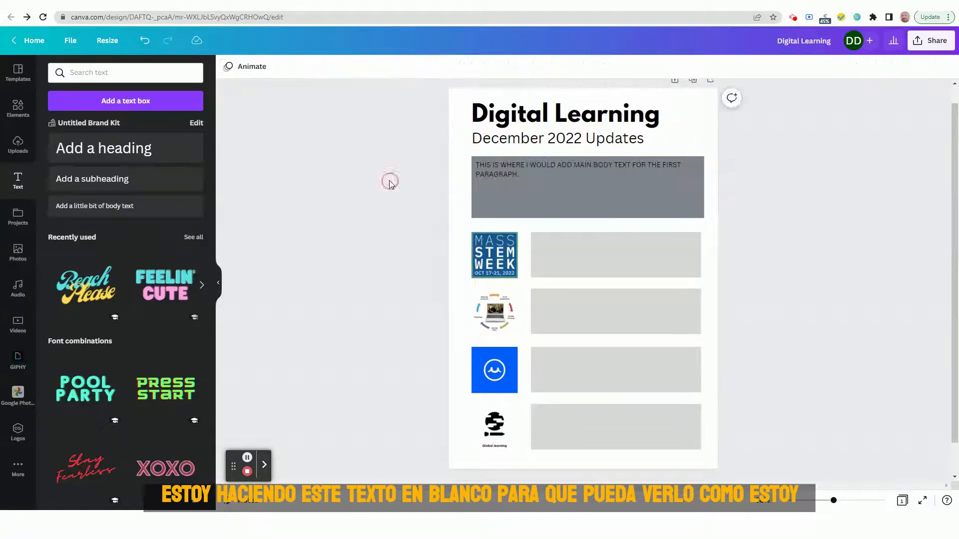
Step: Recolor the banner paragraph white and inset its text box slightly from the slate gray rectangle's left edge
{"action": "left_click", "coordinate": [497, 172]}
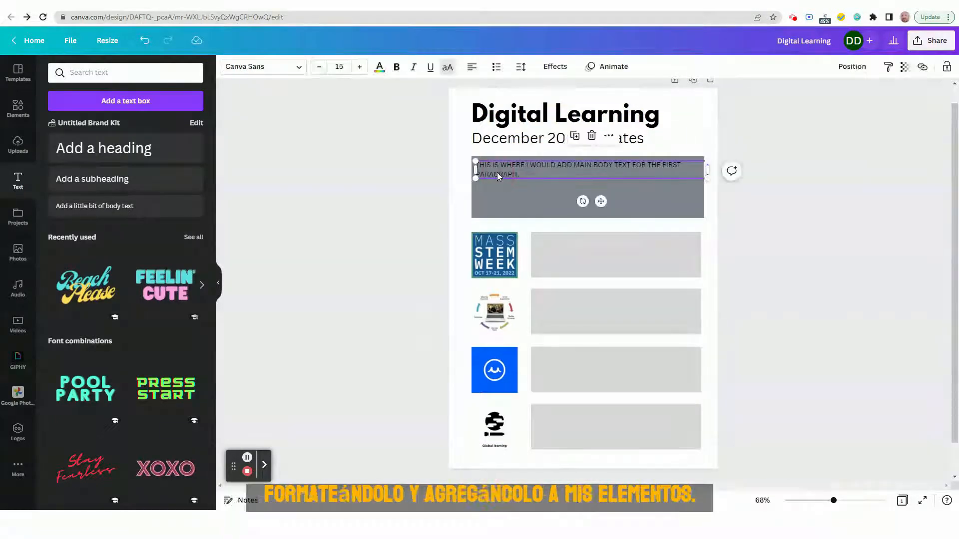
{"action": "left_click", "coordinate": [526, 170]}
{"action": "left_click_drag", "start_coordinate": [526, 177], "coordinate": [466, 159]}
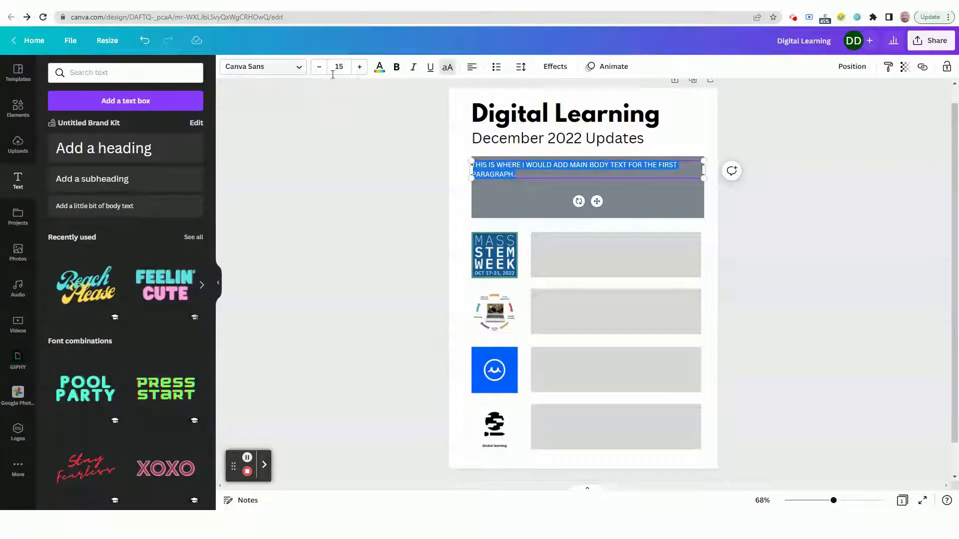
{"action": "left_click", "coordinate": [380, 67]}
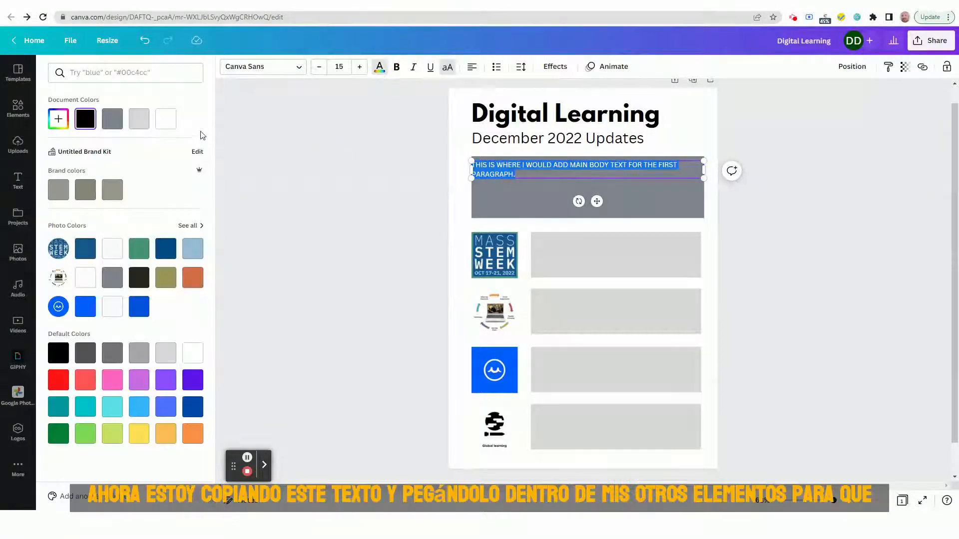
{"action": "left_click", "coordinate": [166, 122]}
{"action": "left_click", "coordinate": [379, 220]}
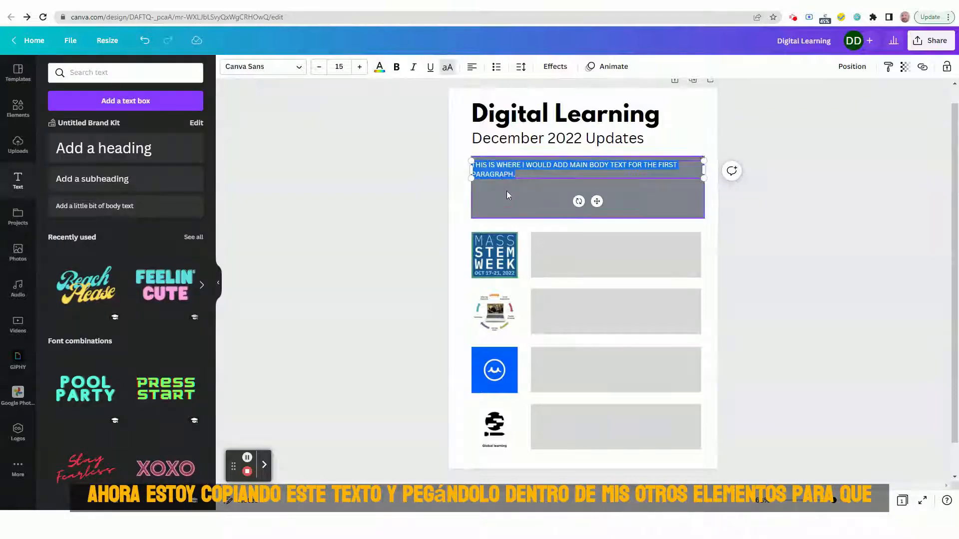
{"action": "left_click", "coordinate": [506, 191]}
{"action": "left_click_drag", "start_coordinate": [501, 169], "coordinate": [505, 170]}
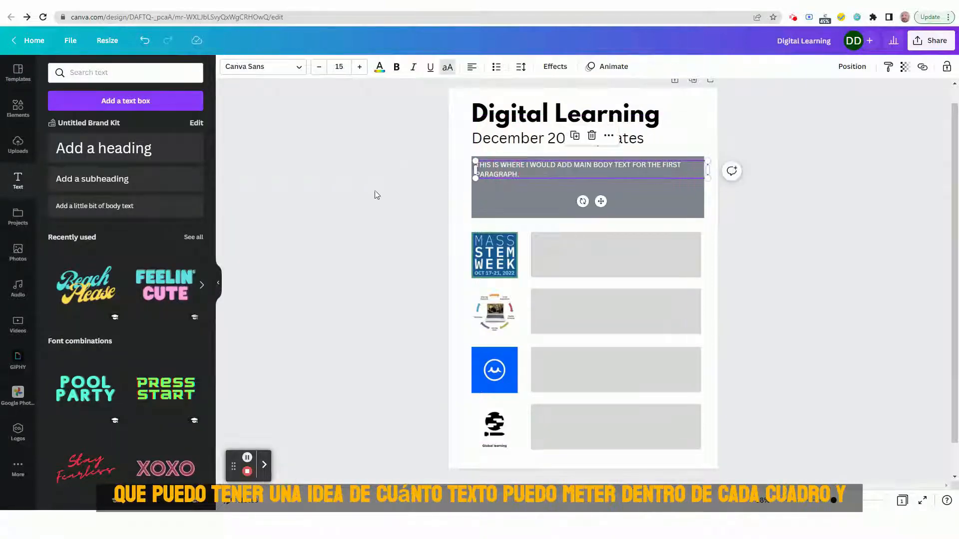
{"action": "left_click", "coordinate": [376, 194]}
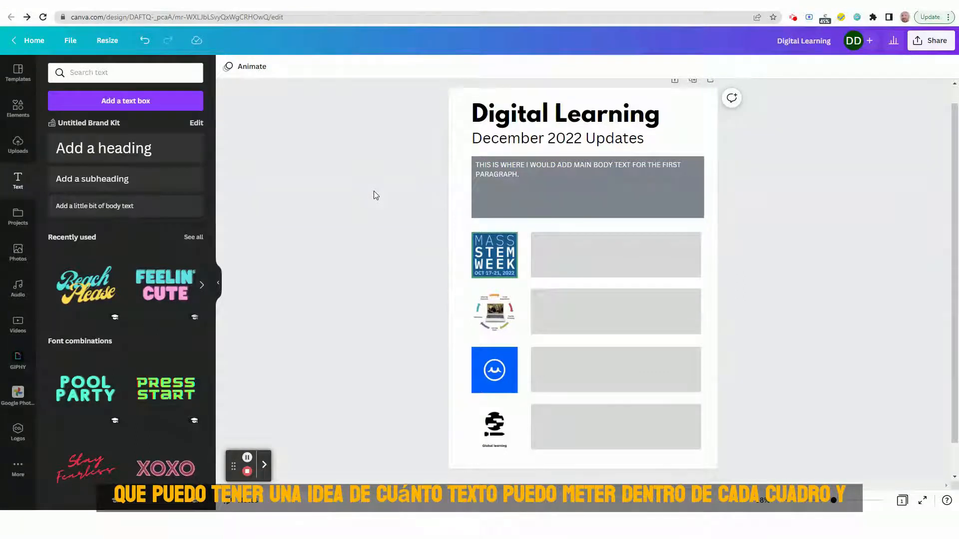
Step: Copy the banner paragraph and place the pasted text box inside the gray box of the Mass STEM Week row
{"action": "left_click", "coordinate": [532, 170]}
{"action": "right_click", "coordinate": [532, 171]}
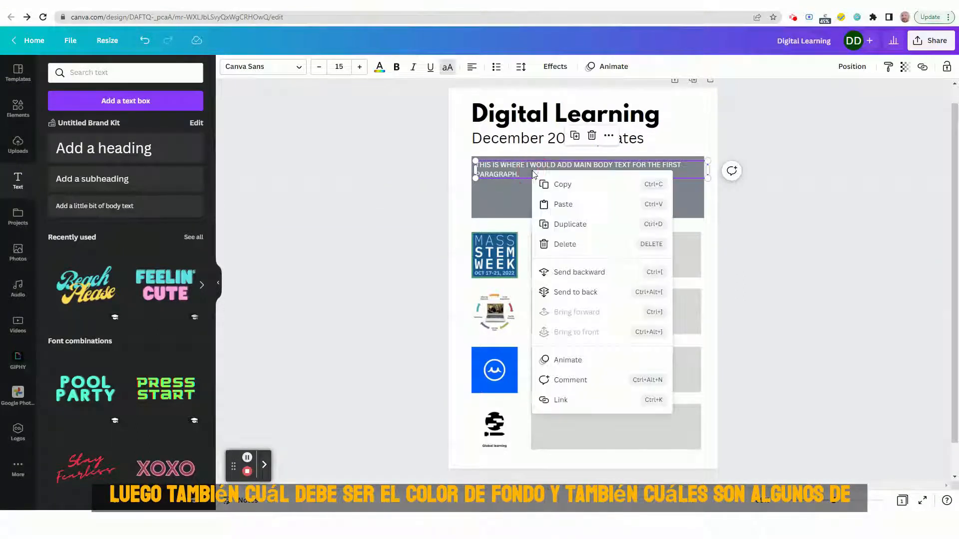
{"action": "left_click", "coordinate": [554, 190]}
{"action": "left_click", "coordinate": [547, 247]}
{"action": "right_click", "coordinate": [551, 250]}
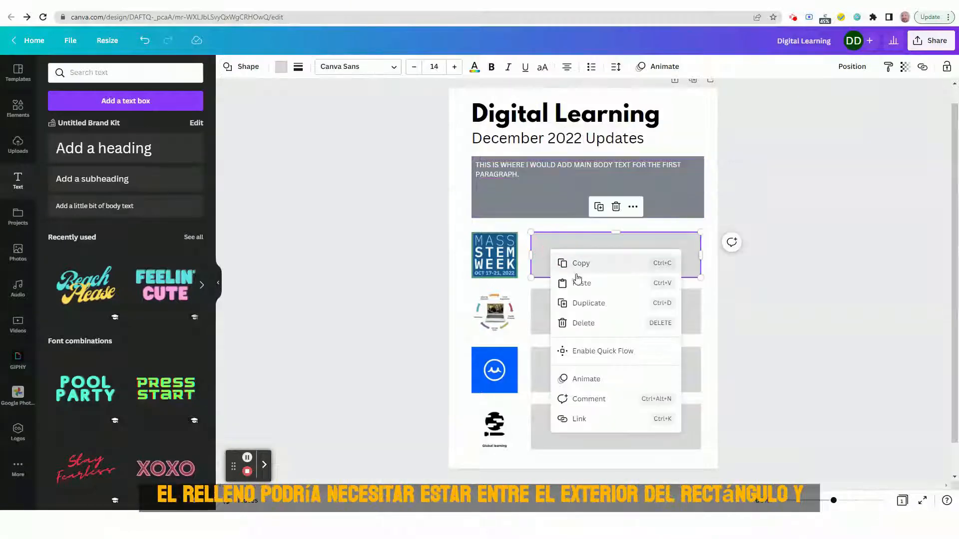
{"action": "left_click", "coordinate": [579, 282]}
{"action": "left_click_drag", "start_coordinate": [540, 177], "coordinate": [594, 245]}
Step: Recolor the Mass STEM Week paragraph black and narrow its text box to fit within the gray box
{"action": "left_click", "coordinate": [380, 66]}
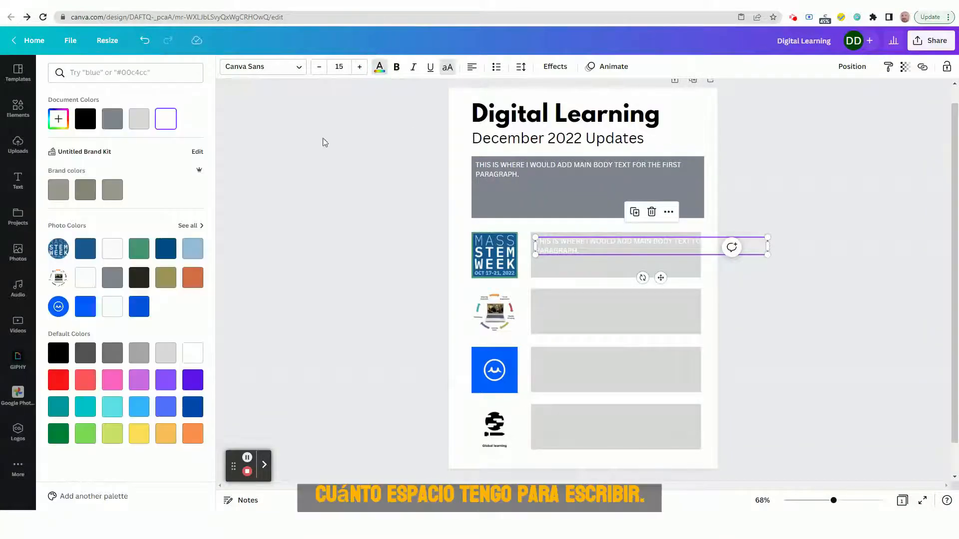
{"action": "left_click", "coordinate": [84, 120]}
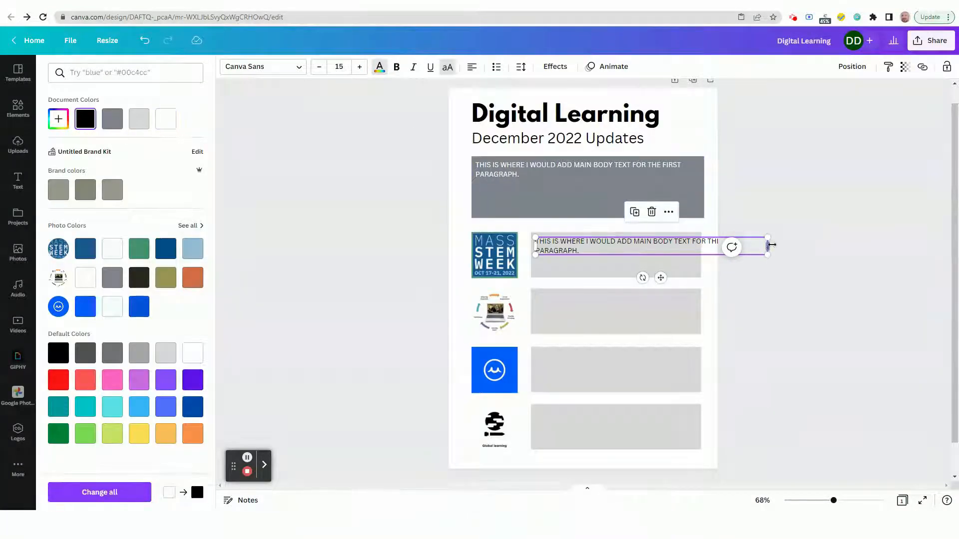
{"action": "left_click_drag", "start_coordinate": [772, 245], "coordinate": [698, 248]}
{"action": "left_click", "coordinate": [372, 257]}
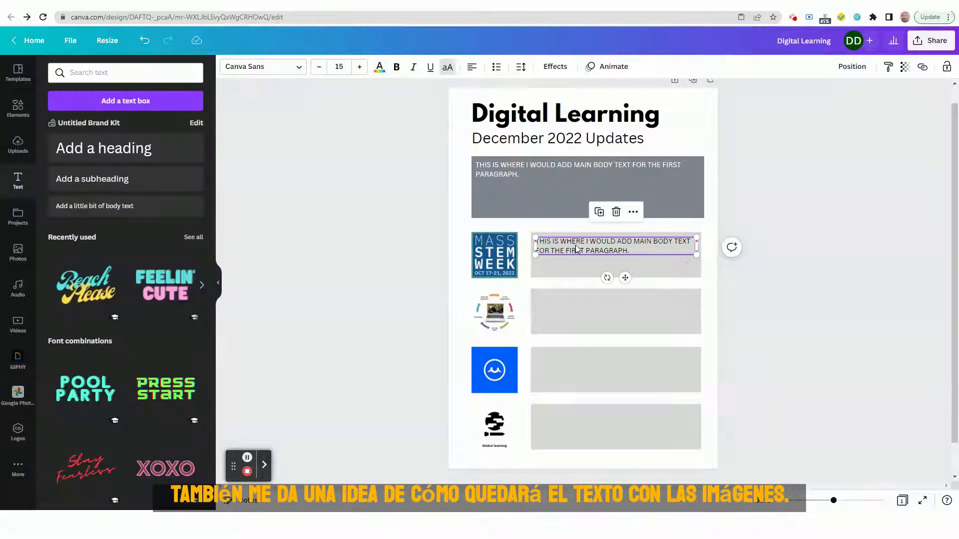
Step: Duplicate the Mass STEM Week paragraph and position the copy in the gray box beside the laptop diagram
{"action": "right_click", "coordinate": [578, 245]}
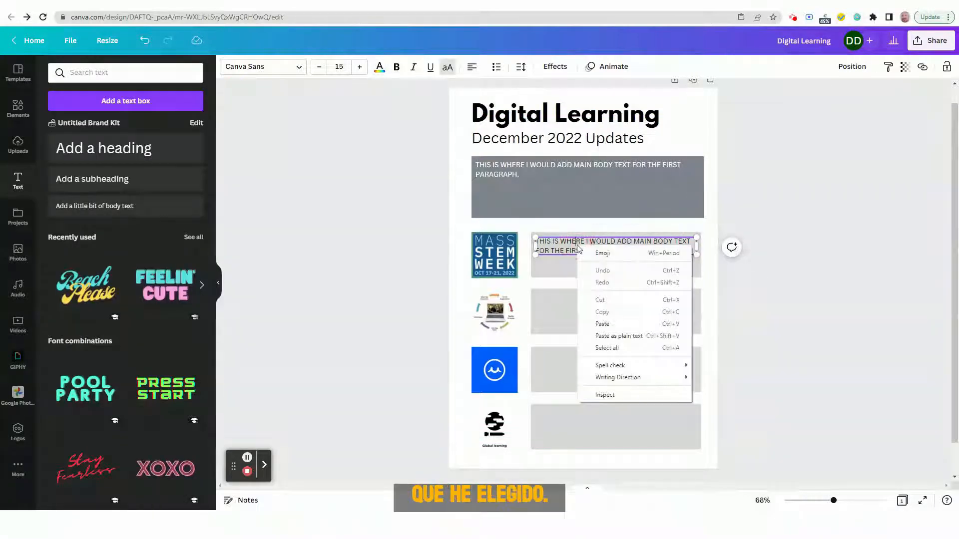
{"action": "left_click", "coordinate": [408, 261]}
{"action": "left_click", "coordinate": [552, 249]}
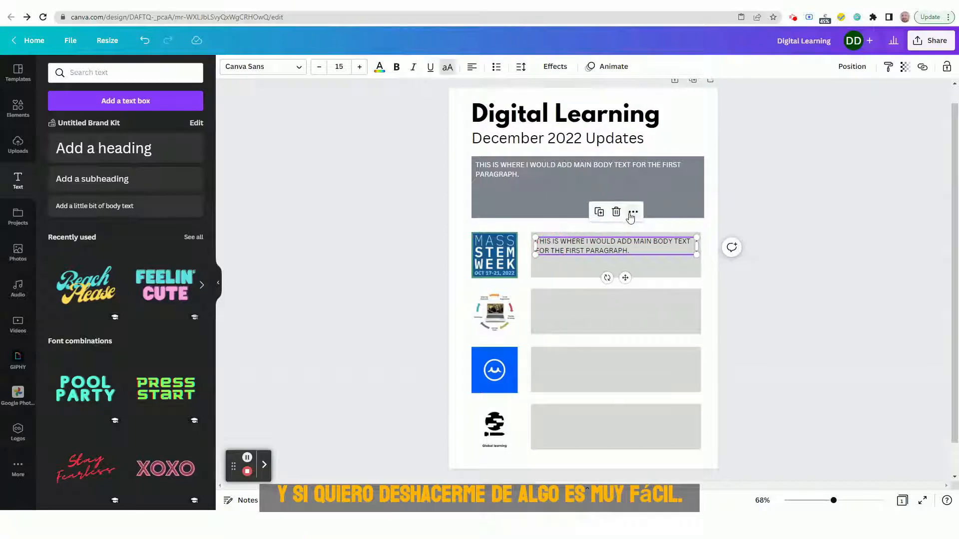
{"action": "left_click", "coordinate": [632, 212]}
{"action": "left_click", "coordinate": [654, 283]}
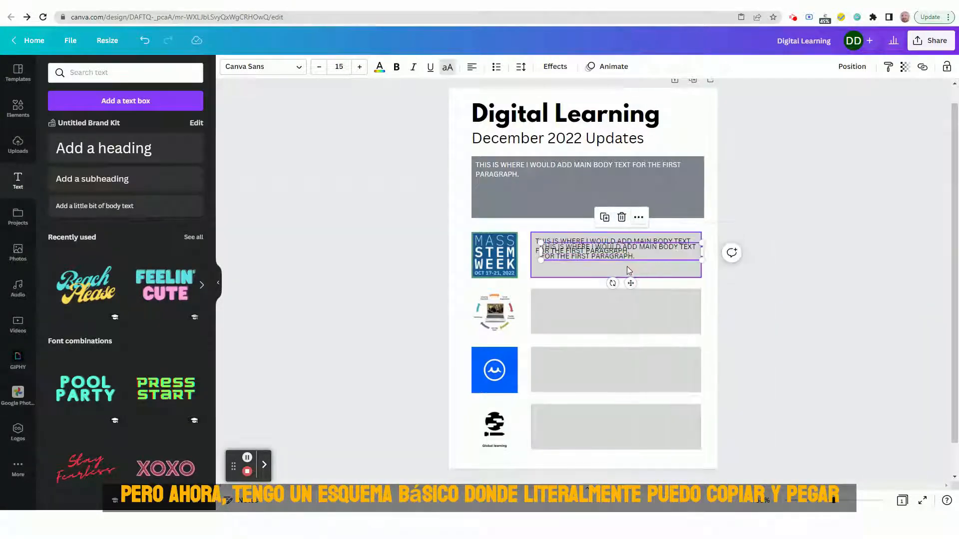
{"action": "left_click_drag", "start_coordinate": [587, 254], "coordinate": [578, 306]}
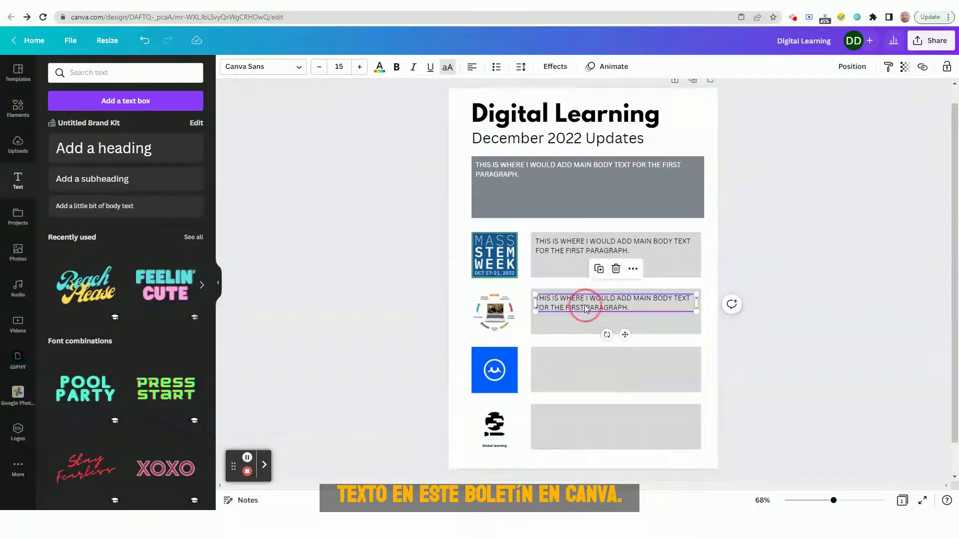
Step: Duplicate the placeholder paragraph into the gray boxes beside the blue logo and the Global learning logo
{"action": "right_click", "coordinate": [584, 305]}
{"action": "left_click", "coordinate": [604, 316]}
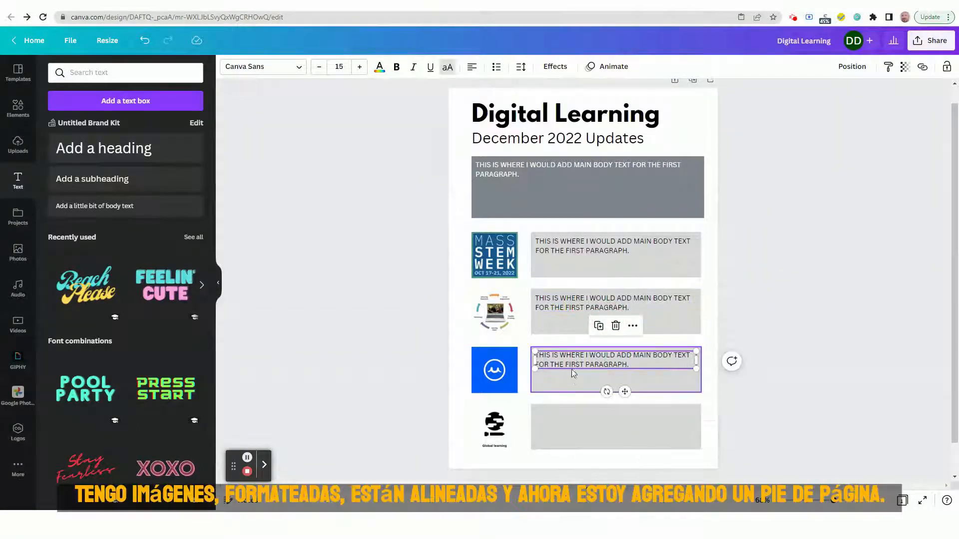
{"action": "right_click", "coordinate": [574, 368]}
{"action": "left_click", "coordinate": [607, 324]}
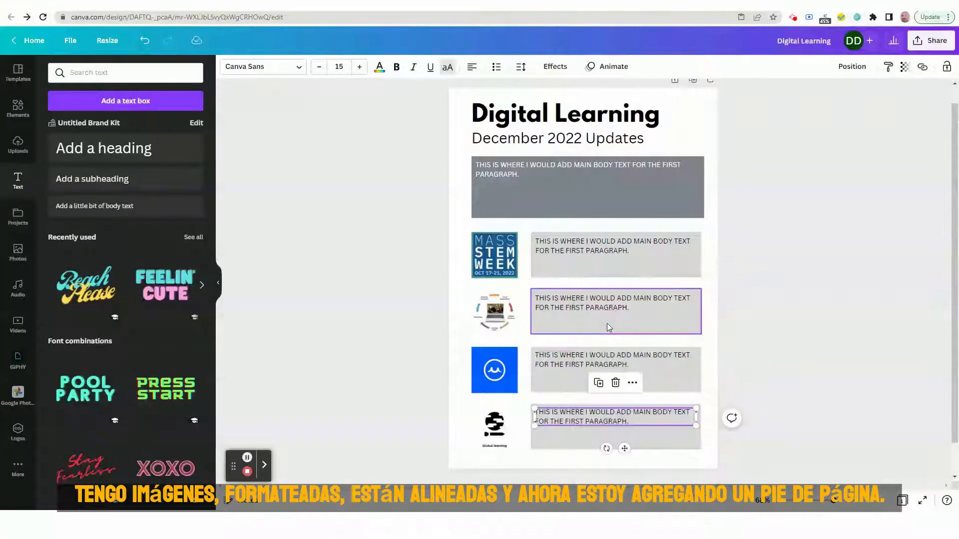
{"action": "left_click", "coordinate": [320, 356]}
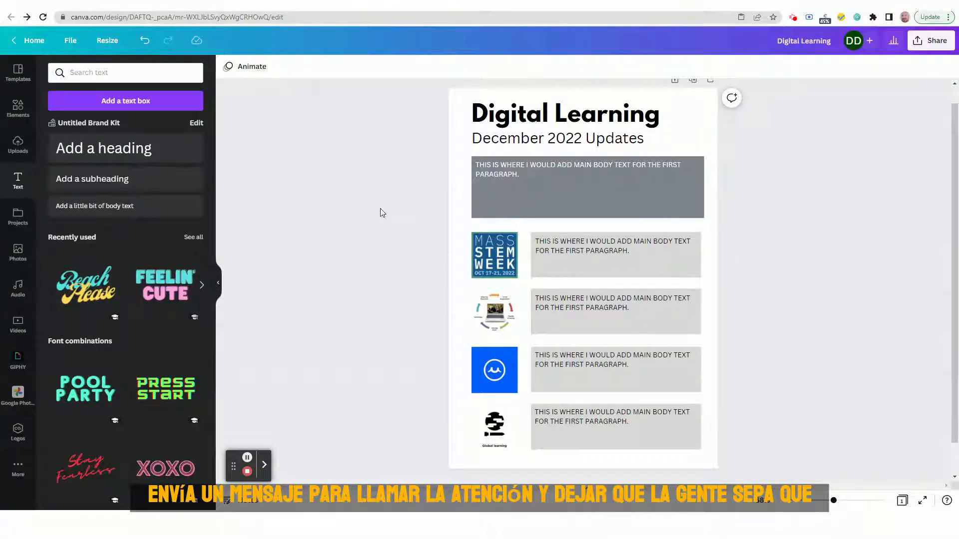
Step: Add a small body text box and place it as a footer below the last image row
{"action": "left_click", "coordinate": [118, 208]}
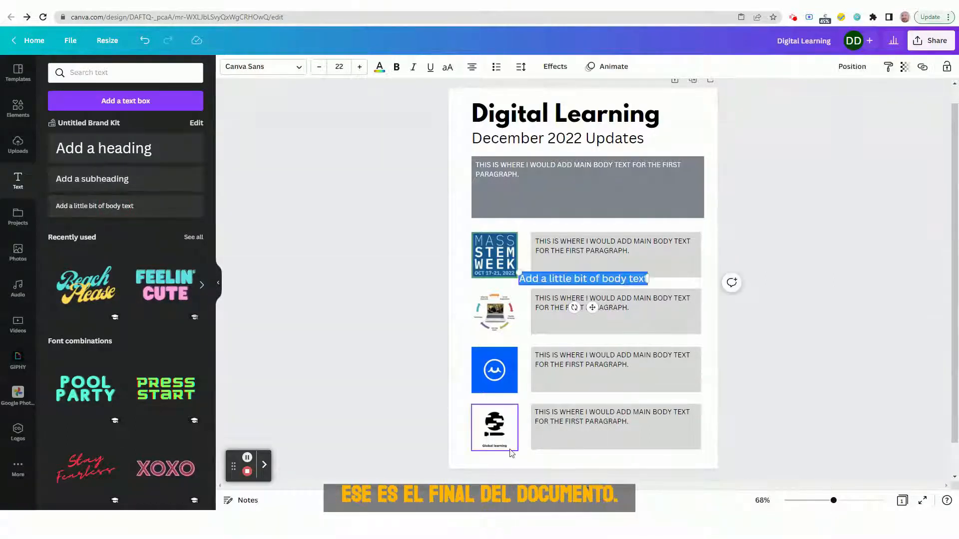
{"action": "left_click", "coordinate": [507, 467]}
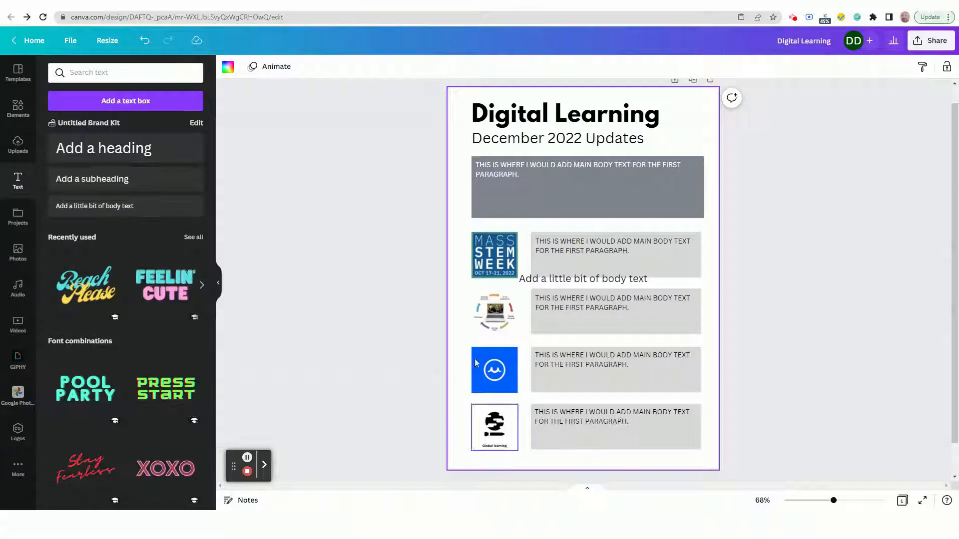
{"action": "left_click_drag", "start_coordinate": [581, 287], "coordinate": [583, 463]}
{"action": "key", "text": "Delete"}
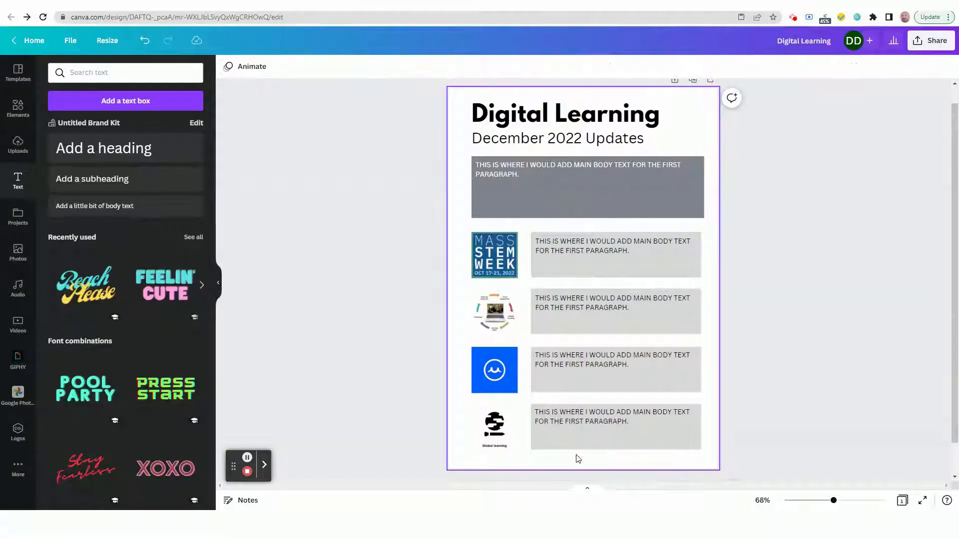
{"action": "left_click", "coordinate": [380, 328]}
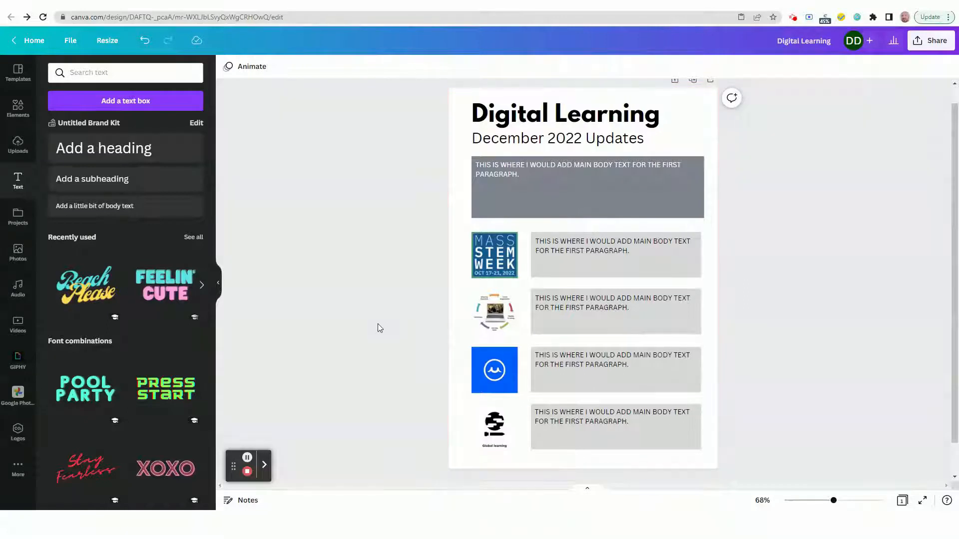
{"action": "key", "text": "ctrl+z"}
{"action": "left_click_drag", "start_coordinate": [578, 458], "coordinate": [585, 460]}
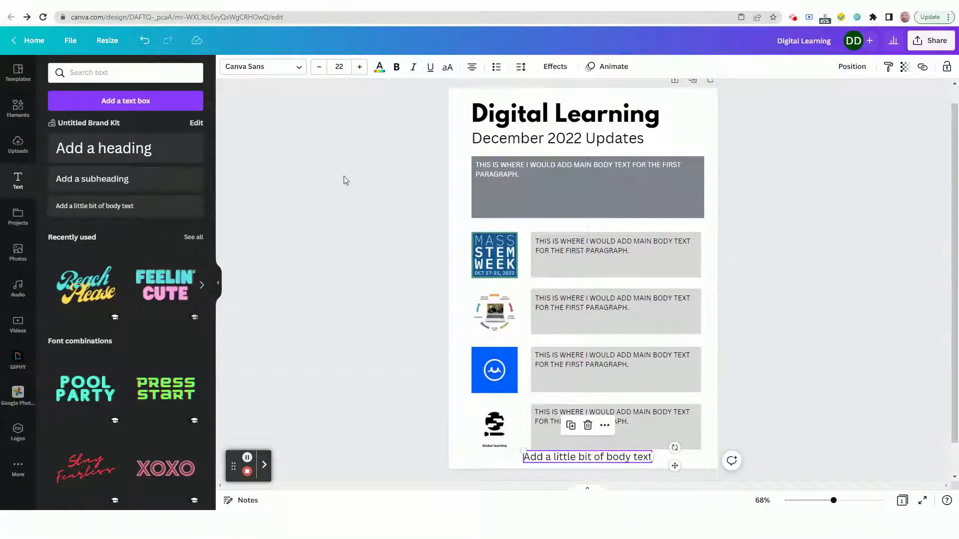
Step: Reduce the footer text's font size to 16
{"action": "left_click", "coordinate": [317, 66]}
{"action": "left_click", "coordinate": [318, 66]}
{"action": "left_click", "coordinate": [318, 67]}
{"action": "left_click", "coordinate": [318, 67]}
{"action": "left_click", "coordinate": [318, 67]}
{"action": "left_click", "coordinate": [318, 67]}
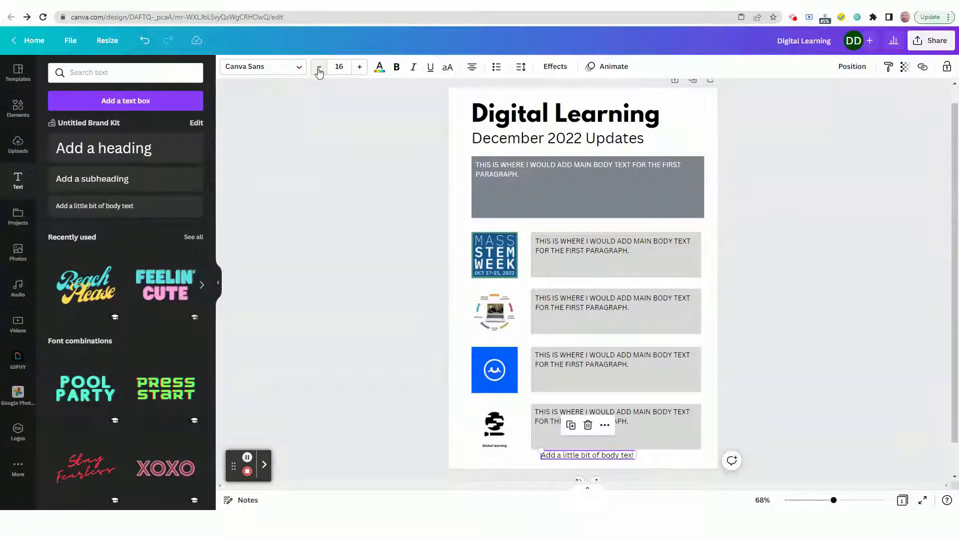
Step: Replace the footer placeholder with the author's full name and nudge the text box slightly lower on the page
{"action": "double_click", "coordinate": [633, 456]}
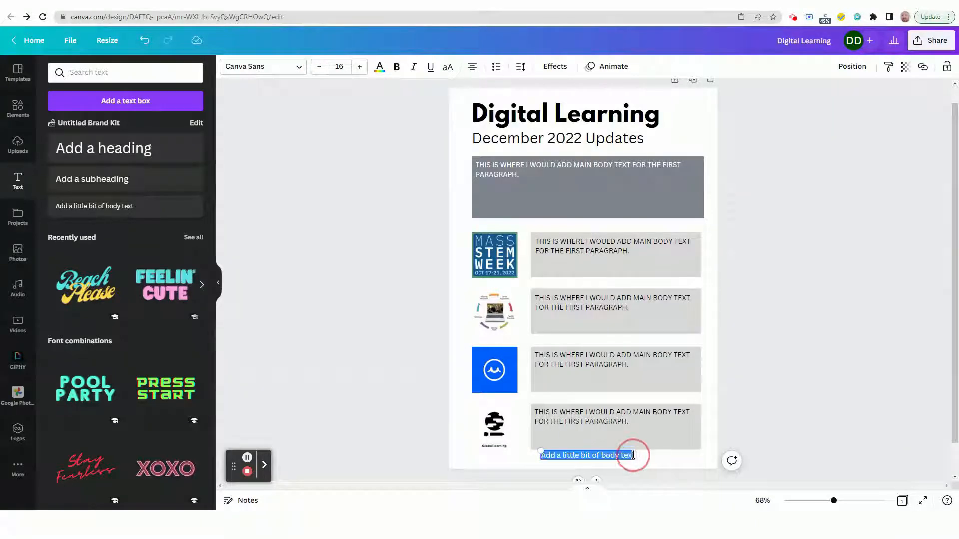
{"action": "key", "text": "BackSpace"}
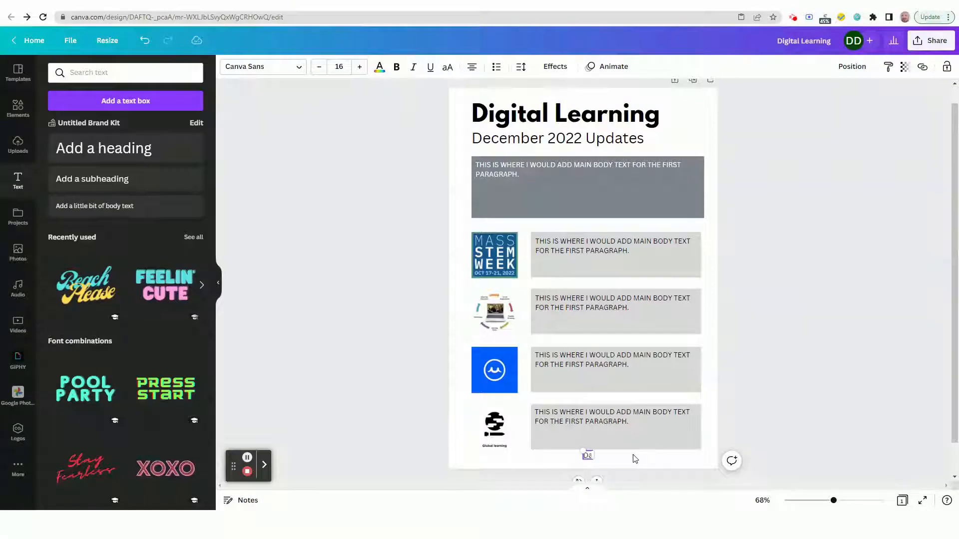
{"action": "type", "text": "Daniel Downs"}
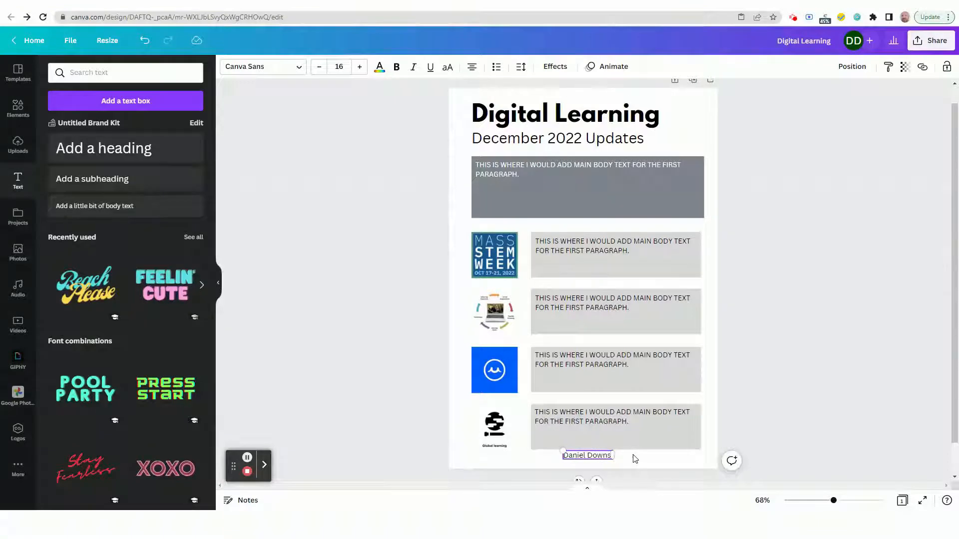
{"action": "left_click", "coordinate": [584, 455]}
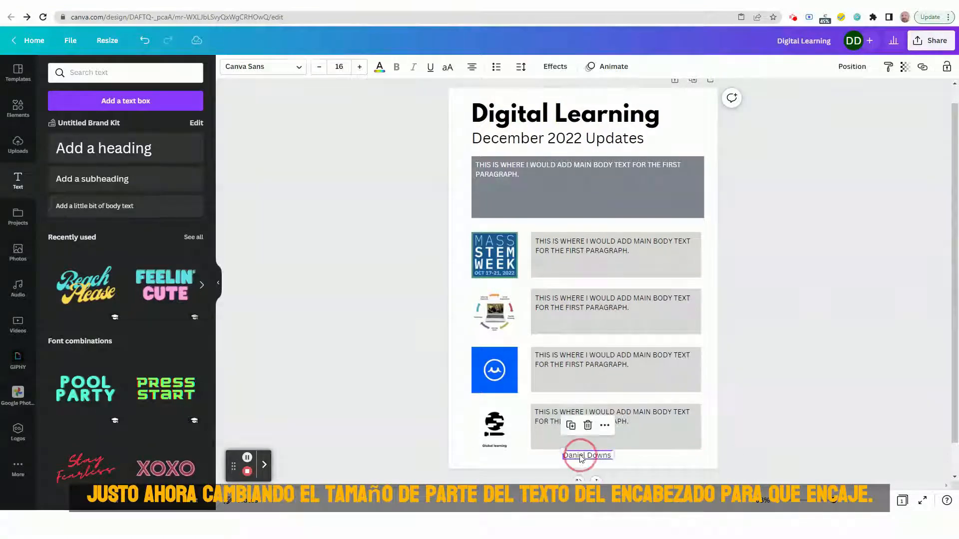
{"action": "left_click_drag", "start_coordinate": [583, 456], "coordinate": [584, 459]}
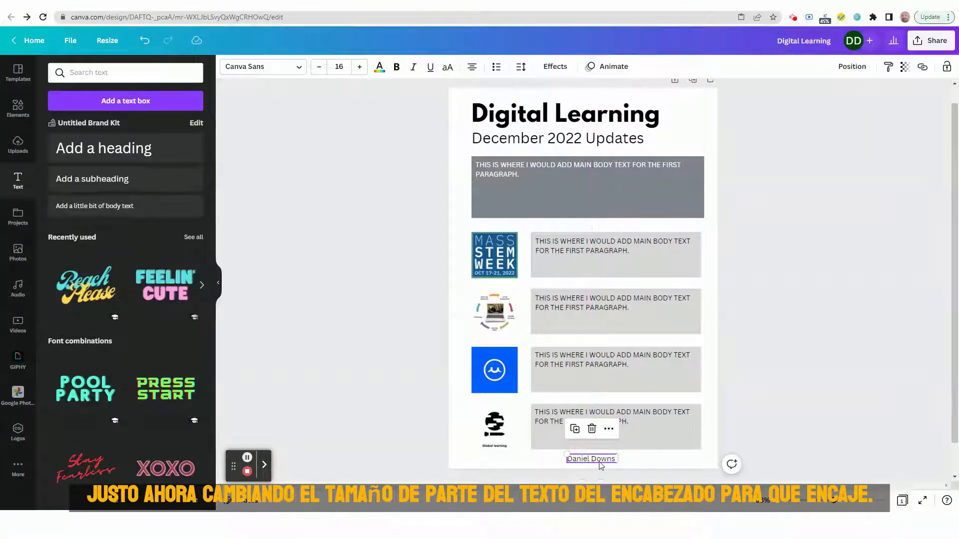
{"action": "left_click", "coordinate": [356, 431]}
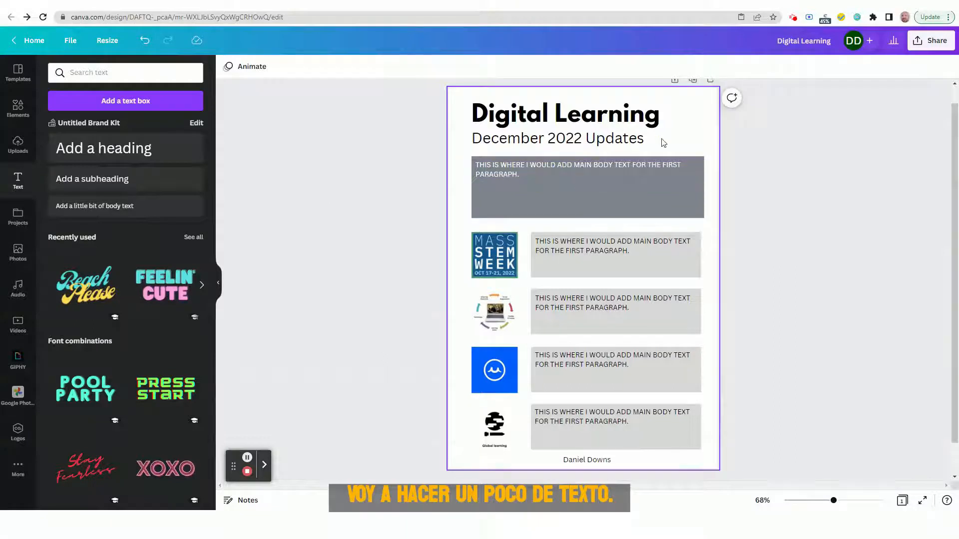
Step: Shrink the December 2022 Updates subheading and enlarge the Digital Learning heading to span the banner's width
{"action": "left_click", "coordinate": [645, 142]}
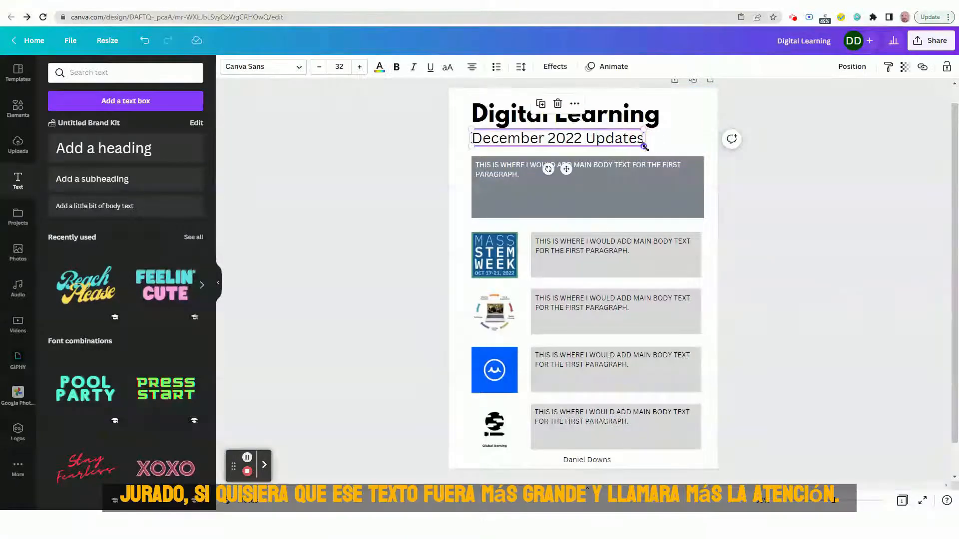
{"action": "left_click_drag", "start_coordinate": [645, 148], "coordinate": [554, 144]}
{"action": "left_click", "coordinate": [554, 109]}
{"action": "left_click", "coordinate": [591, 114]}
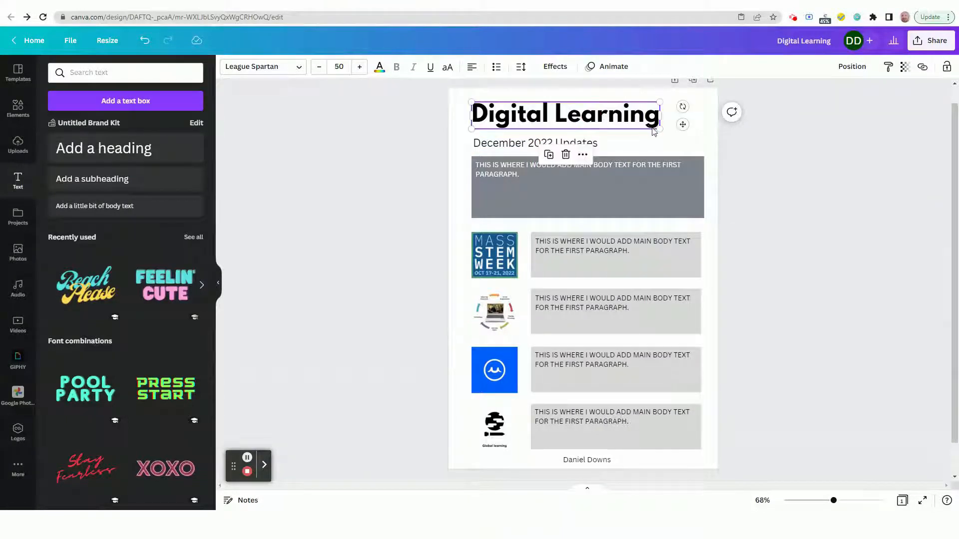
{"action": "left_click_drag", "start_coordinate": [660, 129], "coordinate": [703, 145]}
{"action": "left_click", "coordinate": [362, 152]}
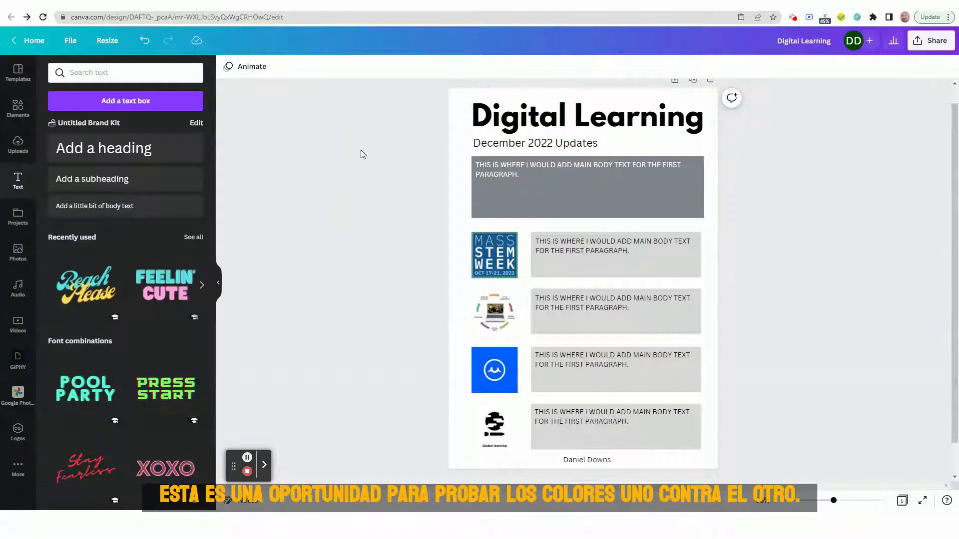
Step: Narrow the banner paragraph from its left side so it starts in line with the gray boxes below
{"action": "left_click", "coordinate": [539, 167]}
{"action": "left_click_drag", "start_coordinate": [473, 169], "coordinate": [530, 178]}
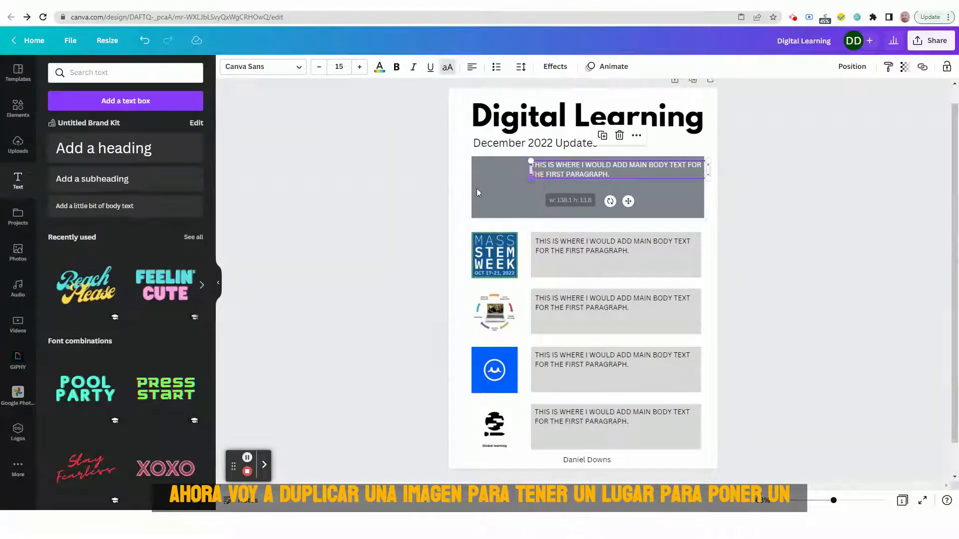
{"action": "left_click", "coordinate": [320, 193]}
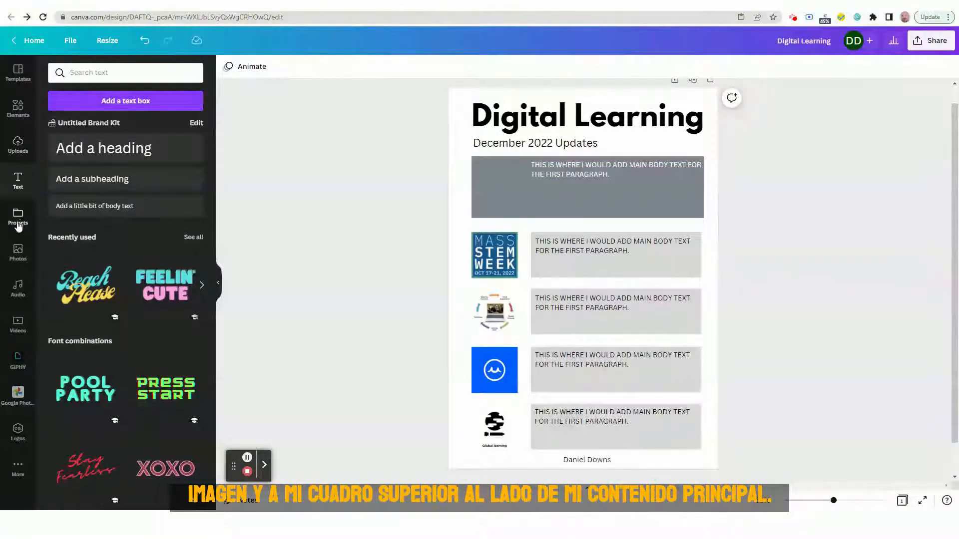
Step: Duplicate the laptop diagram and place the copy in the banner to the left of the paragraph
{"action": "left_click", "coordinate": [500, 316]}
{"action": "right_click", "coordinate": [500, 316]}
{"action": "left_click", "coordinate": [507, 318]}
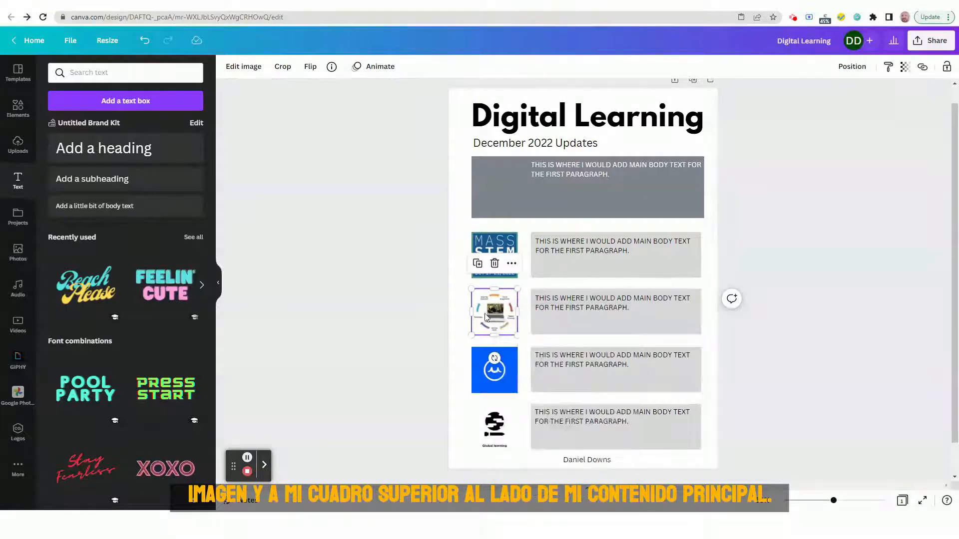
{"action": "left_click", "coordinate": [509, 269]}
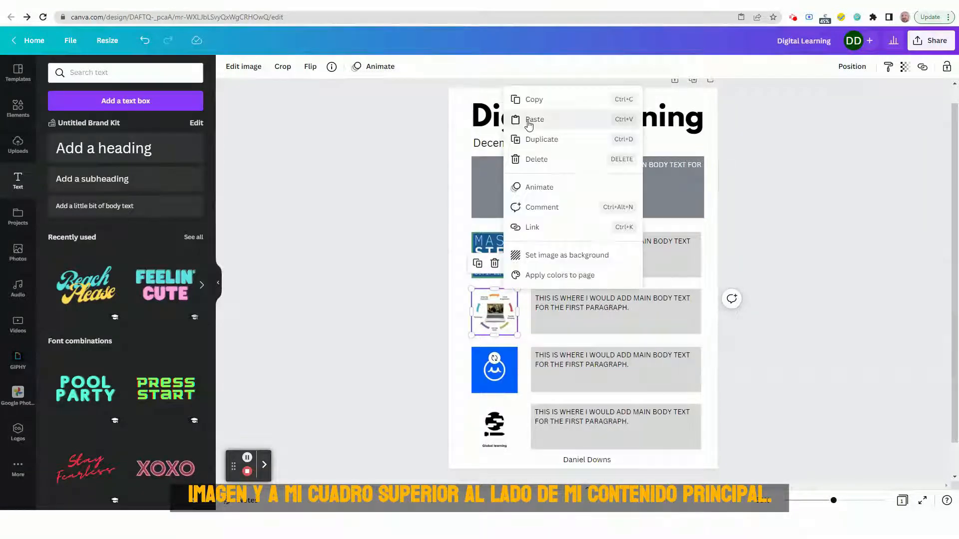
{"action": "left_click", "coordinate": [539, 145]}
{"action": "left_click_drag", "start_coordinate": [492, 314], "coordinate": [492, 185]}
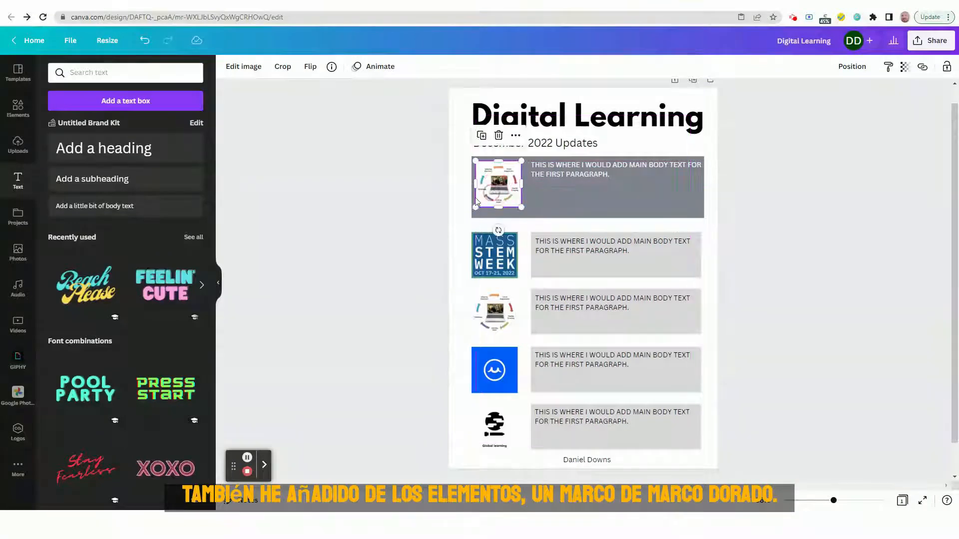
{"action": "left_click", "coordinate": [400, 208]}
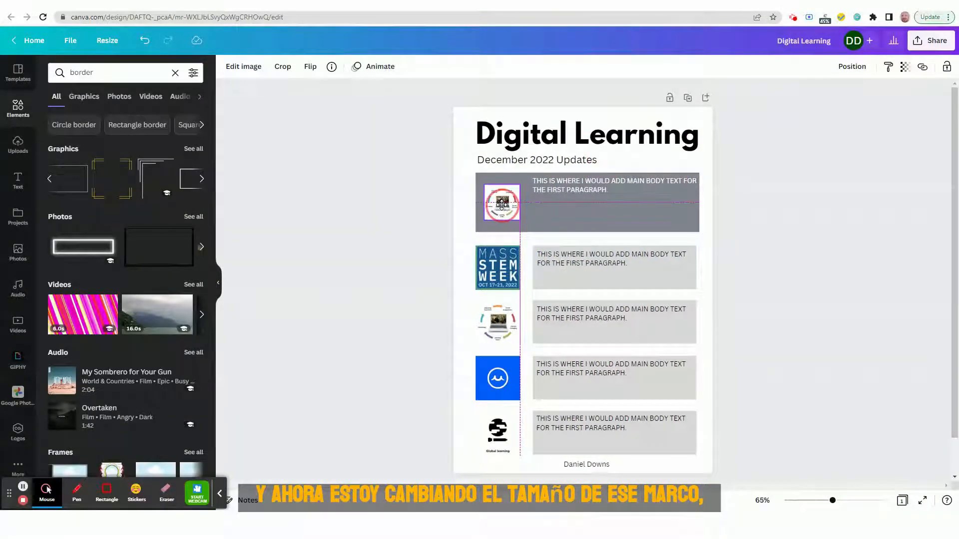
Step: Reposition the banner's laptop diagram, then add the gold corner border graphic and shrink it to surround the diagram
{"action": "left_click_drag", "start_coordinate": [497, 202], "coordinate": [502, 206]}
{"action": "left_click_drag", "start_coordinate": [108, 188], "coordinate": [517, 214]}
{"action": "left_click_drag", "start_coordinate": [579, 280], "coordinate": [530, 228]}
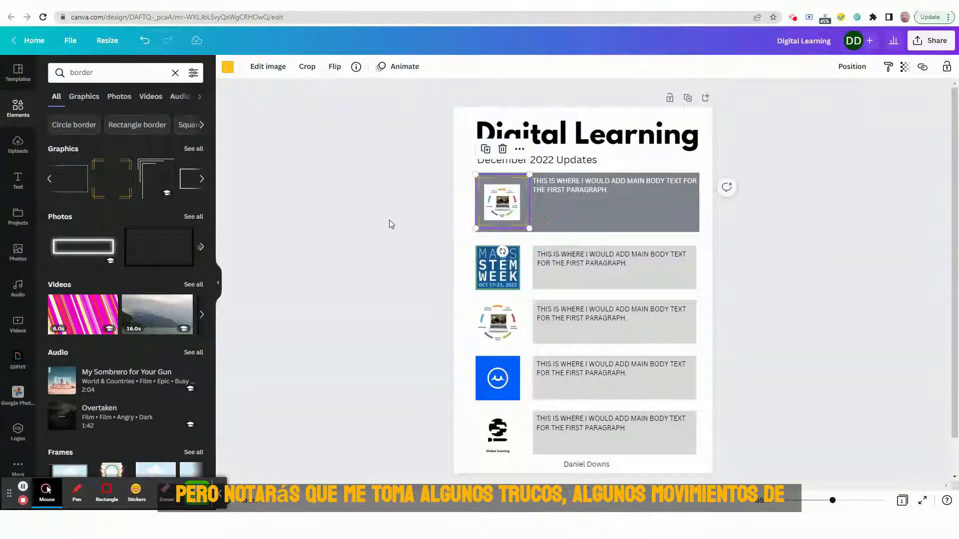
{"action": "left_click", "coordinate": [390, 221]}
Step: Fine-tune the gold border's size and position to center it around the banner's laptop diagram
{"action": "left_click", "coordinate": [527, 178]}
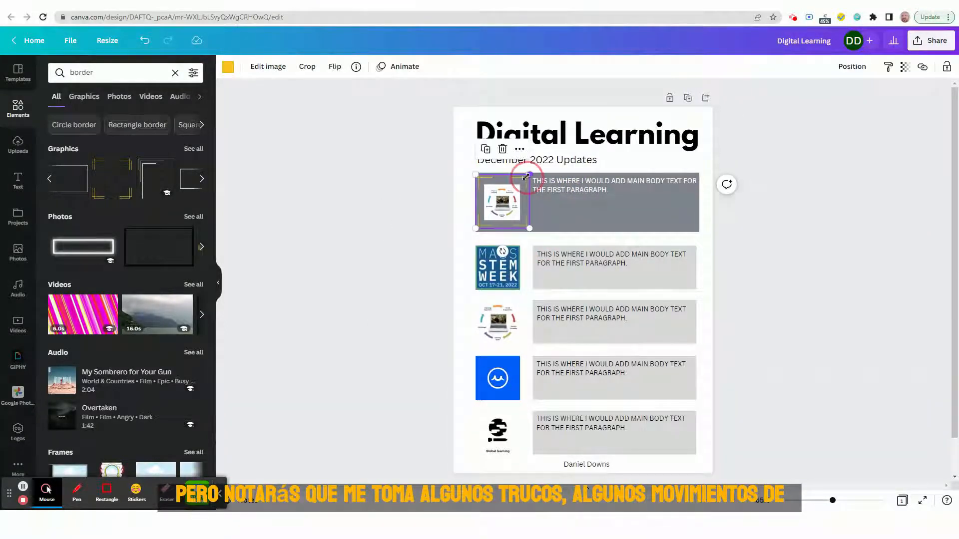
{"action": "left_click_drag", "start_coordinate": [528, 175], "coordinate": [528, 184]}
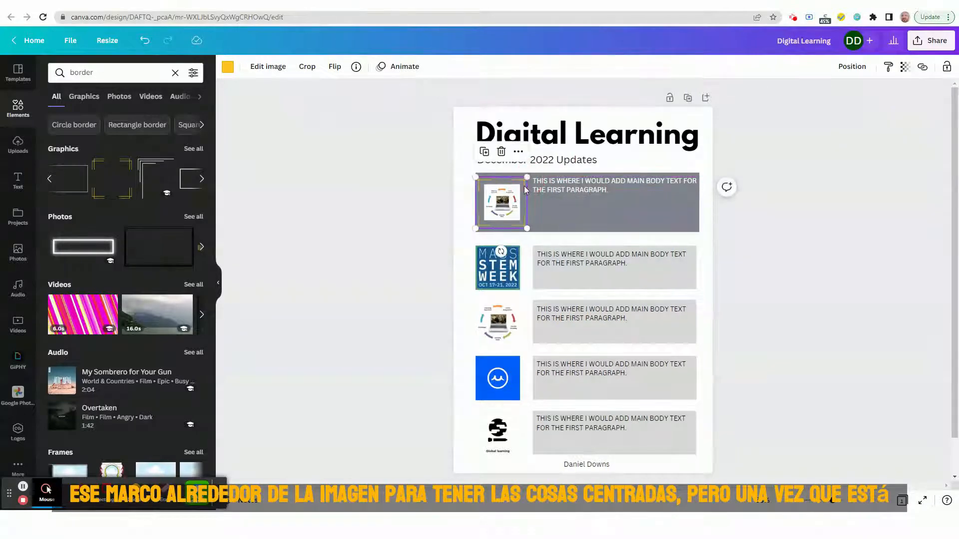
{"action": "key", "text": "Escape"}
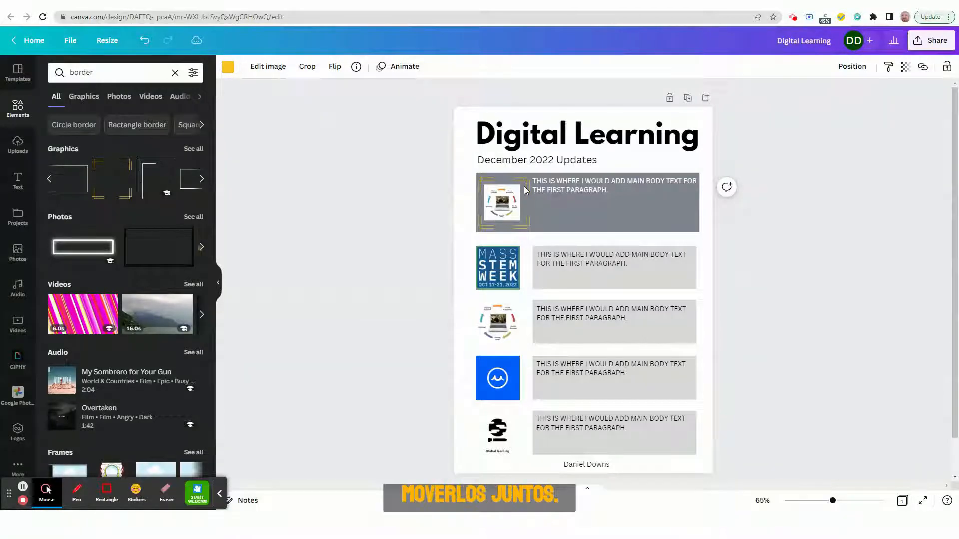
{"action": "left_click", "coordinate": [523, 185]}
{"action": "left_click", "coordinate": [417, 206]}
{"action": "left_click_drag", "start_coordinate": [504, 205], "coordinate": [501, 206]}
{"action": "left_click", "coordinate": [383, 215]}
{"action": "left_click", "coordinate": [503, 205]}
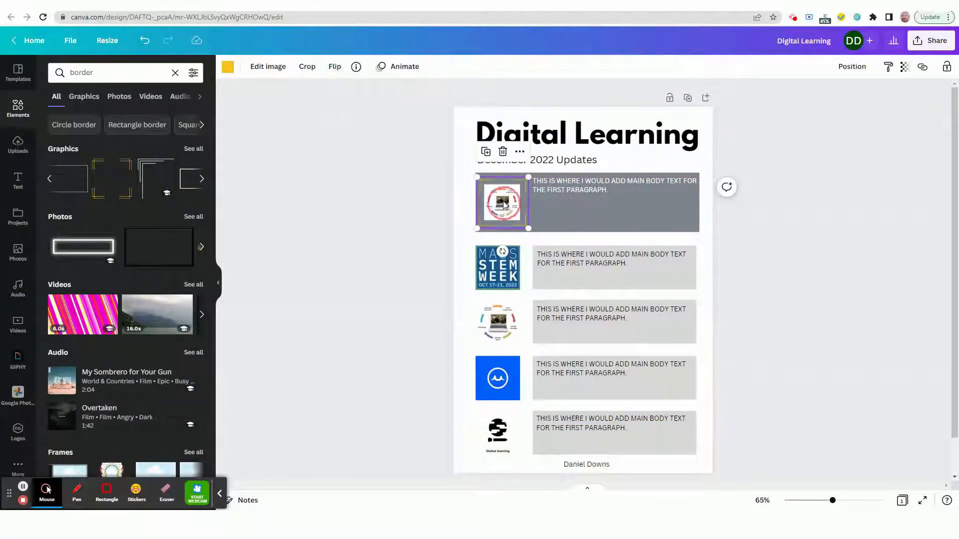
{"action": "left_click", "coordinate": [432, 248]}
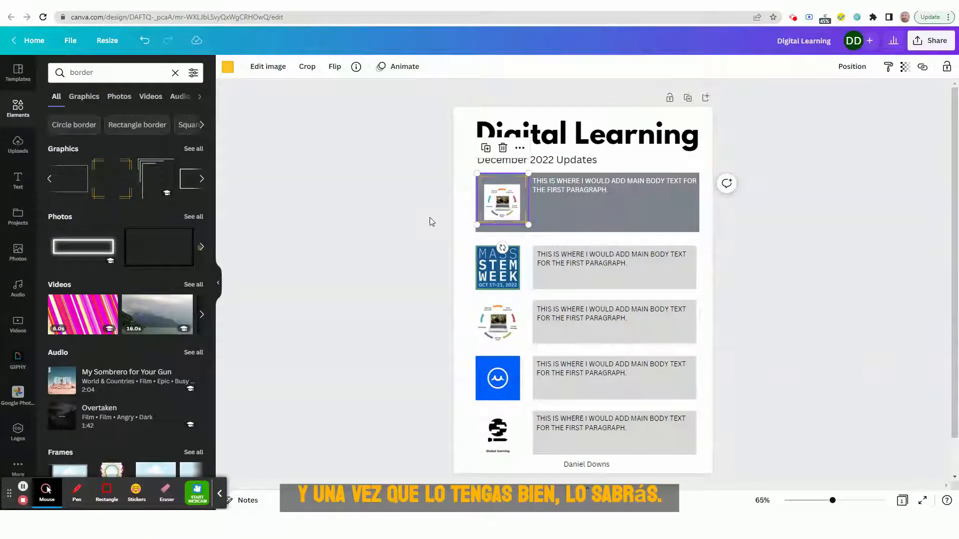
Step: Move the gold border aside, enlarge the banner's laptop diagram slightly, and fit the border back around it
{"action": "left_click_drag", "start_coordinate": [518, 220], "coordinate": [624, 222]}
{"action": "left_click", "coordinate": [494, 217]}
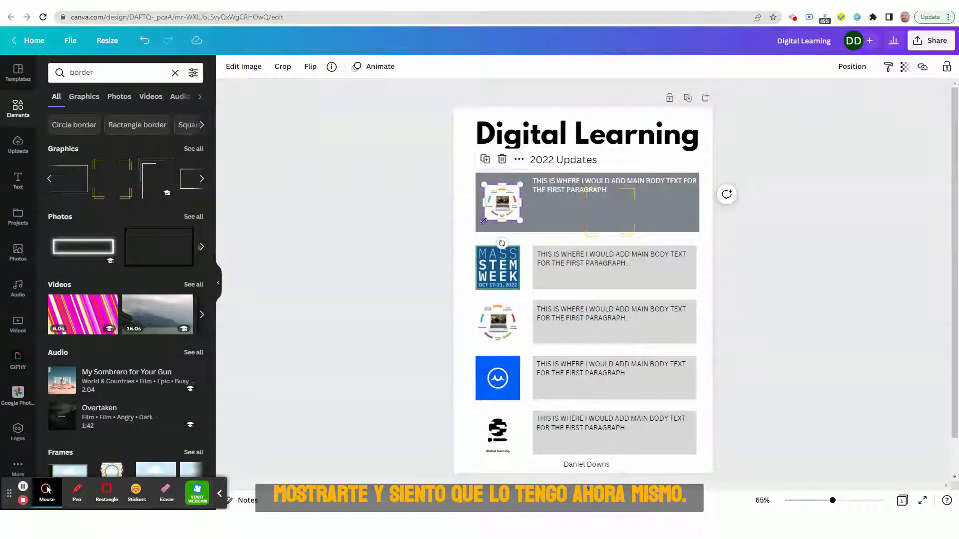
{"action": "left_click_drag", "start_coordinate": [483, 220], "coordinate": [501, 204]}
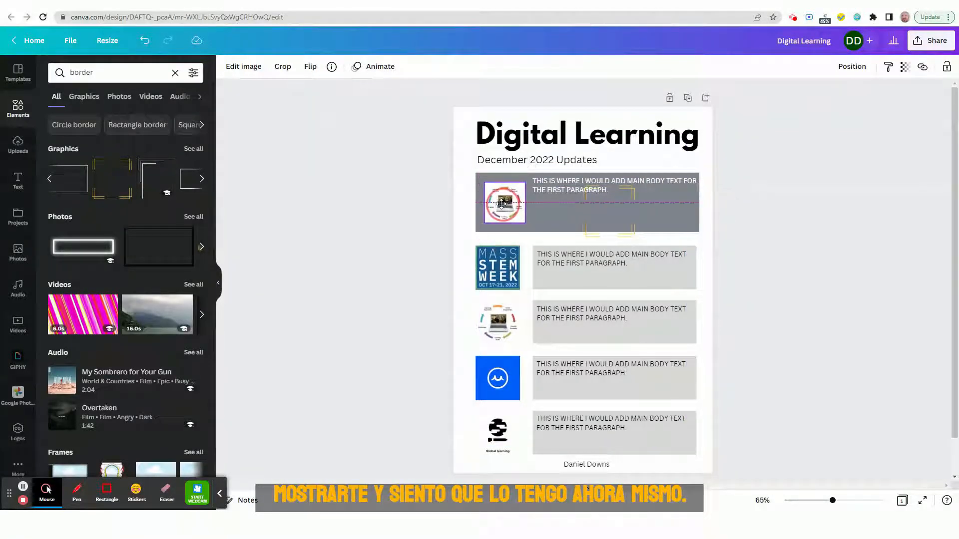
{"action": "left_click_drag", "start_coordinate": [605, 219], "coordinate": [533, 232]}
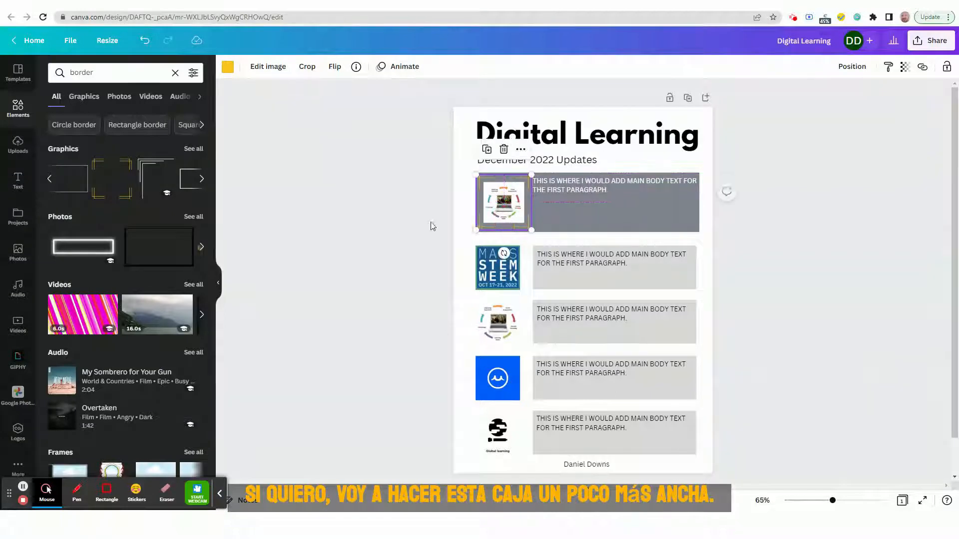
{"action": "left_click", "coordinate": [390, 221]}
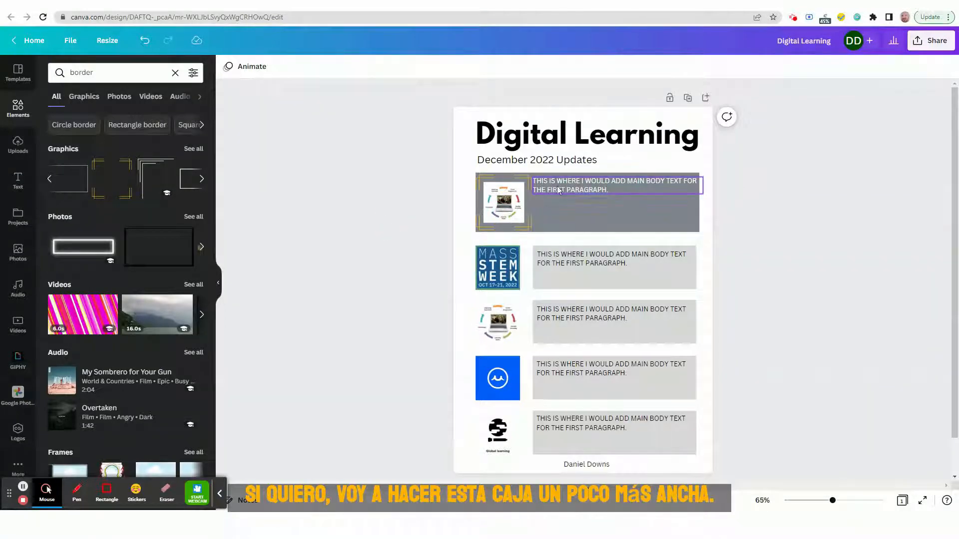
{"action": "left_click", "coordinate": [583, 210]}
{"action": "left_click", "coordinate": [280, 218]}
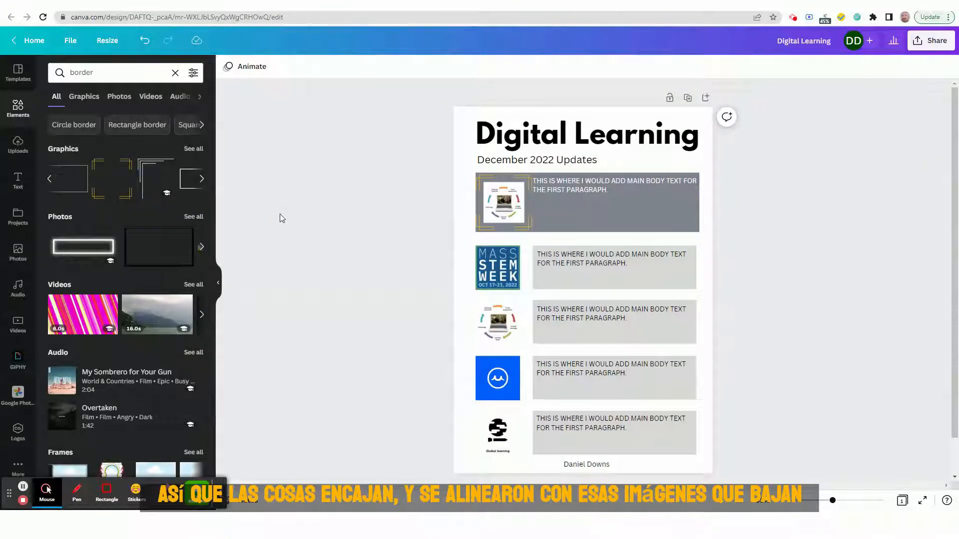
Step: Extend the dark banner rectangle slightly to the left, then shift its paragraph right and narrow the text box to fit inside the banner
{"action": "left_click", "coordinate": [645, 227]}
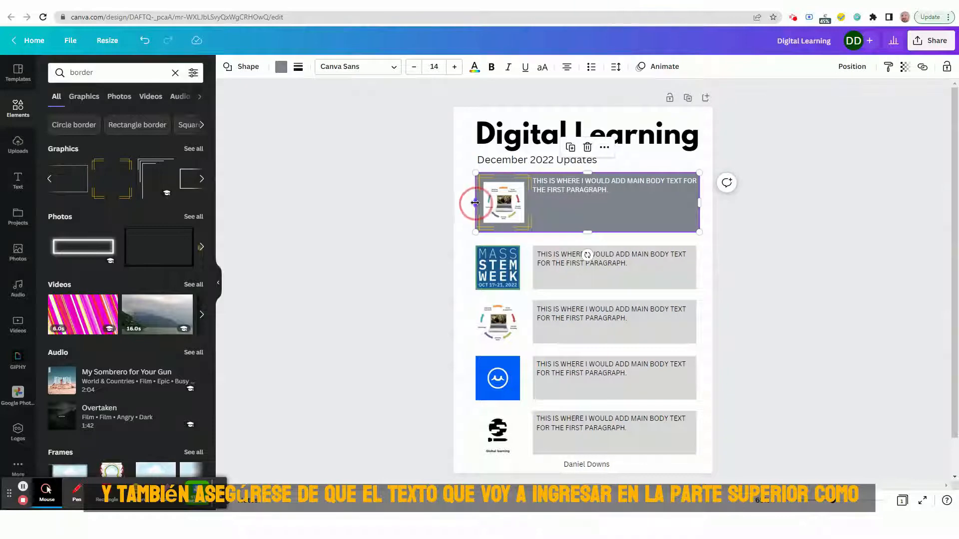
{"action": "left_click_drag", "start_coordinate": [475, 203], "coordinate": [472, 204]}
{"action": "left_click", "coordinate": [404, 237]}
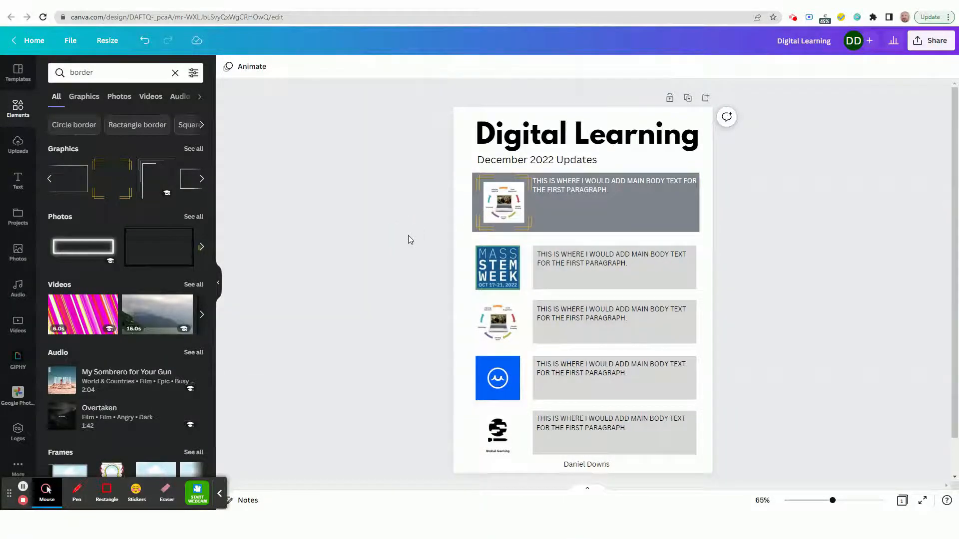
{"action": "left_click_drag", "start_coordinate": [573, 194], "coordinate": [577, 194]}
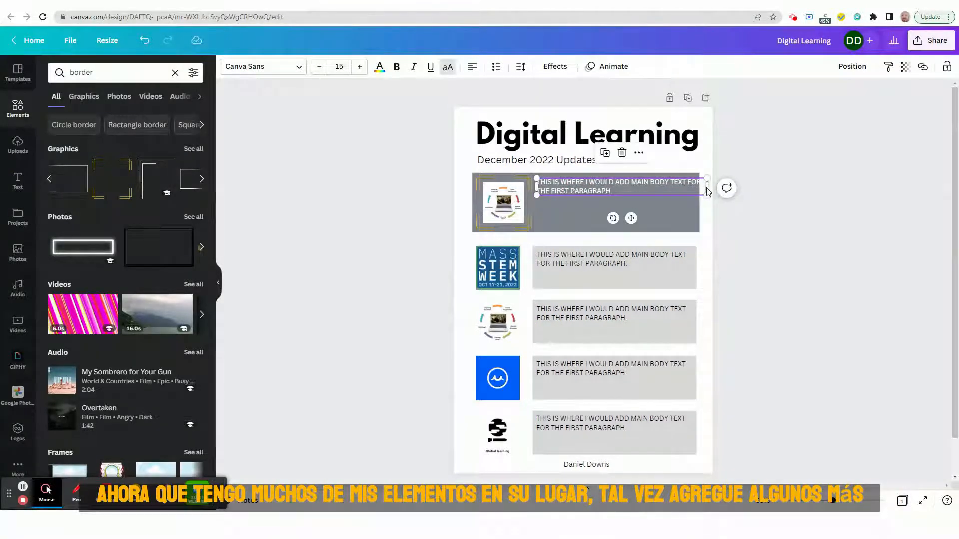
{"action": "left_click_drag", "start_coordinate": [709, 188], "coordinate": [699, 188]}
{"action": "left_click", "coordinate": [359, 212]}
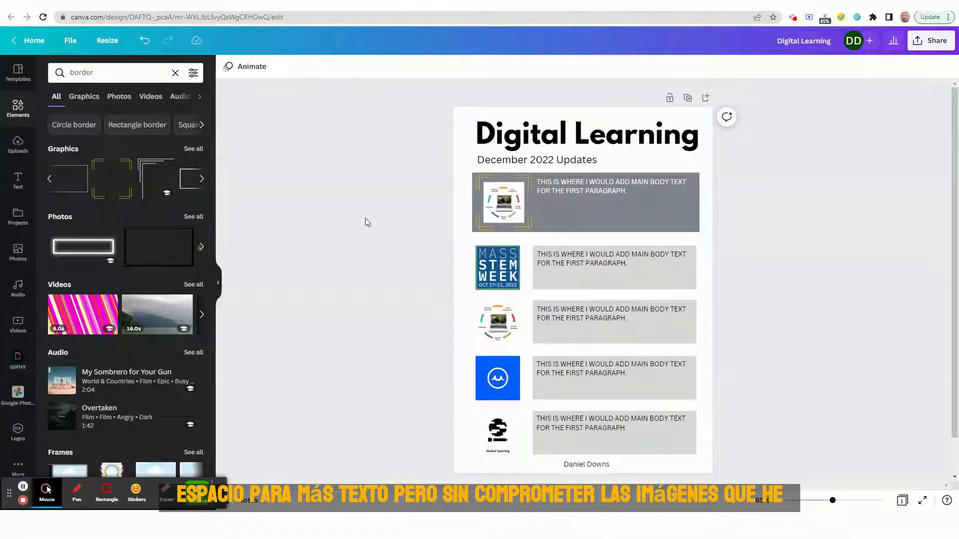
Step: Widen the four light grey text rectangles leftward so their edges sit closer to the row images
{"action": "left_click", "coordinate": [601, 271]}
{"action": "left_click_drag", "start_coordinate": [531, 269], "coordinate": [524, 271]}
{"action": "left_click", "coordinate": [545, 344]}
{"action": "left_click_drag", "start_coordinate": [532, 324], "coordinate": [524, 326]}
{"action": "left_click", "coordinate": [543, 389]}
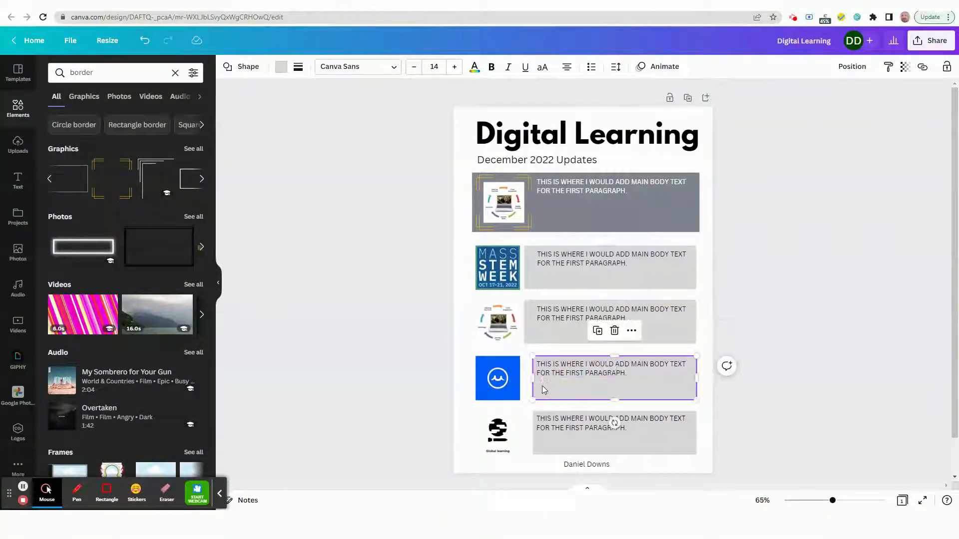
{"action": "left_click_drag", "start_coordinate": [532, 380], "coordinate": [524, 379]}
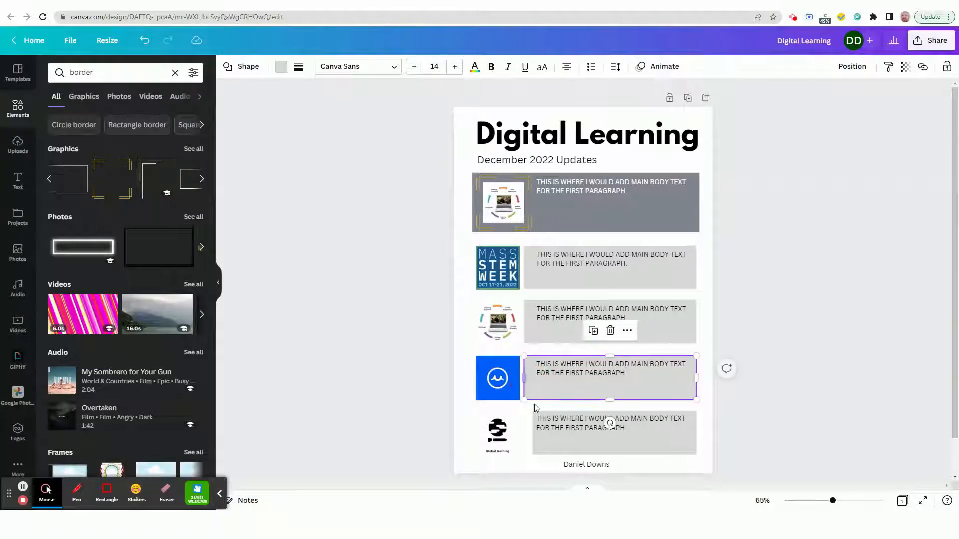
{"action": "left_click", "coordinate": [538, 449]}
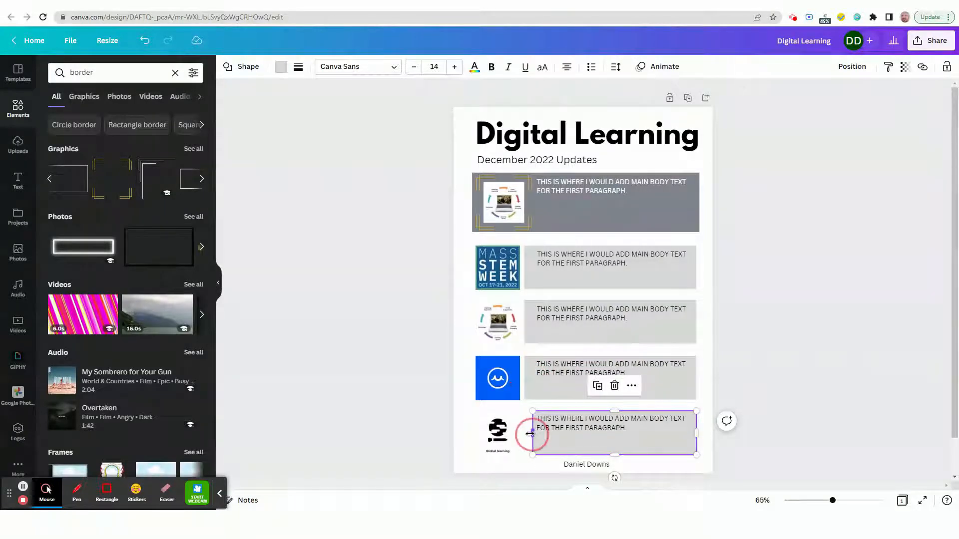
{"action": "left_click_drag", "start_coordinate": [530, 434], "coordinate": [525, 435]}
{"action": "left_click", "coordinate": [413, 409]}
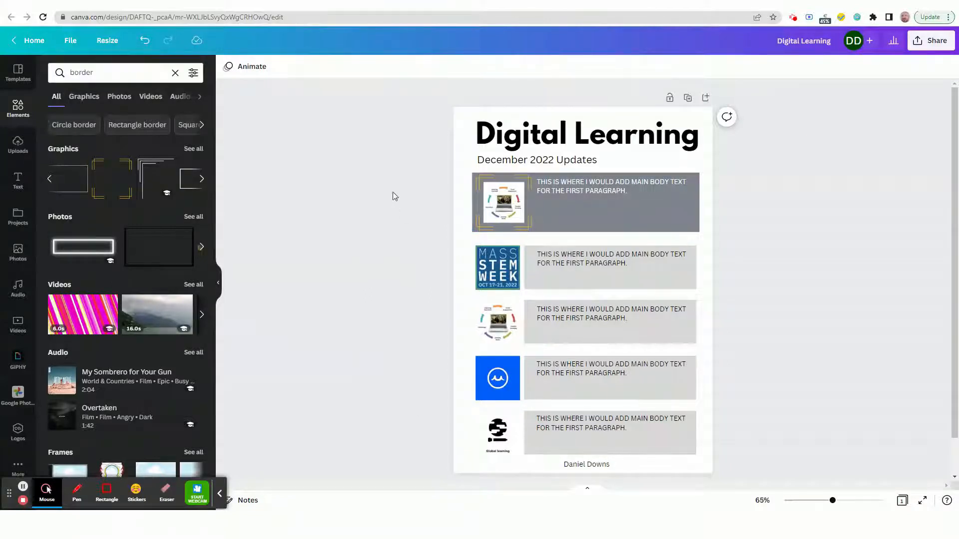
Step: Move the banner rectangle, laptop diagram and gold border together slightly left and down to line up with the grey rectangles
{"action": "left_click_drag", "start_coordinate": [392, 195], "coordinate": [508, 204]}
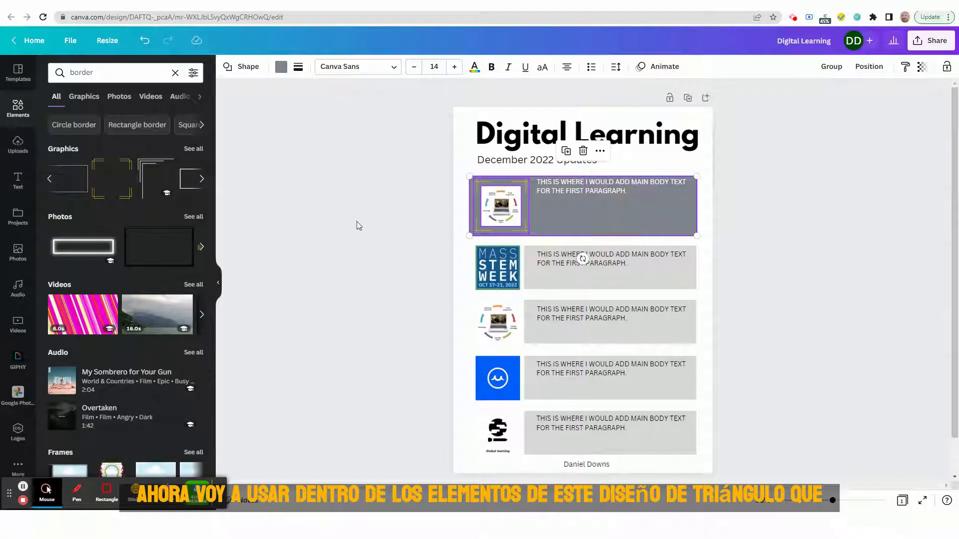
{"action": "left_click", "coordinate": [358, 223]}
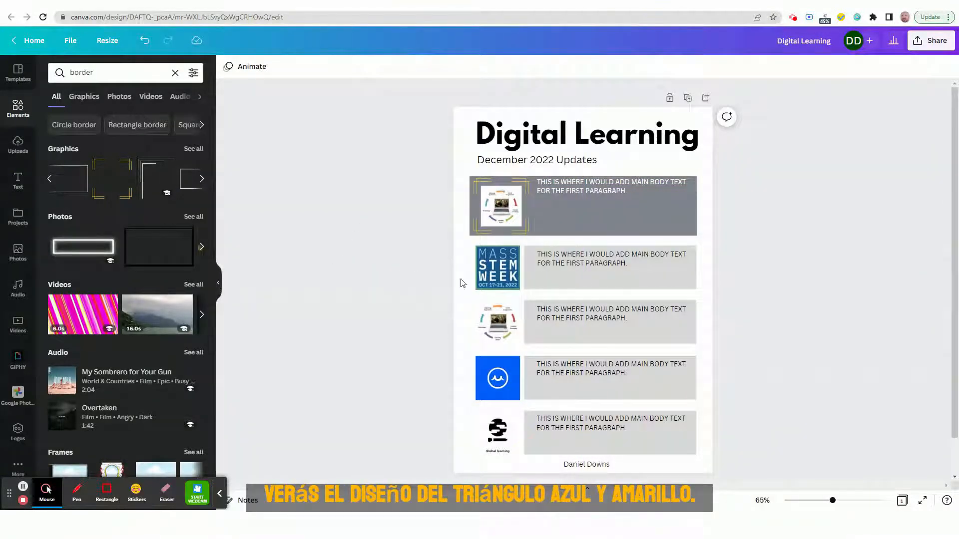
Step: Shrink the four row images so each leaves room for an accent at its upper-left corner
{"action": "left_click", "coordinate": [496, 278]}
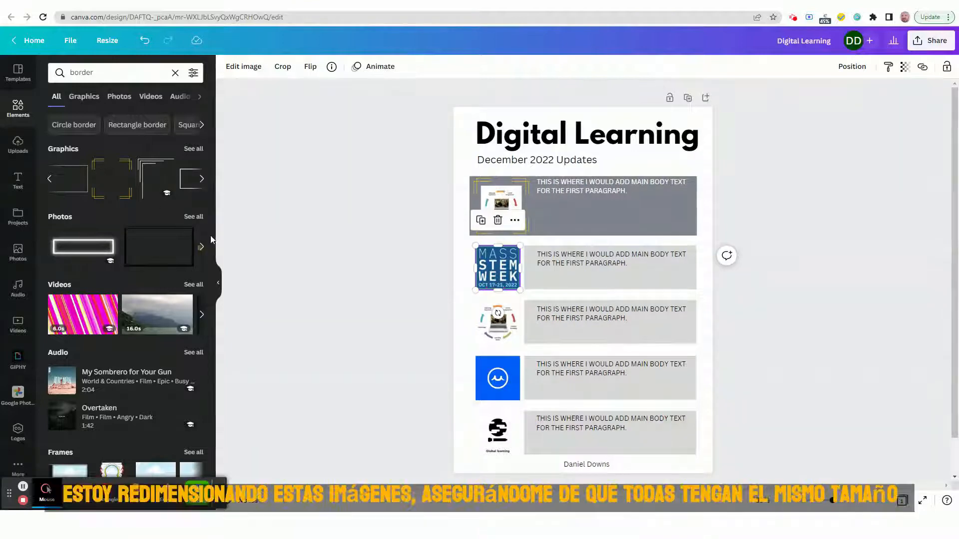
{"action": "left_click", "coordinate": [203, 182]}
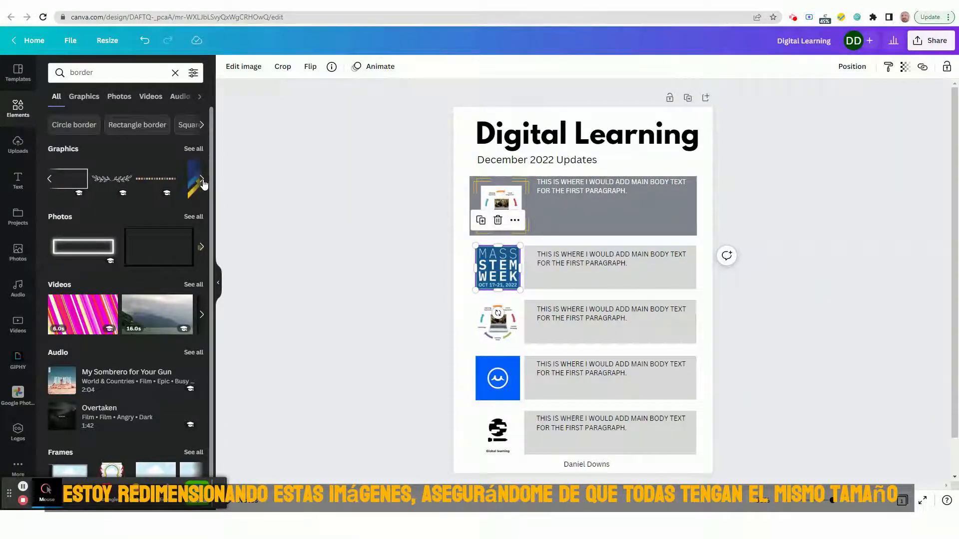
{"action": "left_click", "coordinate": [203, 179]}
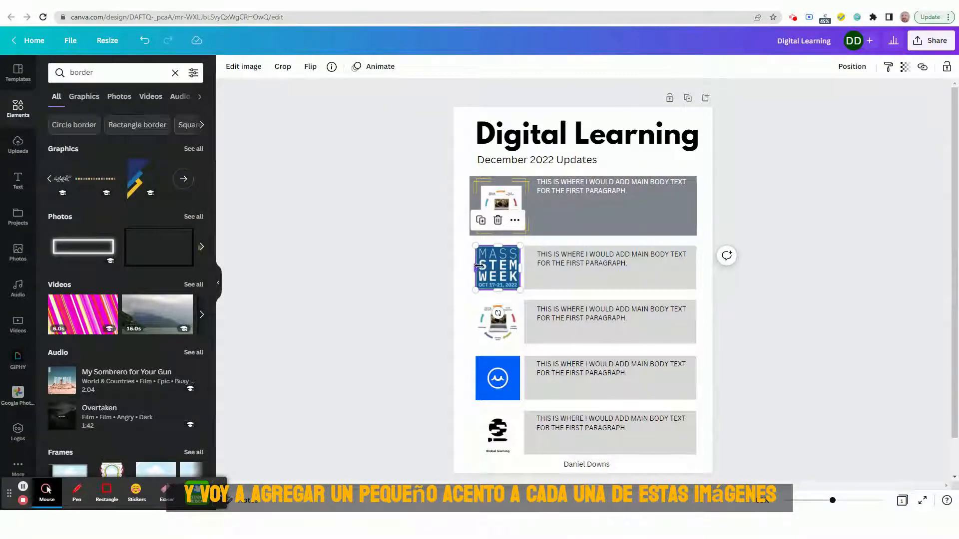
{"action": "left_click_drag", "start_coordinate": [521, 246], "coordinate": [485, 310]}
{"action": "left_click", "coordinate": [493, 331]}
{"action": "left_click", "coordinate": [491, 398]}
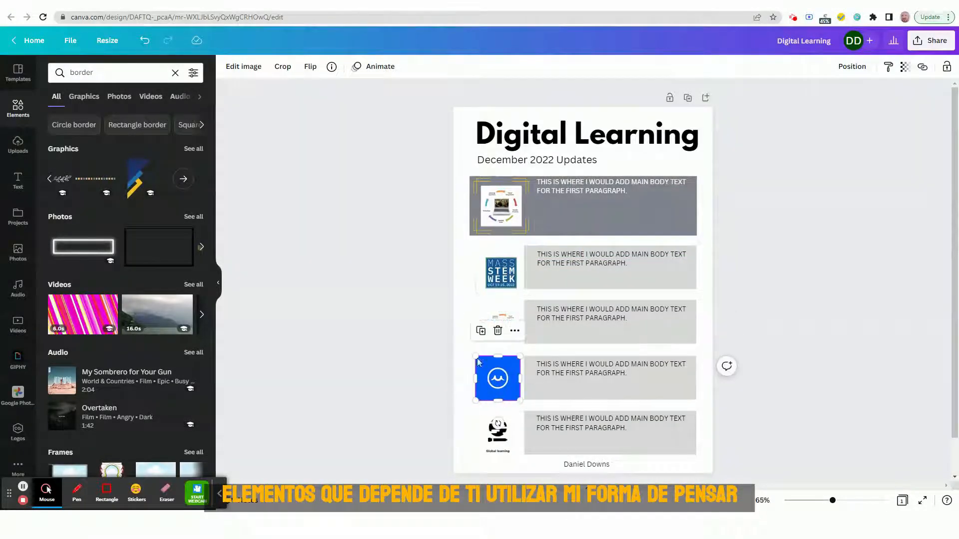
{"action": "left_click_drag", "start_coordinate": [476, 356], "coordinate": [488, 366]}
{"action": "left_click", "coordinate": [492, 425]}
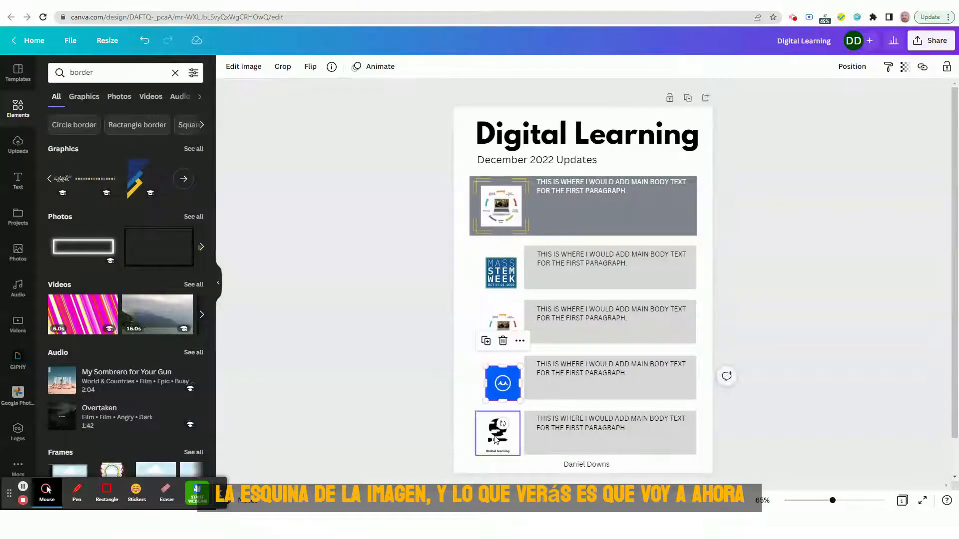
{"action": "mouse_move", "coordinate": [476, 412]}
{"action": "left_mouse_down"}
{"action": "mouse_move", "coordinate": [497, 436]}
{"action": "mouse_move", "coordinate": [485, 421]}
{"action": "left_mouse_up"}
{"action": "left_click", "coordinate": [384, 397]}
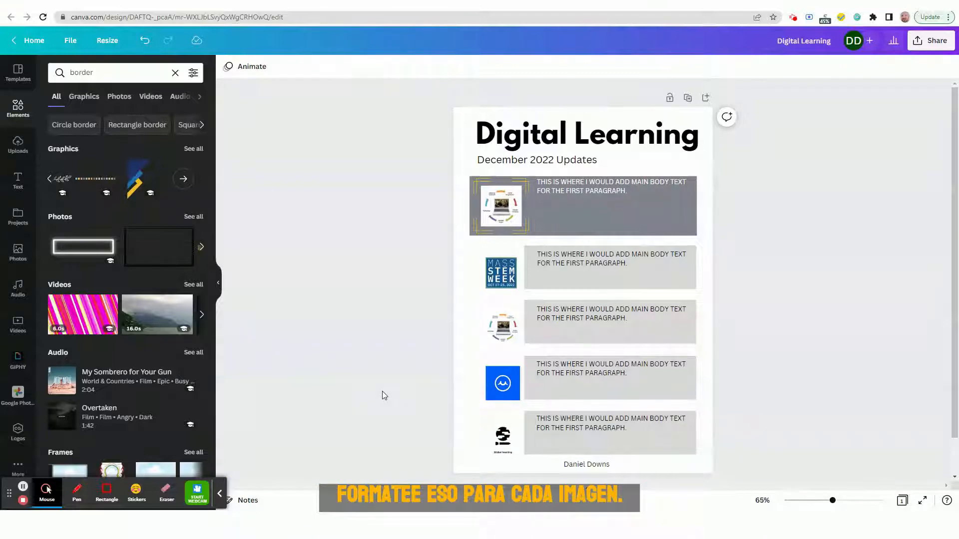
Step: Add the blue and yellow triangle graphic and shrink it onto the upper-left corner of the Mass STEM Week image
{"action": "left_click", "coordinate": [134, 181]}
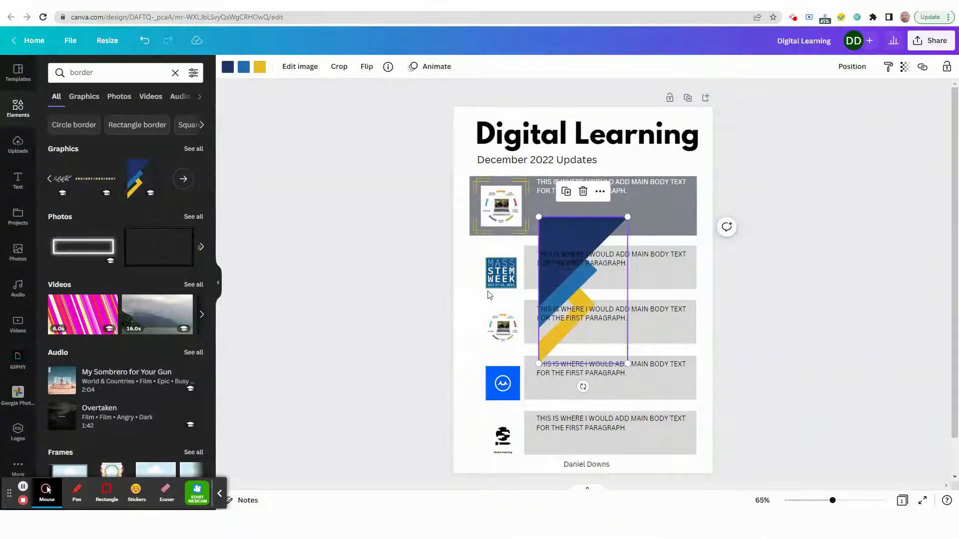
{"action": "left_click_drag", "start_coordinate": [627, 216], "coordinate": [478, 256]}
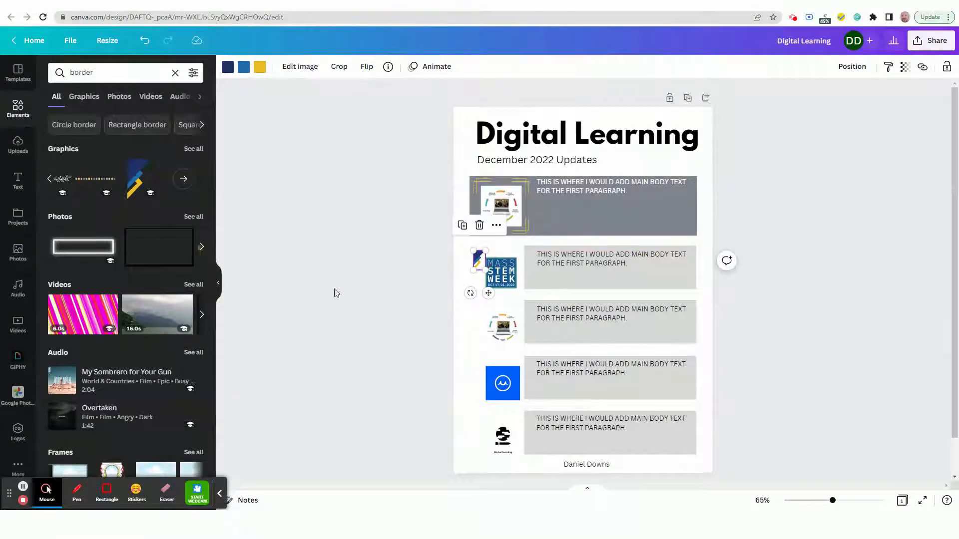
{"action": "left_click", "coordinate": [334, 293]}
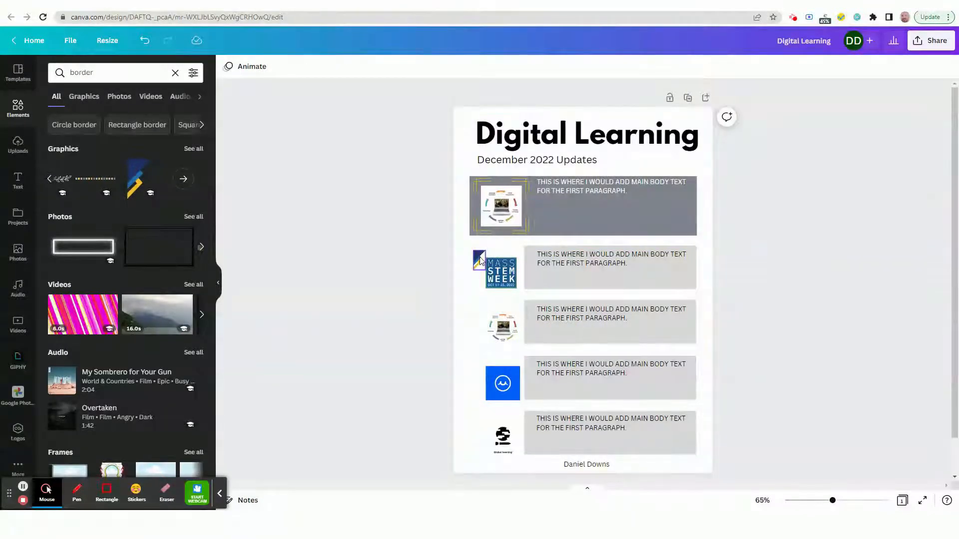
Step: Duplicate the triangle accent to the laptop diagram's upper-left corner in the second row and nudge the diagram left
{"action": "right_click", "coordinate": [480, 261]}
{"action": "left_click", "coordinate": [490, 312]}
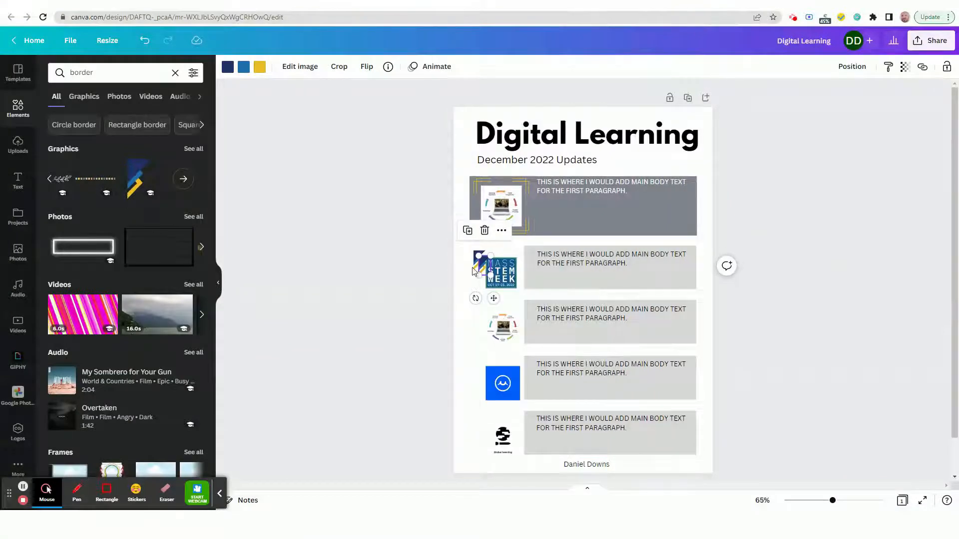
{"action": "left_click_drag", "start_coordinate": [483, 272], "coordinate": [500, 326]}
{"action": "left_click", "coordinate": [385, 317]}
{"action": "left_click", "coordinate": [376, 335]}
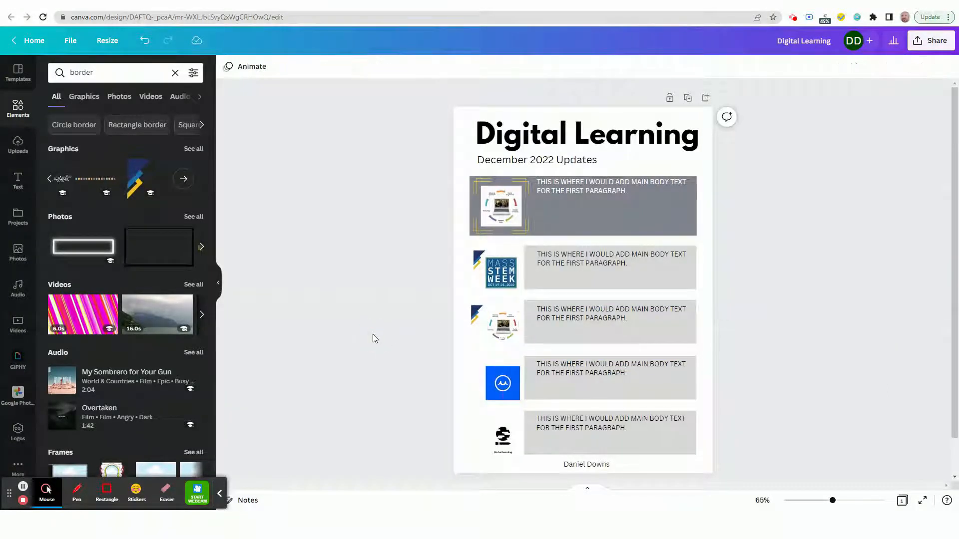
{"action": "left_click_drag", "start_coordinate": [506, 333], "coordinate": [507, 328]}
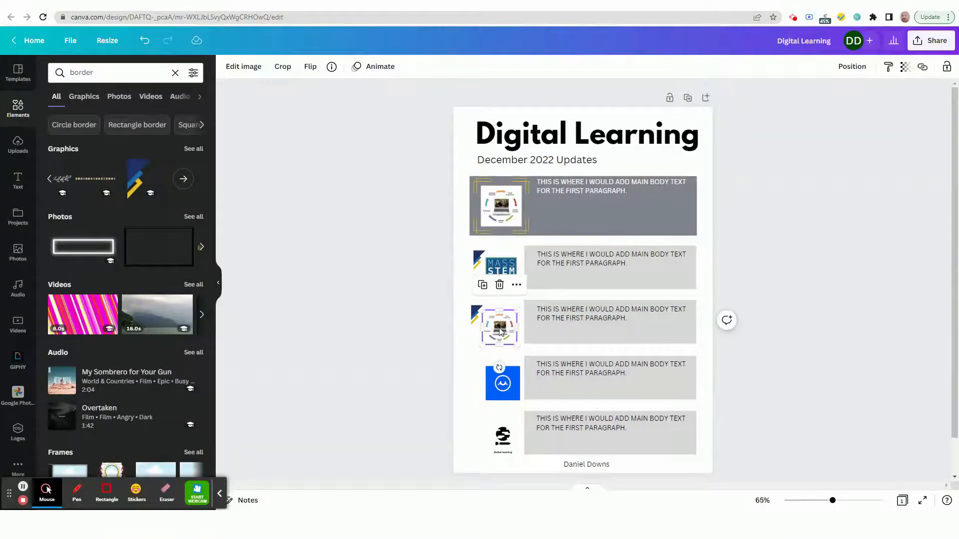
{"action": "left_click", "coordinate": [420, 331]}
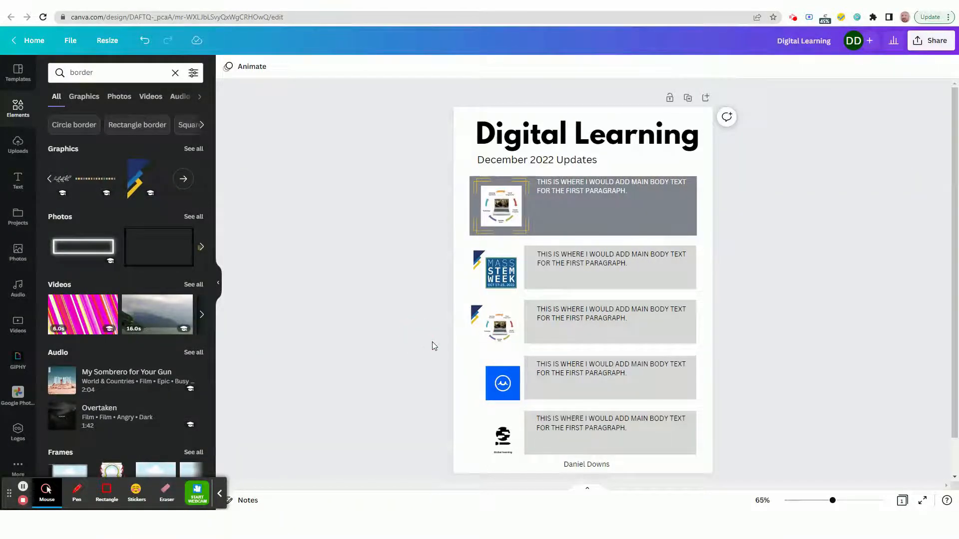
Step: Duplicate the triangle accent for the blue image and the Global learning logo, placing each copy at the image's upper-left corner
{"action": "left_click", "coordinate": [478, 320]}
{"action": "left_click", "coordinate": [493, 280]}
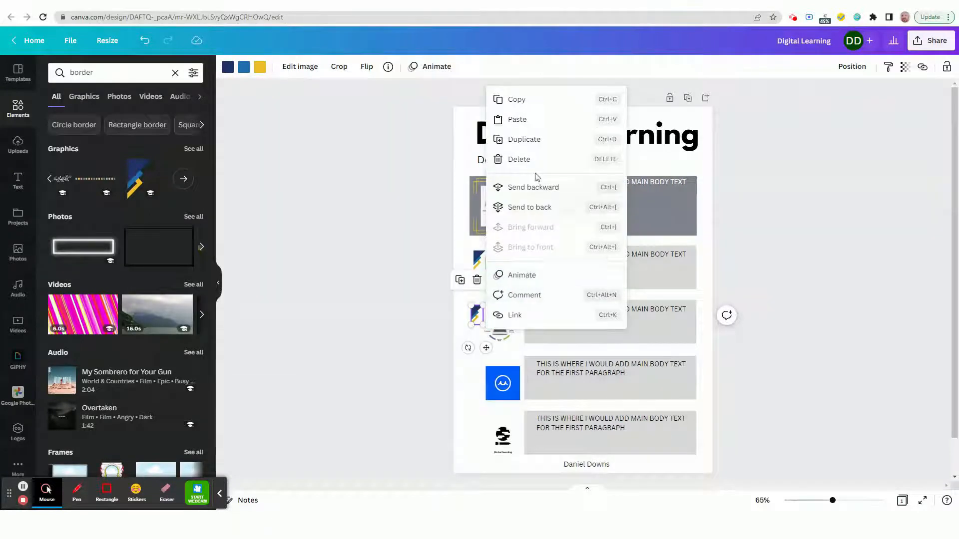
{"action": "left_click", "coordinate": [521, 137]}
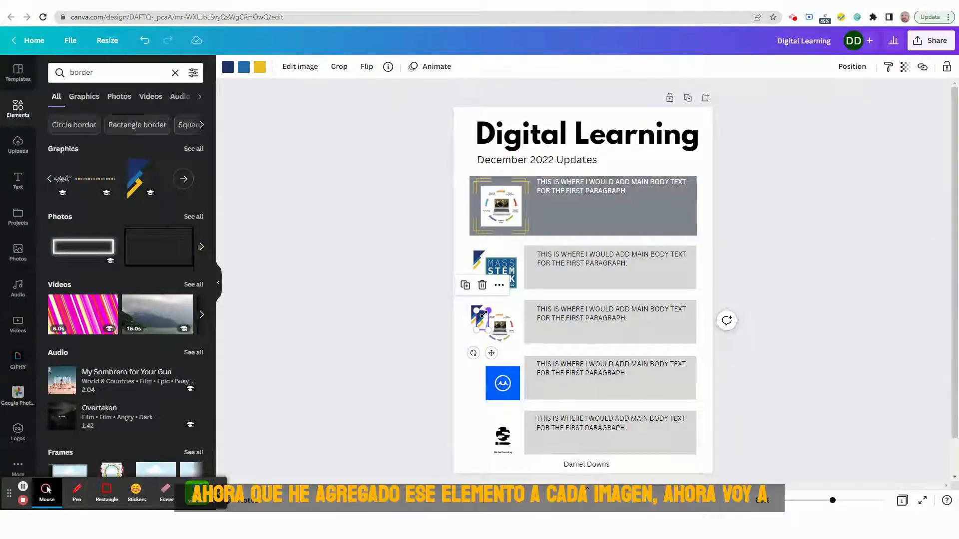
{"action": "left_click_drag", "start_coordinate": [483, 321], "coordinate": [476, 368]}
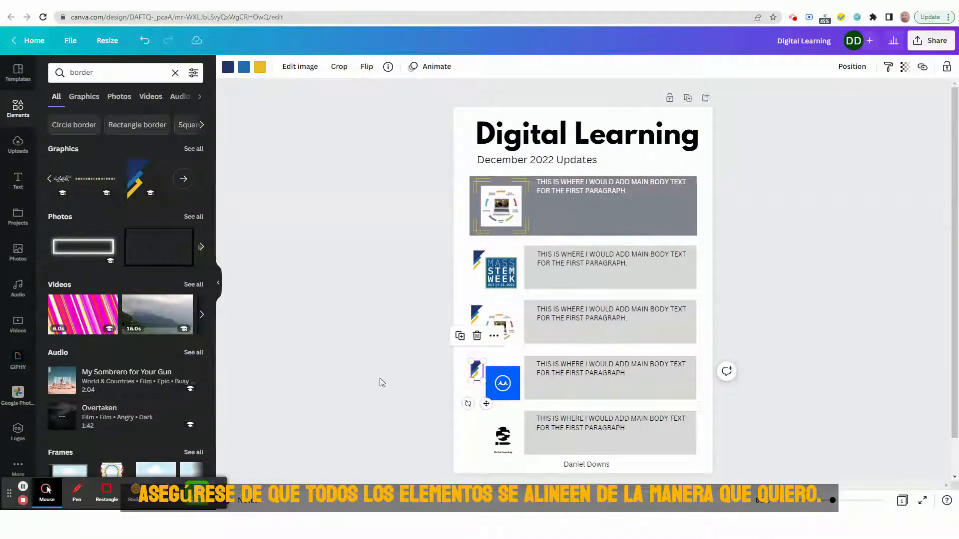
{"action": "left_click", "coordinate": [493, 336]}
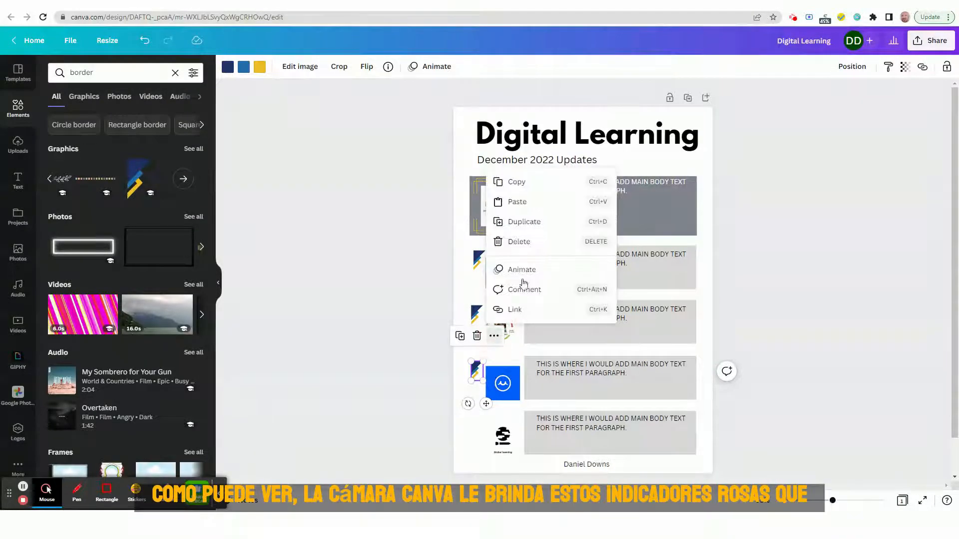
{"action": "left_click", "coordinate": [516, 226]}
{"action": "left_click", "coordinate": [394, 430]}
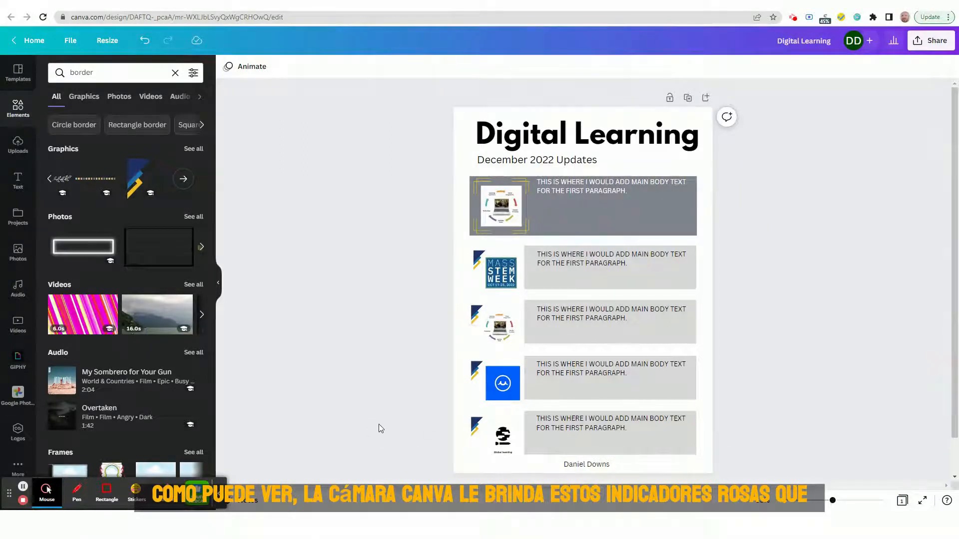
Step: Nudge the Global learning logo left and move the blue image up to align them with their rows
{"action": "left_click_drag", "start_coordinate": [503, 439], "coordinate": [500, 438]}
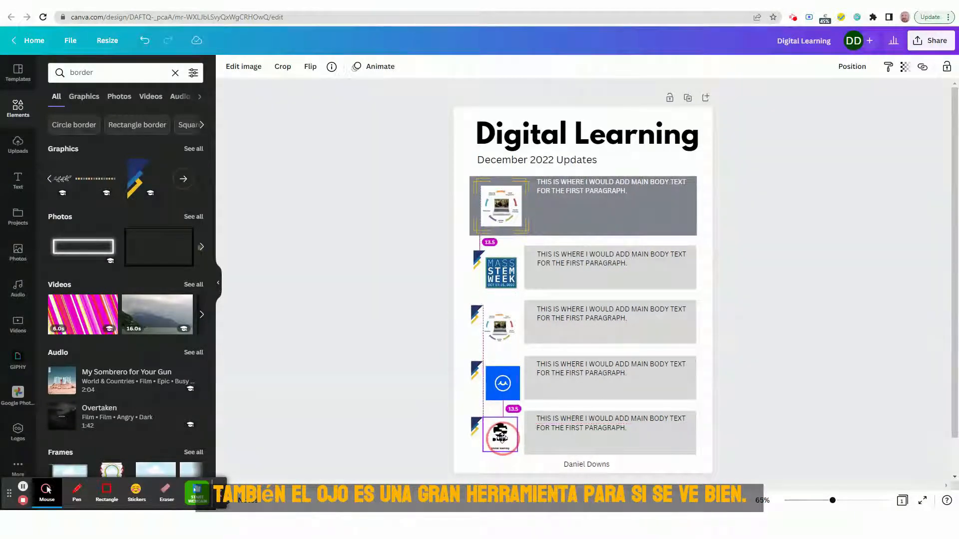
{"action": "left_click", "coordinate": [489, 407]}
{"action": "left_click_drag", "start_coordinate": [495, 389], "coordinate": [495, 384]}
{"action": "left_click", "coordinate": [371, 399]}
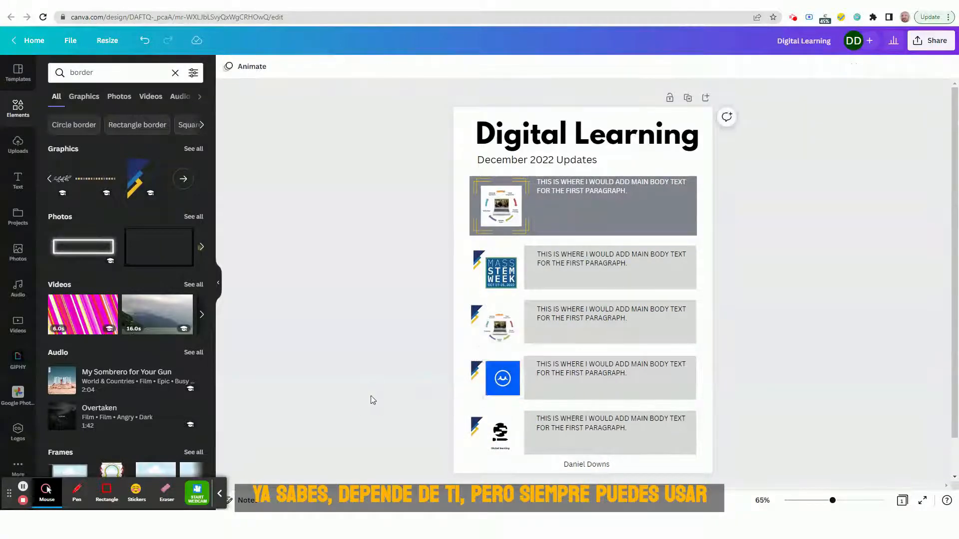
Step: Move the Mass STEM Week image, the second-row laptop diagram and their triangle accents up to align with the grey rectangles
{"action": "left_click_drag", "start_coordinate": [500, 332], "coordinate": [475, 258]}
{"action": "left_click", "coordinate": [405, 340]}
{"action": "left_click", "coordinate": [399, 346]}
{"action": "left_click", "coordinate": [401, 284]}
{"action": "left_click", "coordinate": [359, 295]}
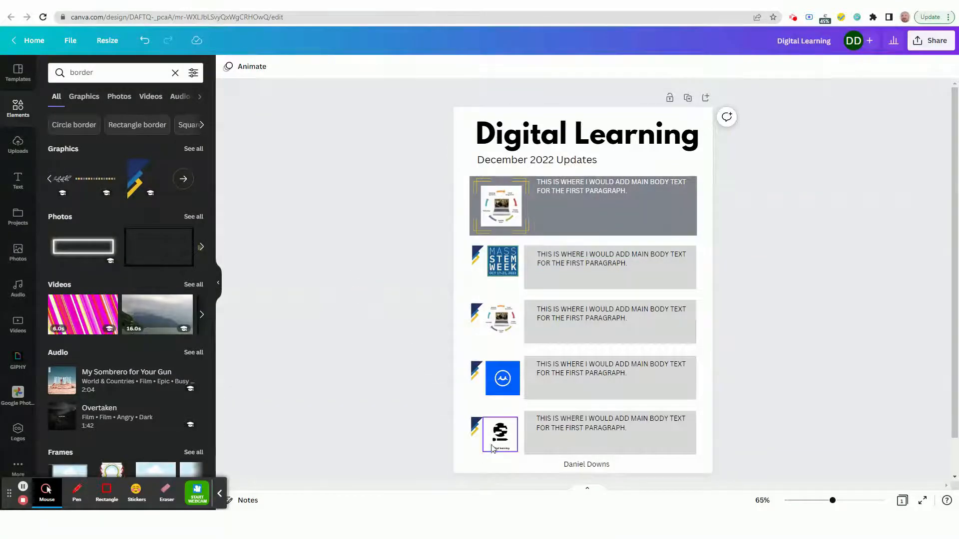
Step: Raise the Global learning logo and its accent to align with the grey rectangle, and shrink the blue image slightly
{"action": "left_click_drag", "start_coordinate": [502, 439], "coordinate": [475, 424]}
{"action": "left_click", "coordinate": [369, 431]}
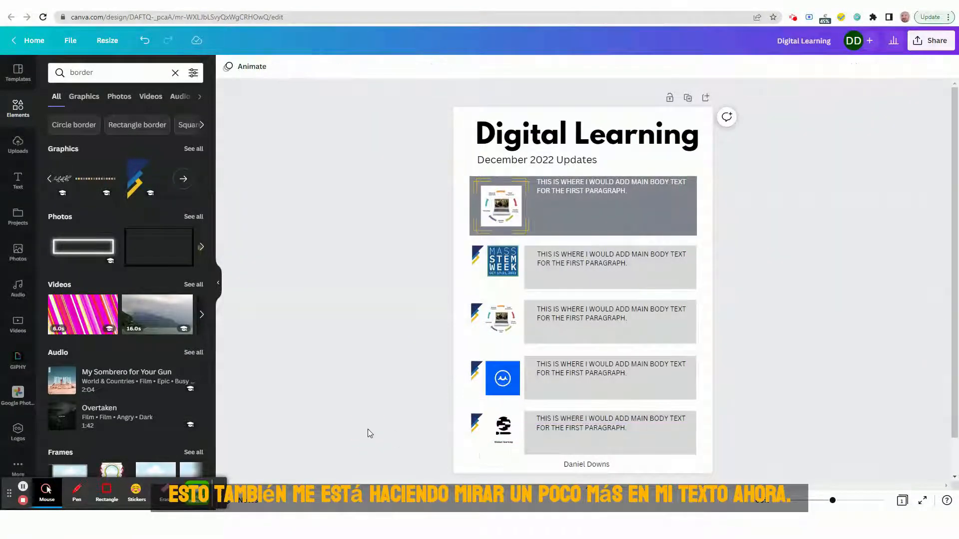
{"action": "left_click", "coordinate": [486, 362]}
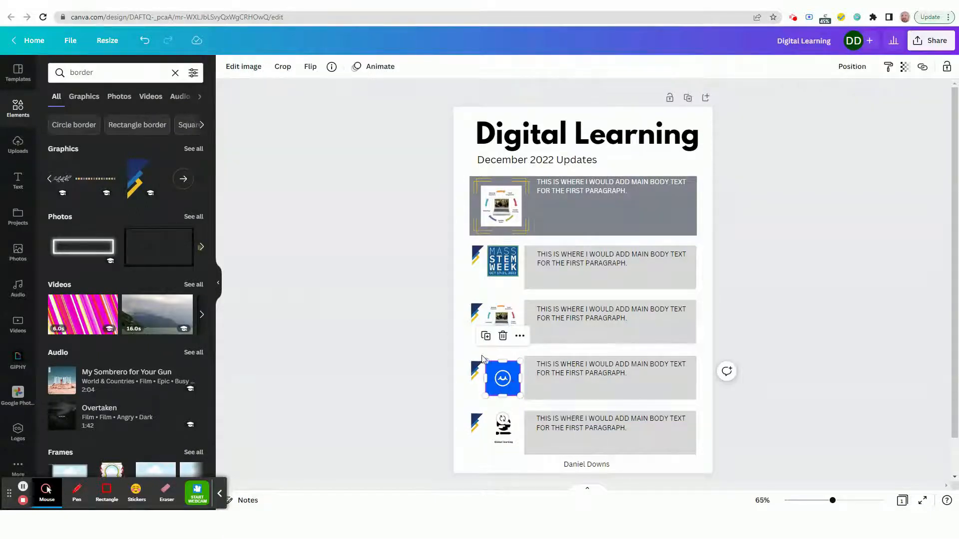
{"action": "left_click_drag", "start_coordinate": [483, 359], "coordinate": [487, 363]}
{"action": "left_click", "coordinate": [388, 359]}
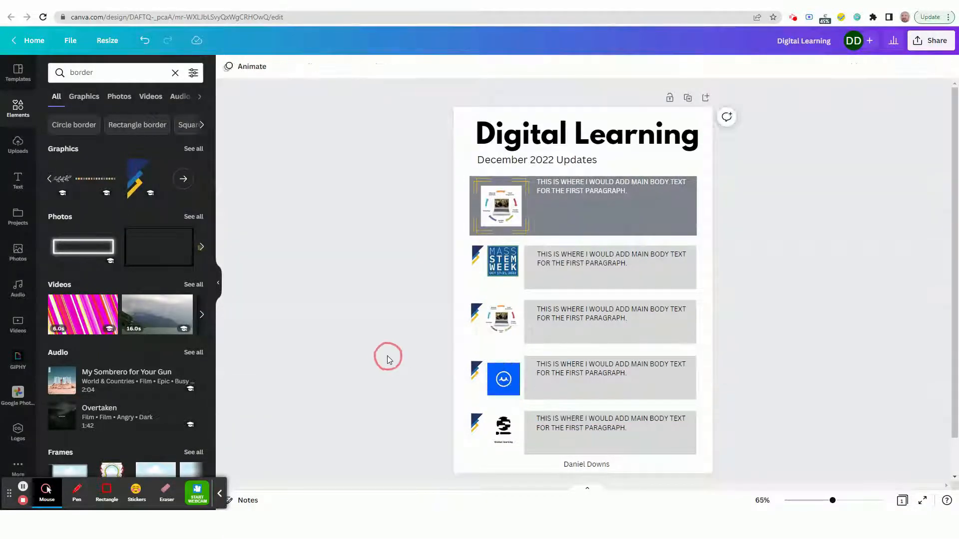
Step: Look through the border graphics for a frame that could suit the bottom grey rectangle
{"action": "left_click", "coordinate": [571, 449]}
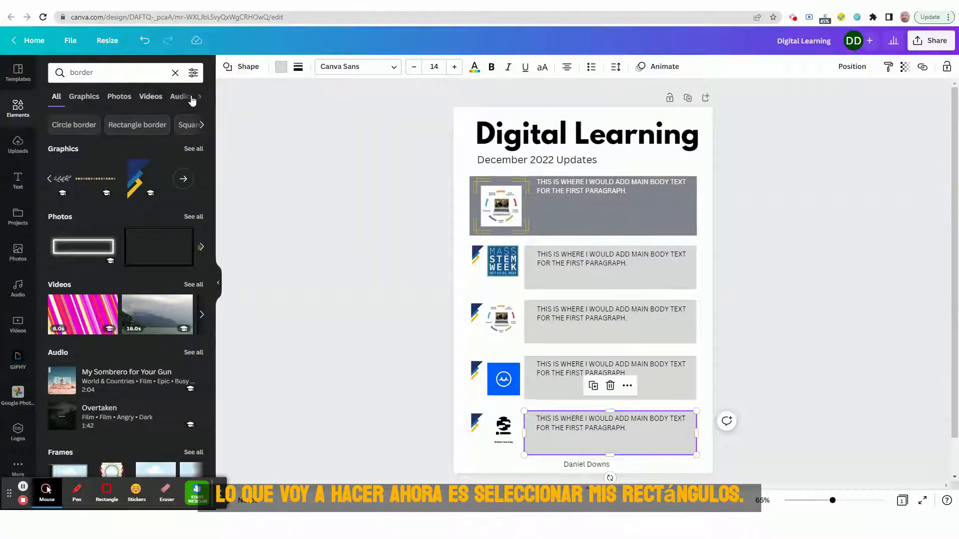
{"action": "left_click", "coordinate": [84, 97]}
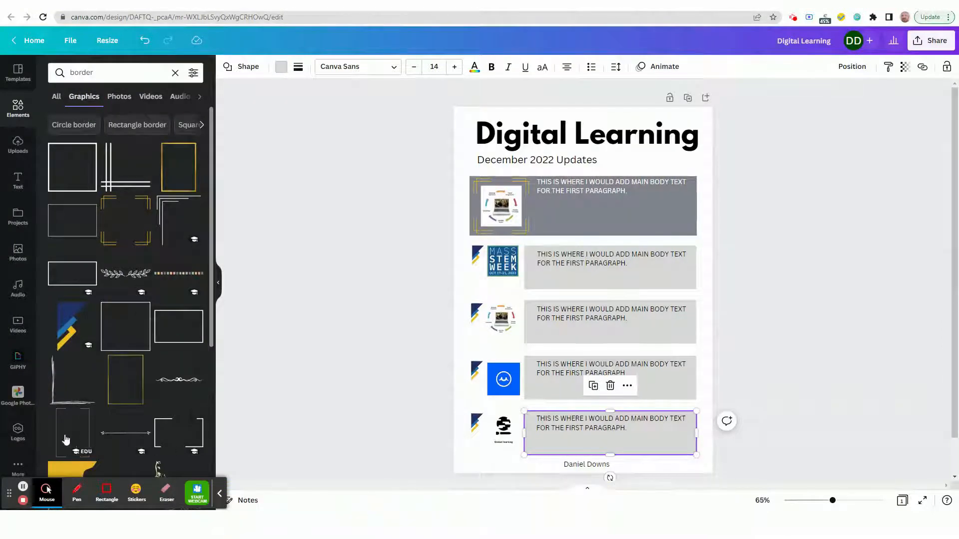
{"action": "right_click", "coordinate": [549, 446]}
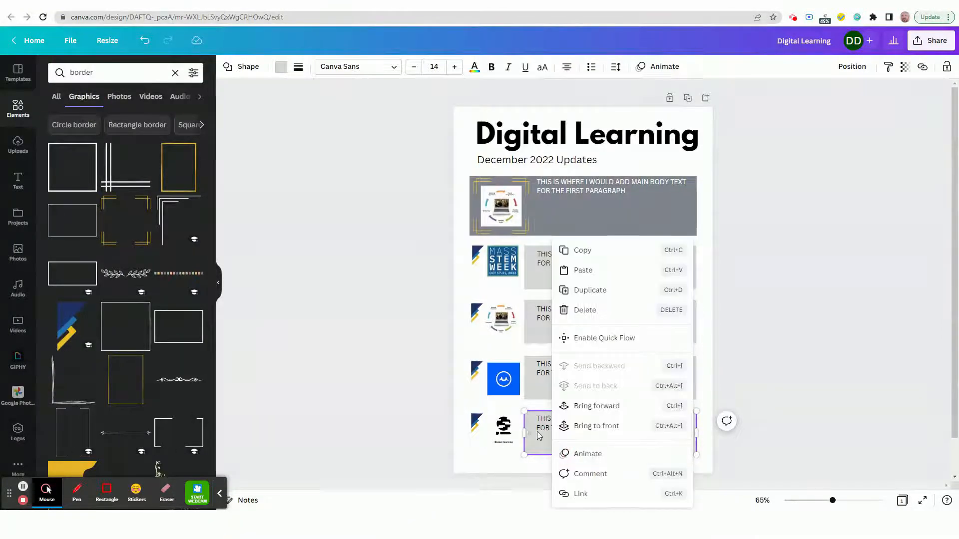
{"action": "left_click", "coordinate": [281, 388]}
{"action": "left_click", "coordinate": [607, 434]}
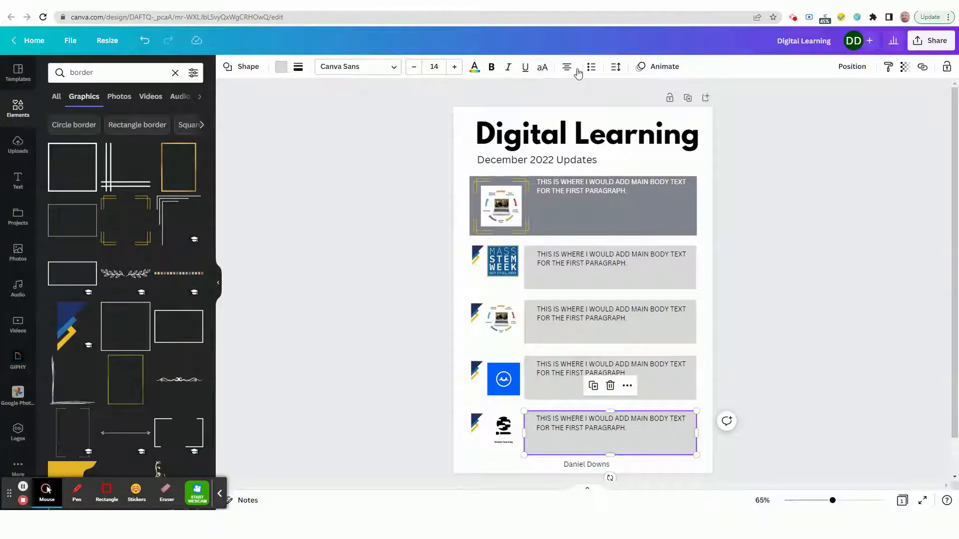
{"action": "scroll", "coordinate": [185, 393], "scroll_direction": "down", "scroll_amount": 6}
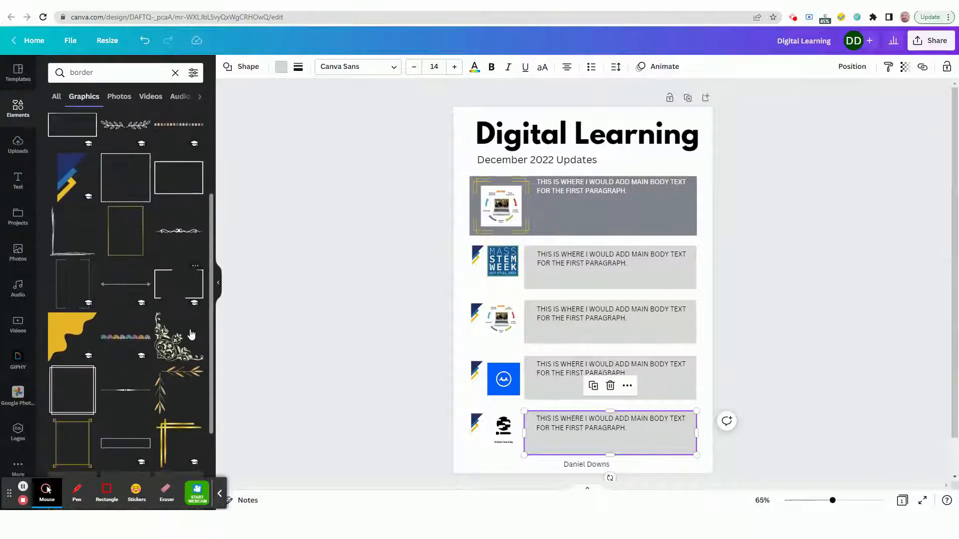
{"action": "scroll", "coordinate": [187, 333], "scroll_direction": "up", "scroll_amount": 4}
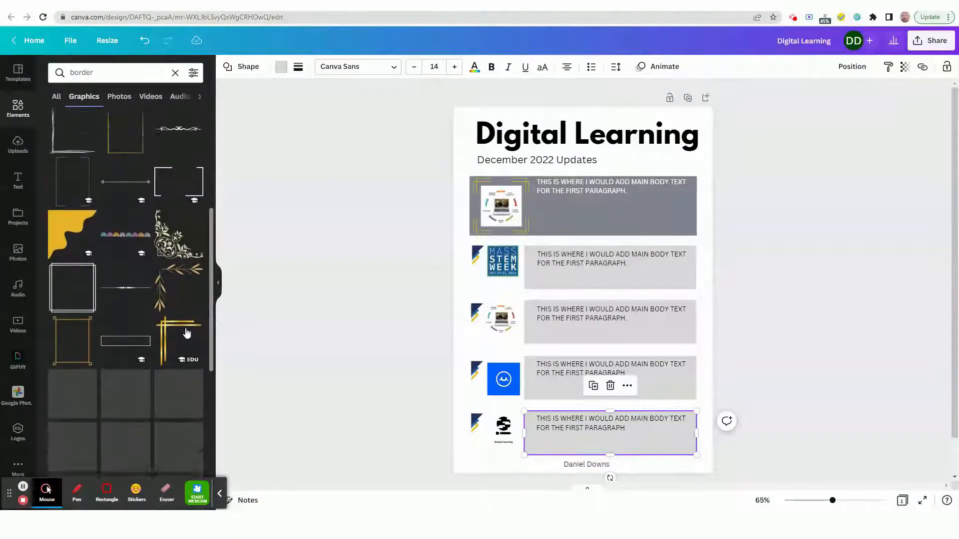
{"action": "scroll", "coordinate": [186, 333], "scroll_direction": "up", "scroll_amount": 1}
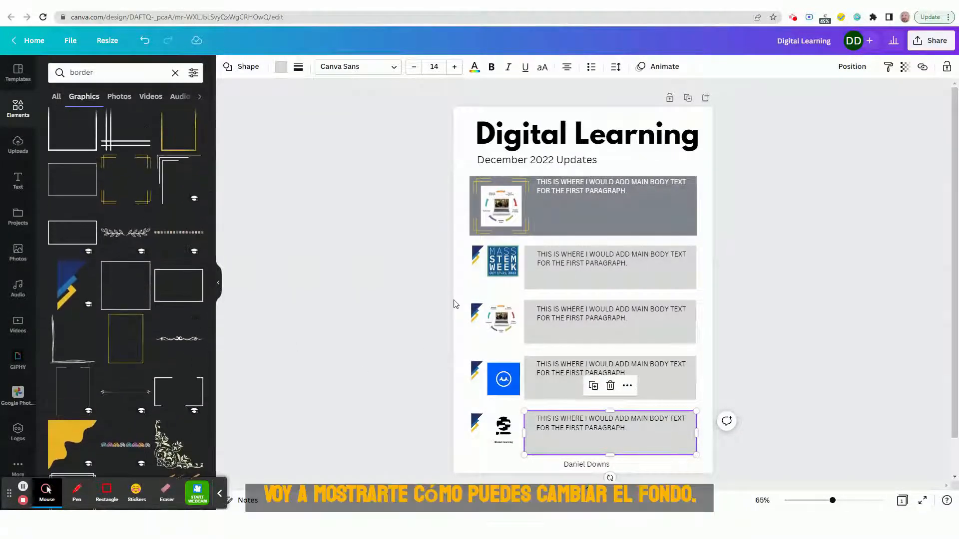
Step: Try the document colours navy, blue, grey and light grey as the page background
{"action": "left_click", "coordinate": [502, 262]}
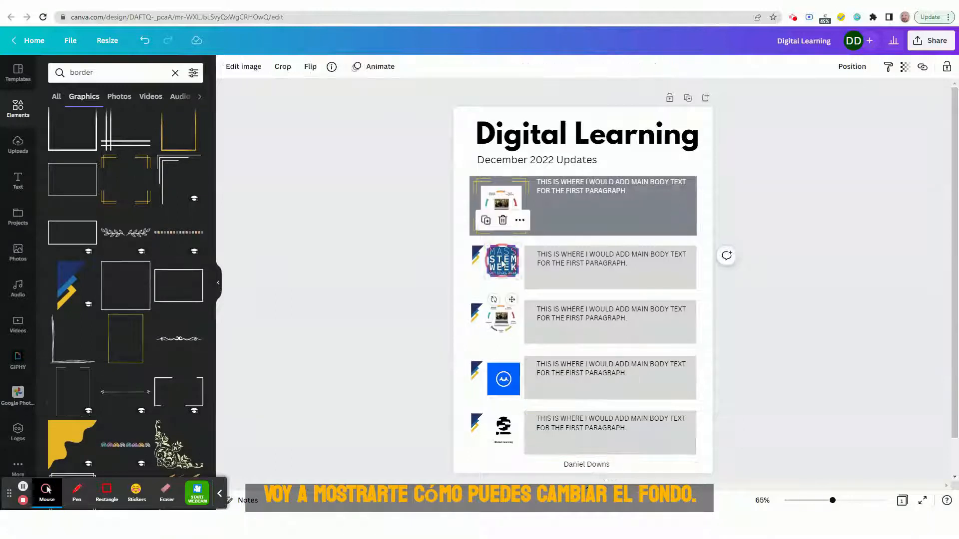
{"action": "left_click", "coordinate": [404, 273]}
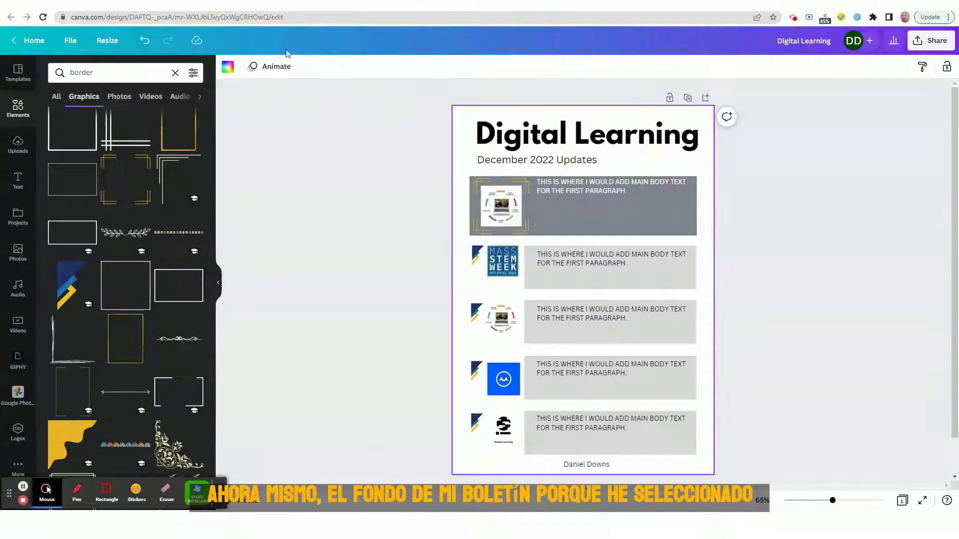
{"action": "left_click", "coordinate": [227, 67]}
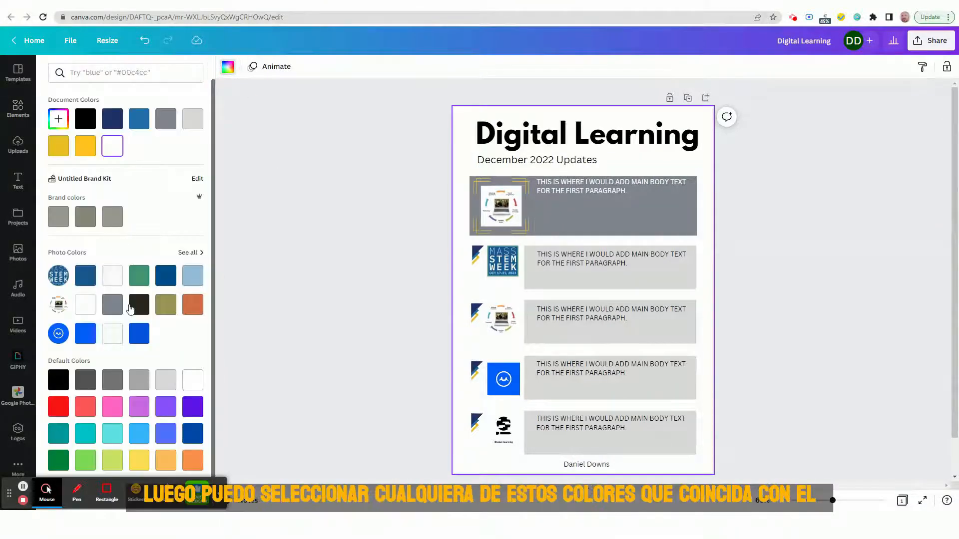
{"action": "left_click", "coordinate": [84, 151]}
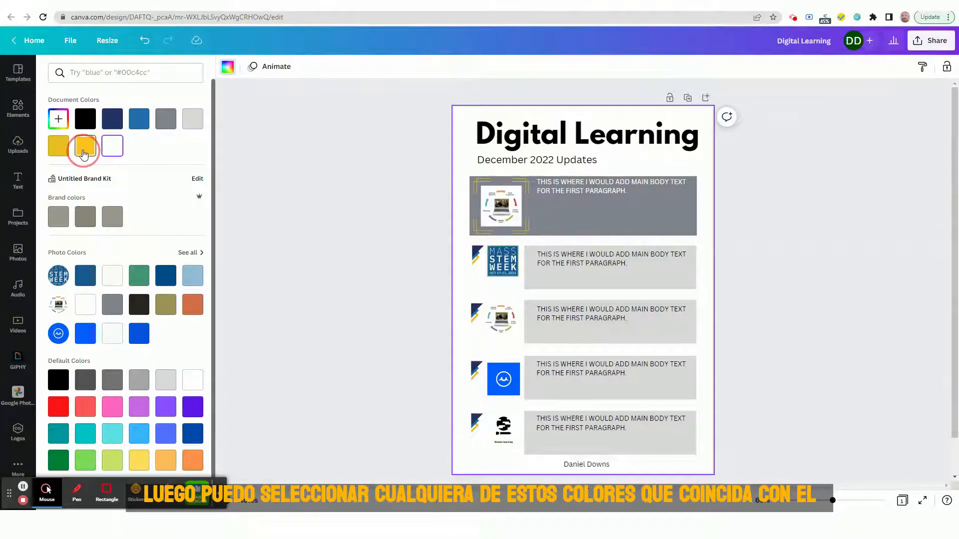
{"action": "left_click", "coordinate": [110, 151]}
{"action": "left_click", "coordinate": [122, 122]}
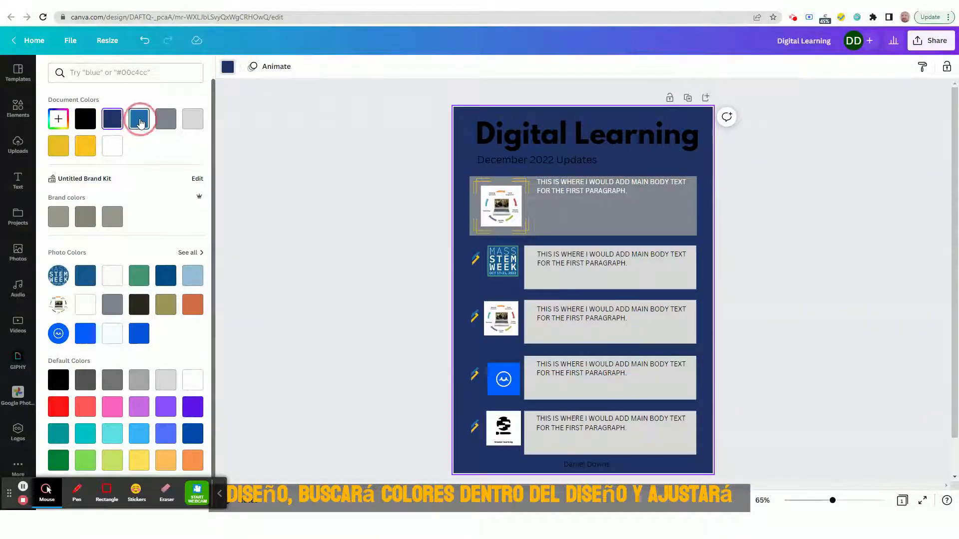
{"action": "left_click", "coordinate": [138, 121]}
{"action": "left_click", "coordinate": [165, 121]}
{"action": "left_click", "coordinate": [186, 125]}
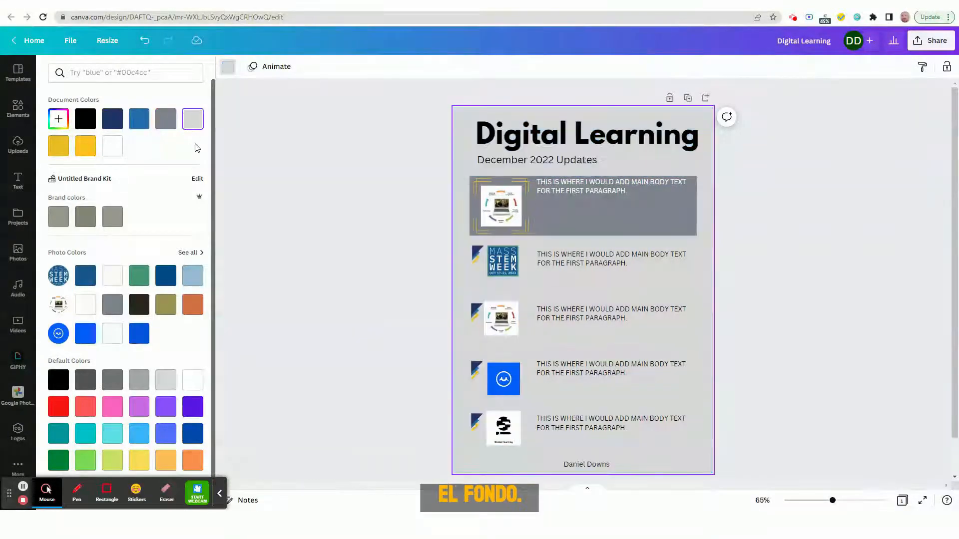
Step: Try photo colours such as the Mass STEM Week dark blue and green and the laptop diagram's orange as the page background
{"action": "left_click", "coordinate": [90, 282]}
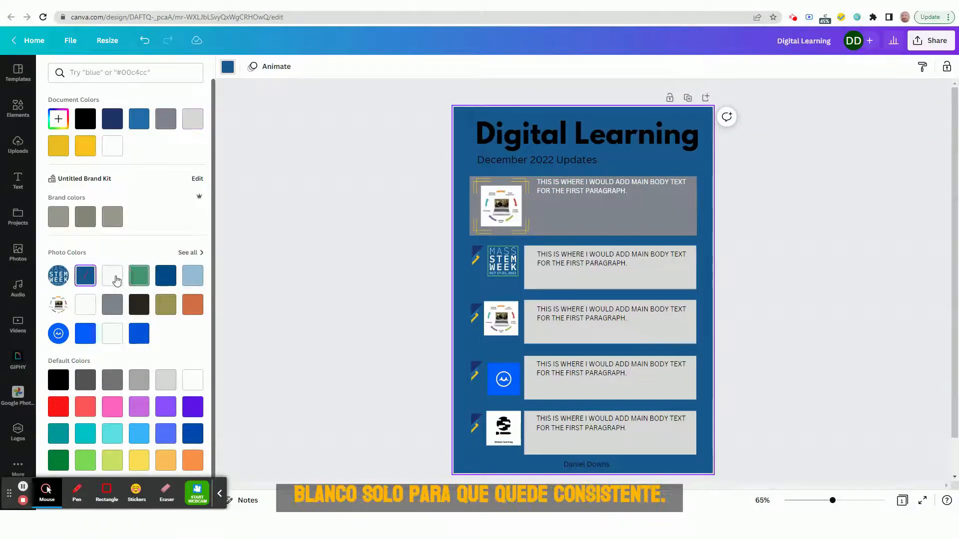
{"action": "left_click", "coordinate": [113, 280]}
{"action": "left_click", "coordinate": [134, 282]}
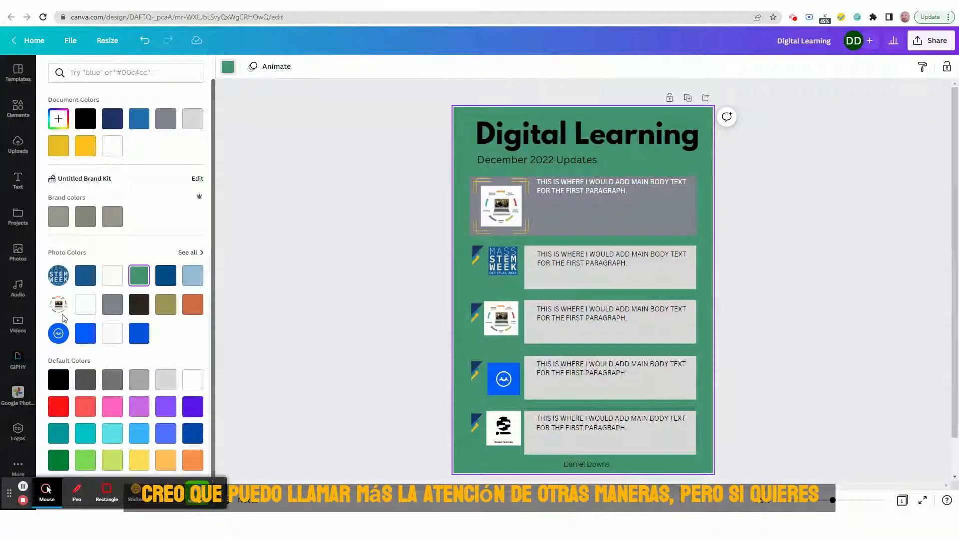
{"action": "left_click", "coordinate": [58, 337]}
{"action": "left_click", "coordinate": [105, 345]}
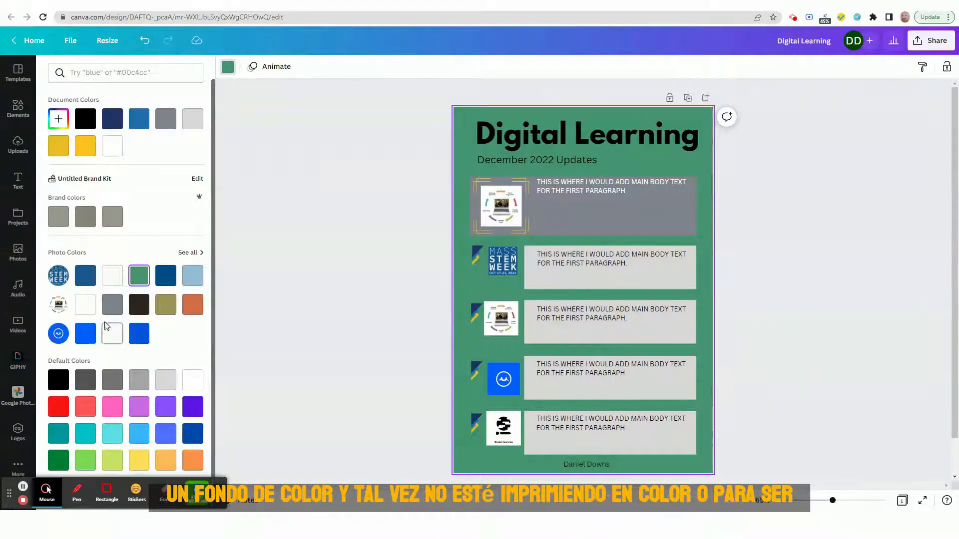
{"action": "left_click", "coordinate": [84, 277]}
{"action": "left_click", "coordinate": [133, 306]}
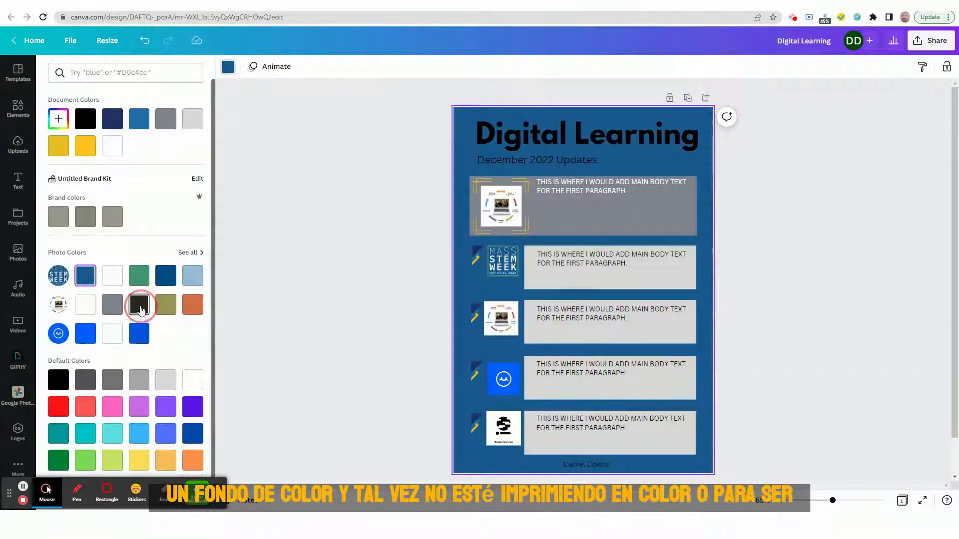
{"action": "left_click", "coordinate": [196, 313]}
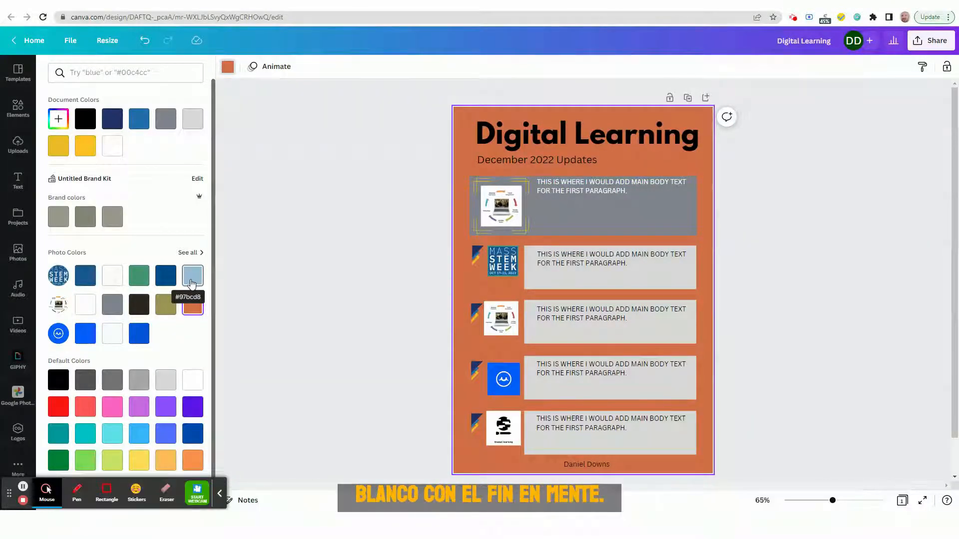
Step: Try royal blue and grey page backgrounds, settling on the off-white from the Mass STEM Week photo colours
{"action": "left_click", "coordinate": [141, 335]}
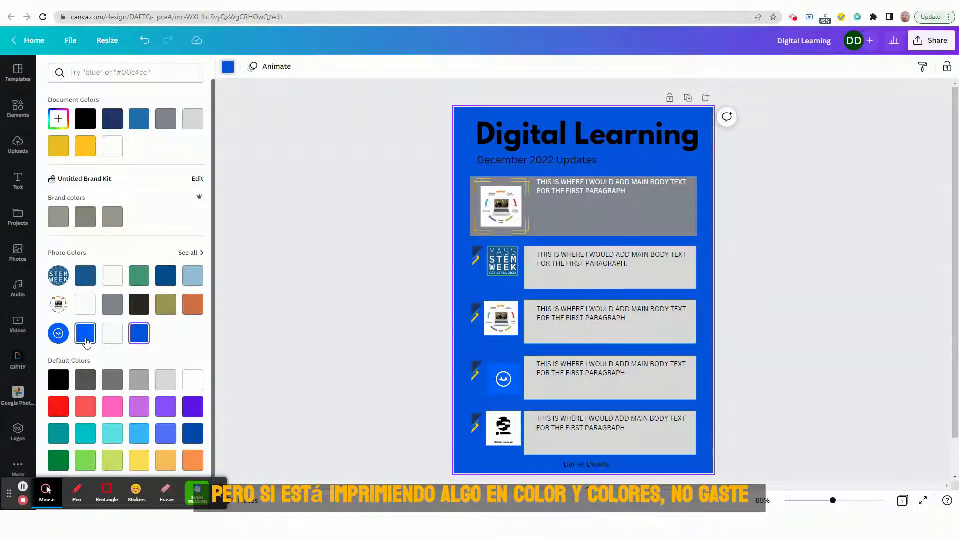
{"action": "left_click", "coordinate": [86, 340]}
{"action": "left_click", "coordinate": [113, 306]}
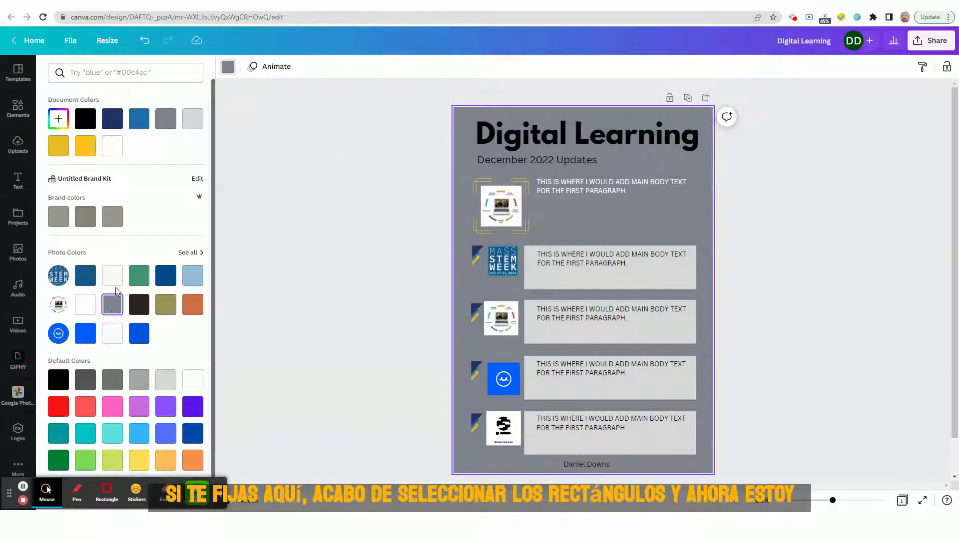
{"action": "left_click", "coordinate": [119, 281]}
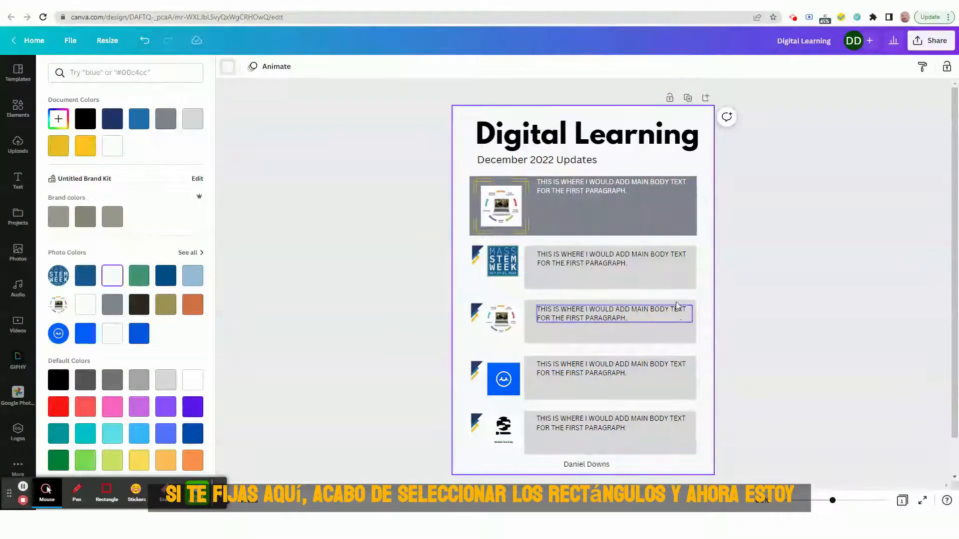
Step: Add a solid black border with weight 4 to the dark grey banner rectangle
{"action": "left_click", "coordinate": [616, 219]}
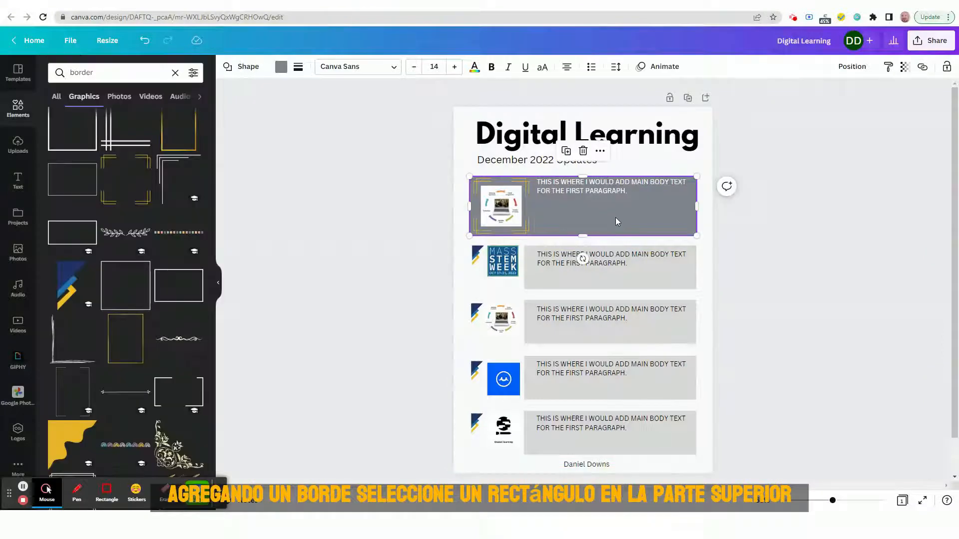
{"action": "left_click", "coordinate": [299, 69]}
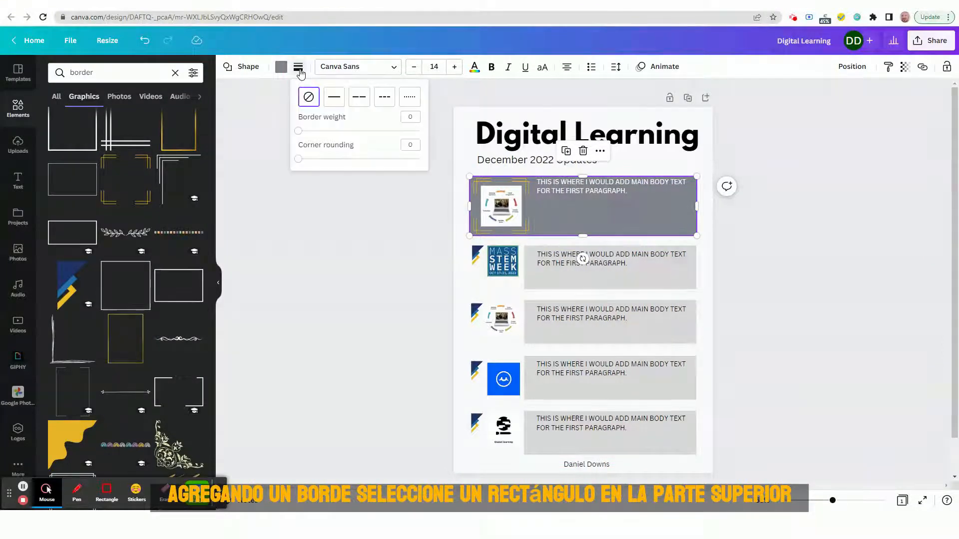
{"action": "left_click", "coordinate": [334, 98]}
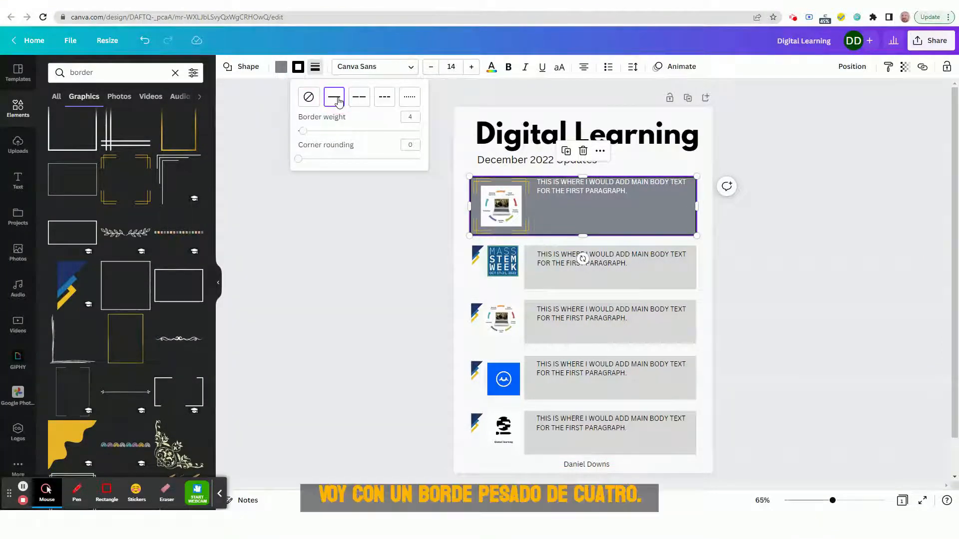
{"action": "mouse_move", "coordinate": [303, 133]}
{"action": "left_mouse_down"}
{"action": "mouse_move", "coordinate": [313, 133]}
{"action": "mouse_move", "coordinate": [304, 134]}
{"action": "left_mouse_up"}
{"action": "left_click", "coordinate": [354, 286]}
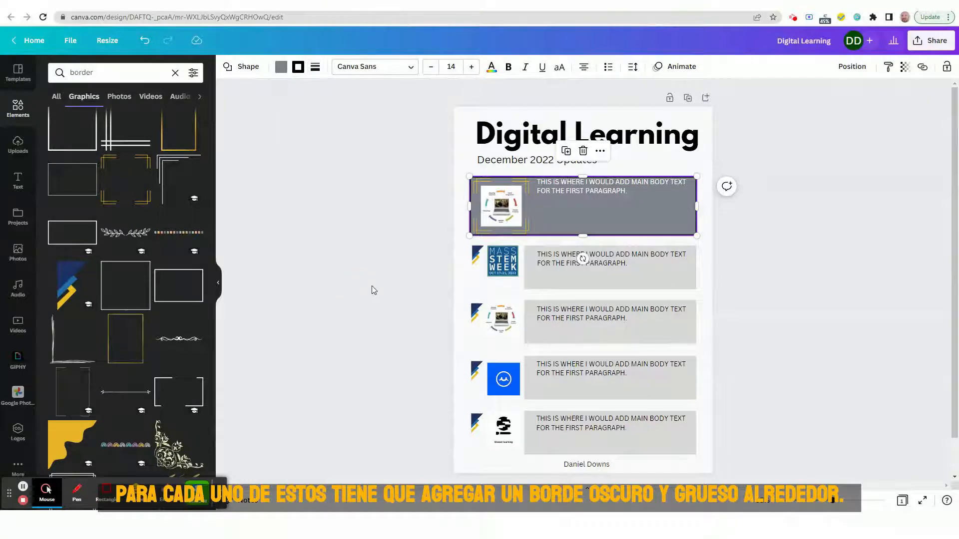
Step: Add a solid black border to the light grey rectangles beside the Mass STEM Week image and the second laptop diagram
{"action": "left_click", "coordinate": [556, 276]}
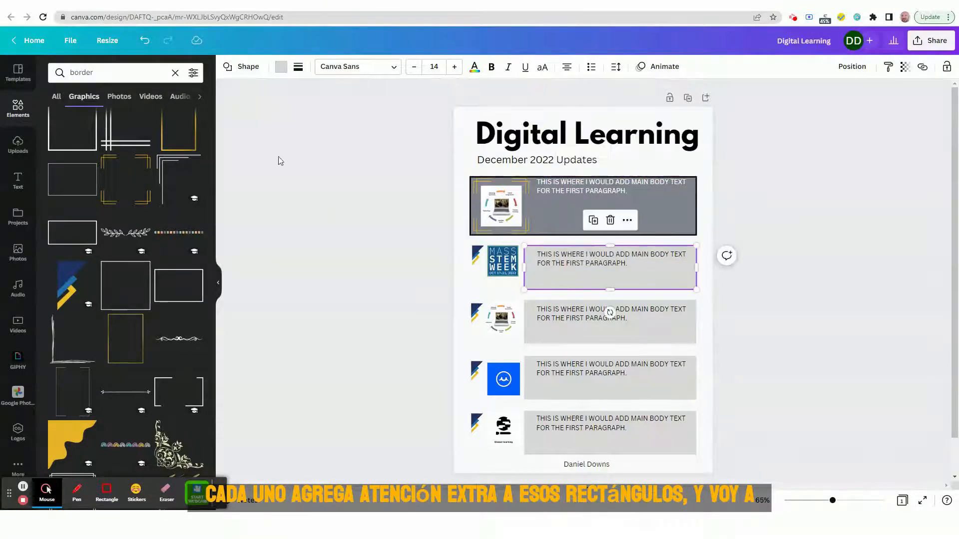
{"action": "left_click", "coordinate": [299, 69]}
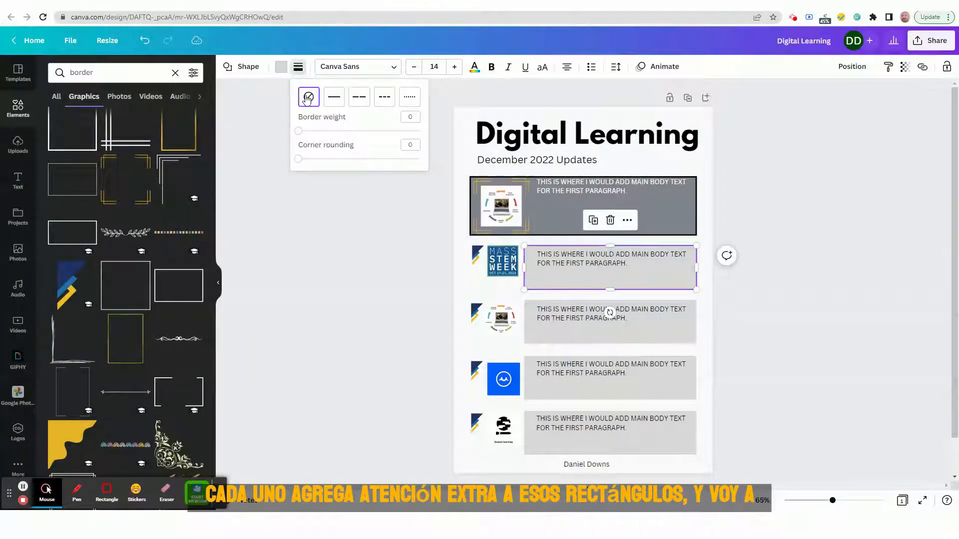
{"action": "left_click", "coordinate": [333, 103]}
{"action": "left_click", "coordinate": [362, 308]}
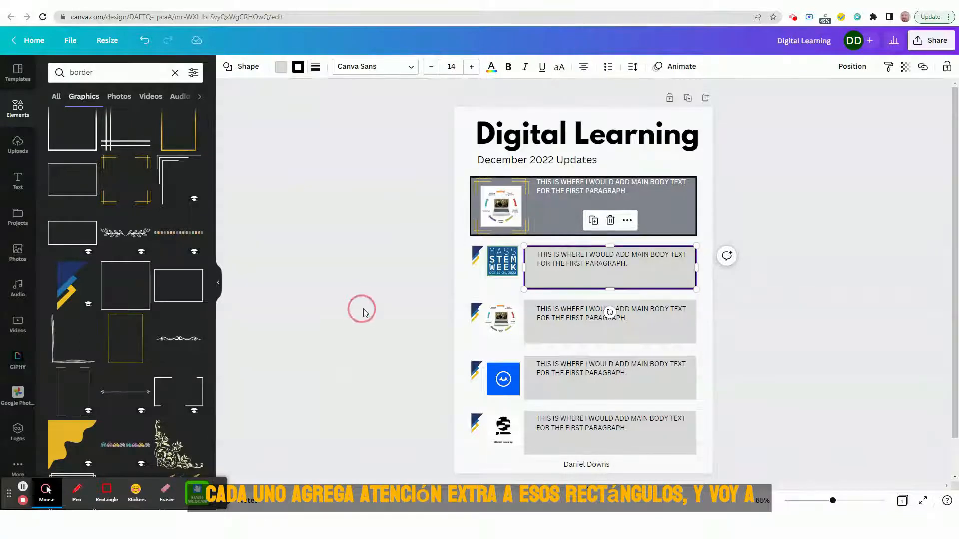
{"action": "left_click", "coordinate": [577, 339]}
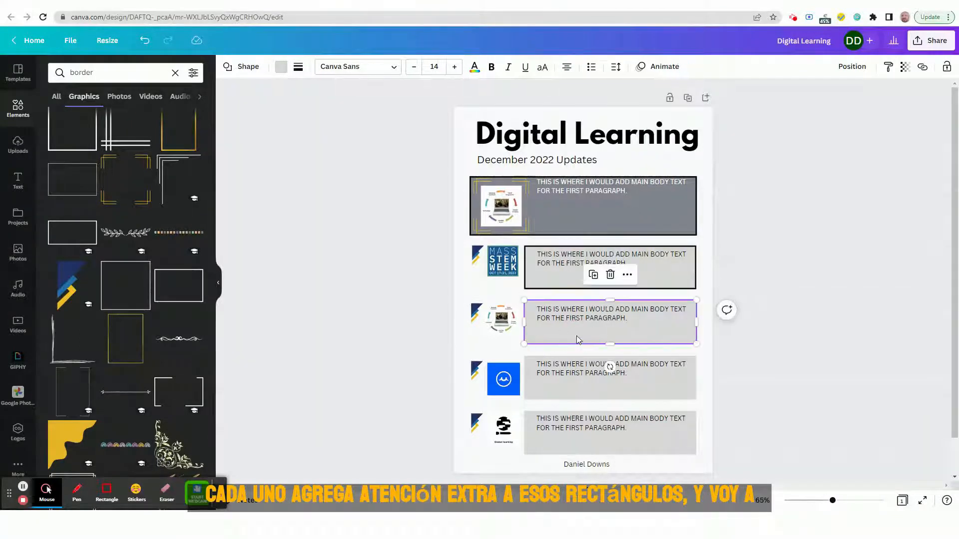
{"action": "left_click", "coordinate": [298, 68]}
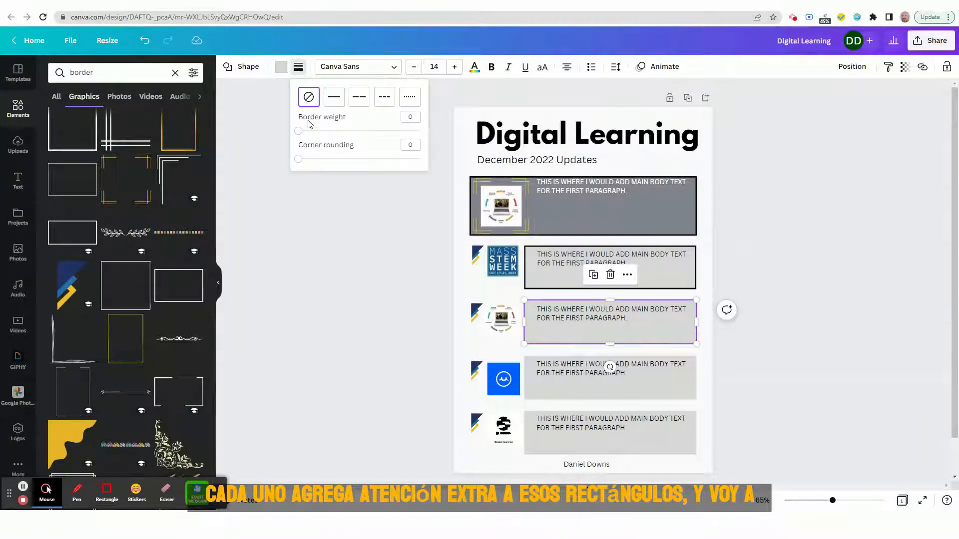
{"action": "left_click", "coordinate": [333, 97]}
Step: Add a solid black border with weight 4 to the light grey rectangles beside the blue image and the Global learning logo
{"action": "left_click", "coordinate": [558, 390]}
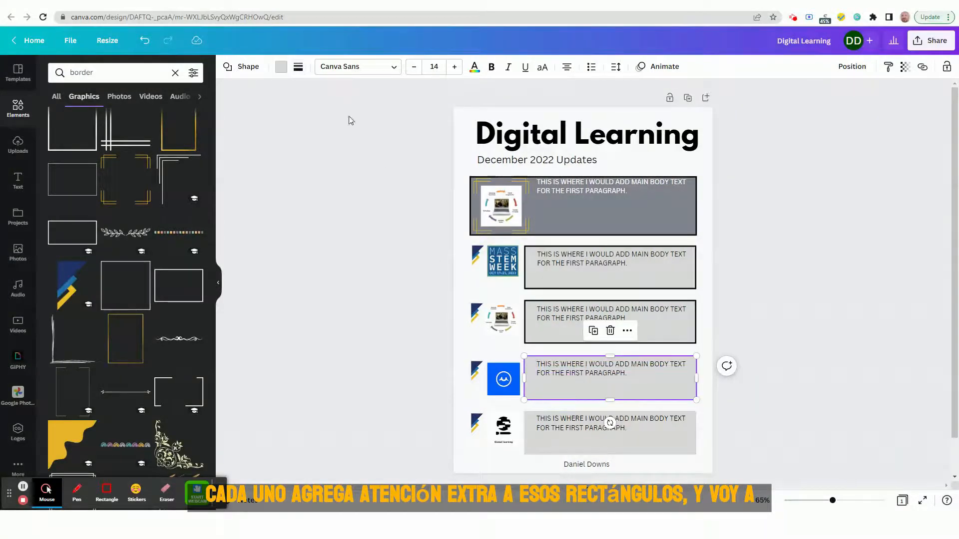
{"action": "left_click", "coordinate": [298, 68]}
{"action": "left_click", "coordinate": [333, 97]}
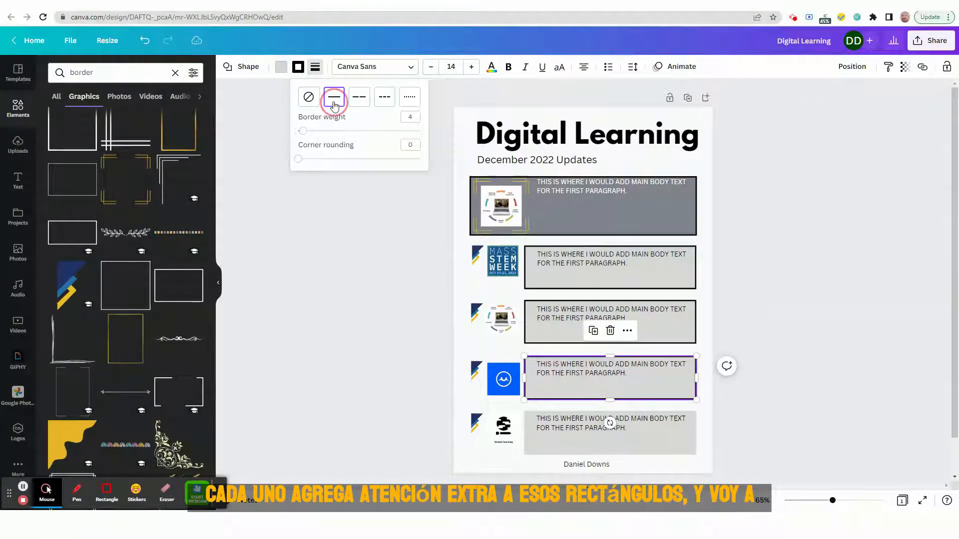
{"action": "left_click", "coordinate": [559, 452]}
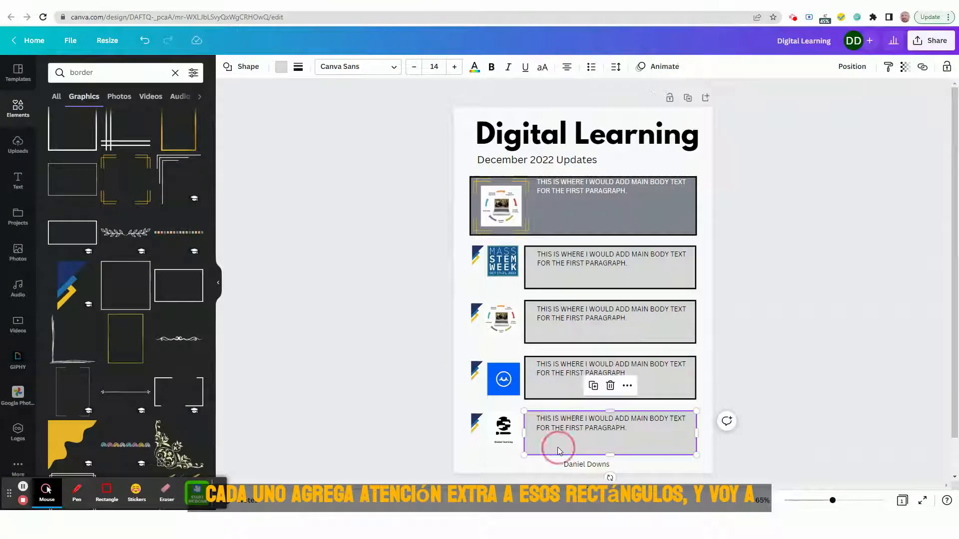
{"action": "left_click", "coordinate": [299, 67]}
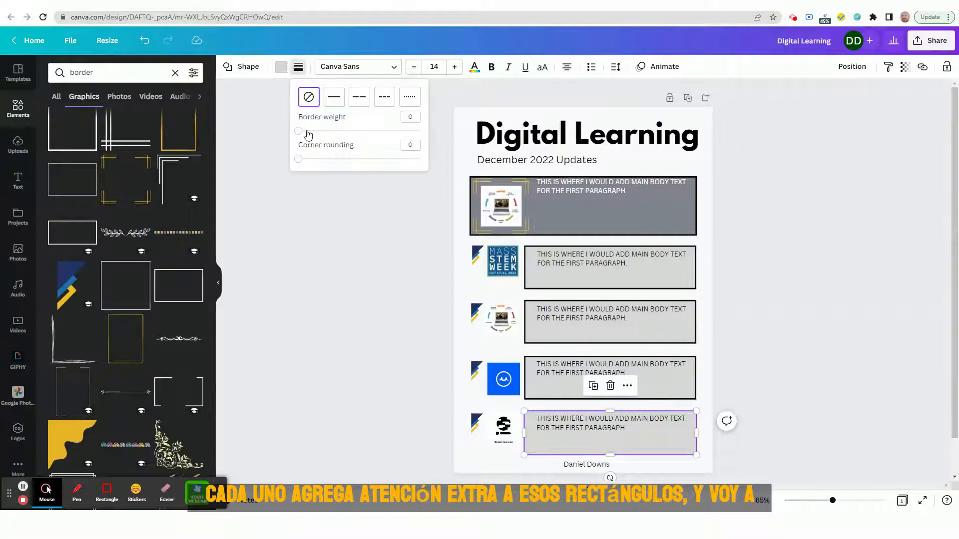
{"action": "left_click", "coordinate": [334, 100]}
{"action": "left_click", "coordinate": [321, 227]}
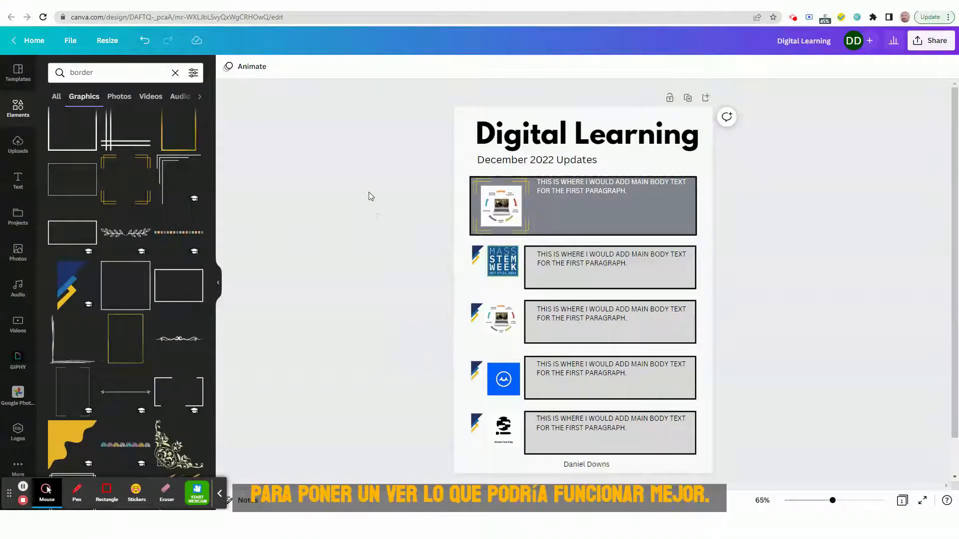
Step: Try Arimo for the Digital Learning heading, settling on the Anonymous Pro font
{"action": "left_click", "coordinate": [492, 141]}
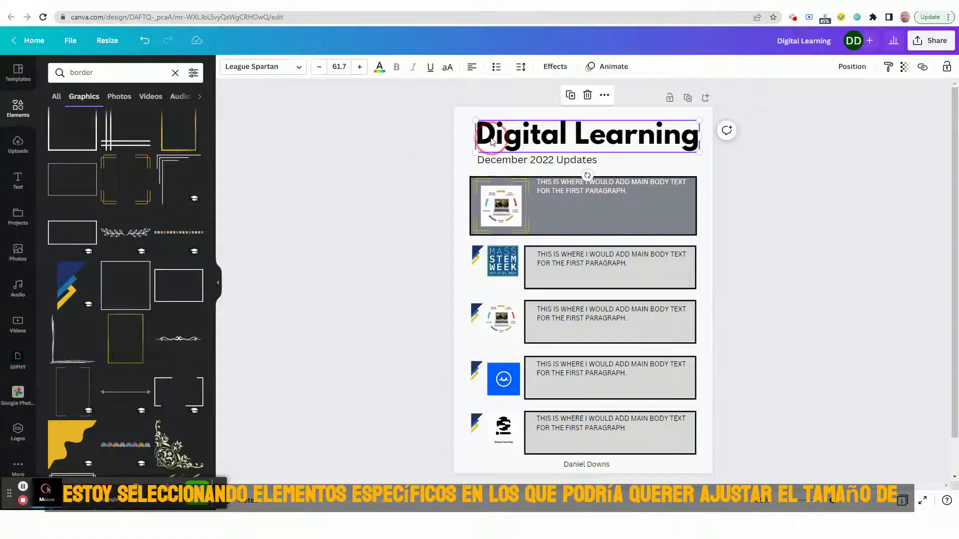
{"action": "left_click", "coordinate": [299, 69]}
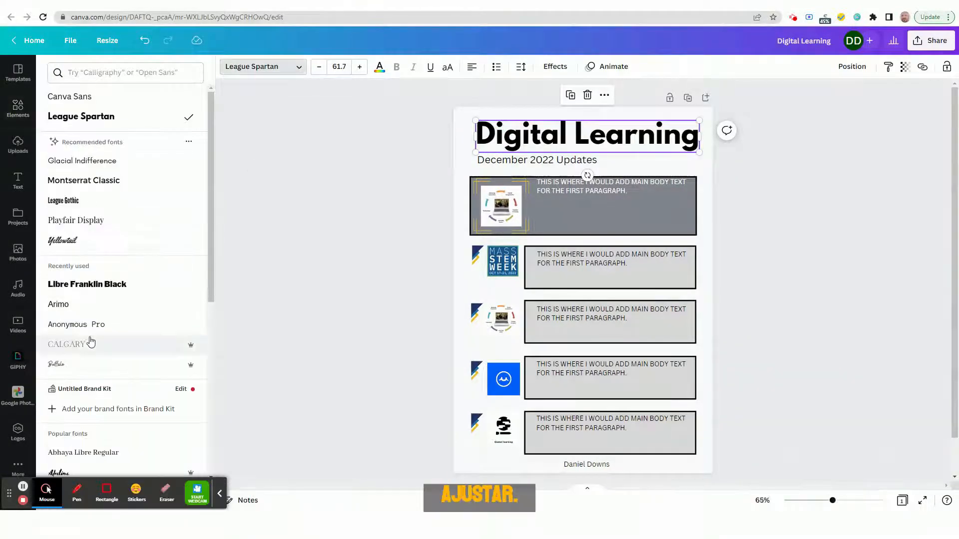
{"action": "scroll", "coordinate": [75, 300], "scroll_direction": "down", "scroll_amount": 1}
{"action": "left_click", "coordinate": [61, 255]}
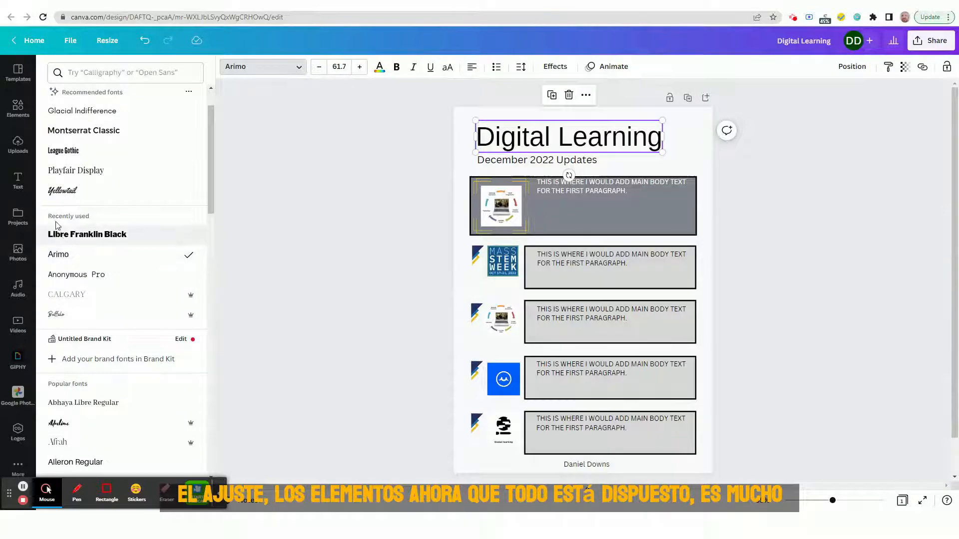
{"action": "left_click", "coordinate": [70, 275]}
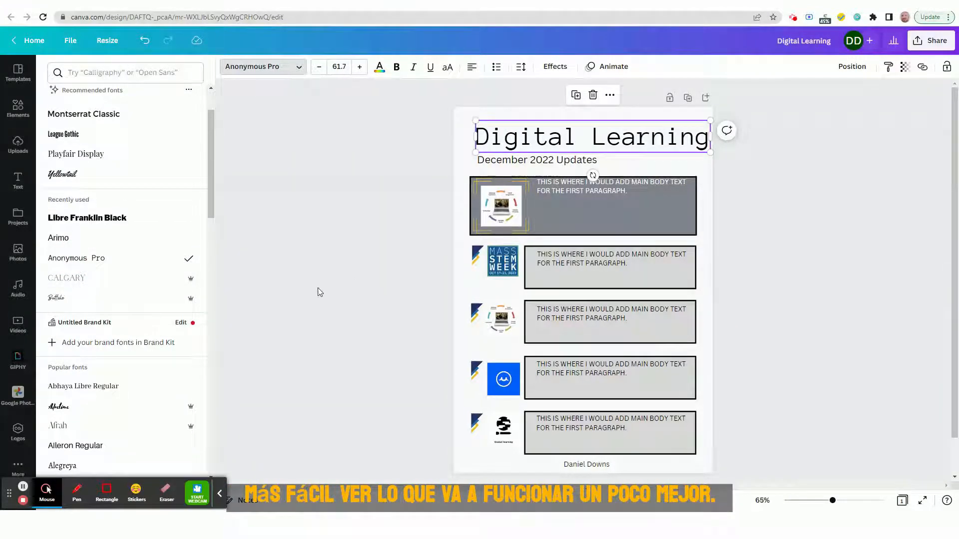
Step: Enlarge the heading to size 64.7, widen its text box to fit one line, and align it with the banner's left edge
{"action": "left_click", "coordinate": [359, 70]}
{"action": "left_click", "coordinate": [359, 70]}
{"action": "left_click", "coordinate": [359, 69]}
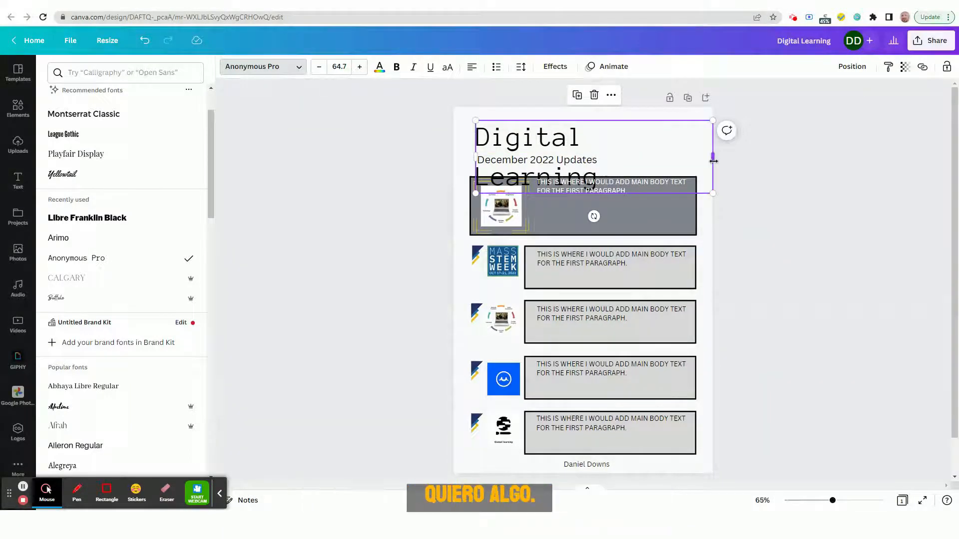
{"action": "left_click_drag", "start_coordinate": [713, 156], "coordinate": [795, 154]}
{"action": "mouse_move", "coordinate": [632, 142]}
{"action": "left_mouse_down"}
{"action": "mouse_move", "coordinate": [610, 128]}
{"action": "mouse_move", "coordinate": [624, 138]}
{"action": "left_mouse_up"}
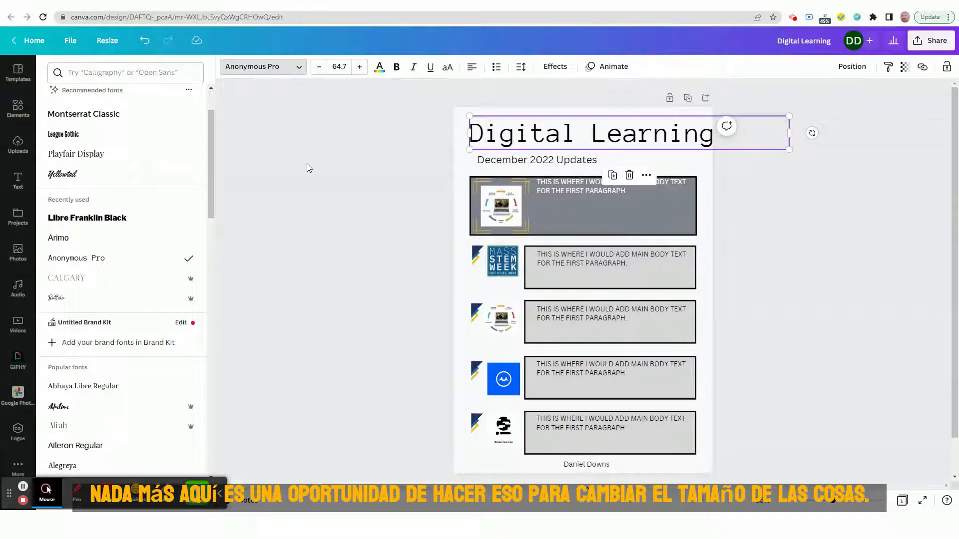
{"action": "left_click_drag", "start_coordinate": [793, 131], "coordinate": [740, 133]}
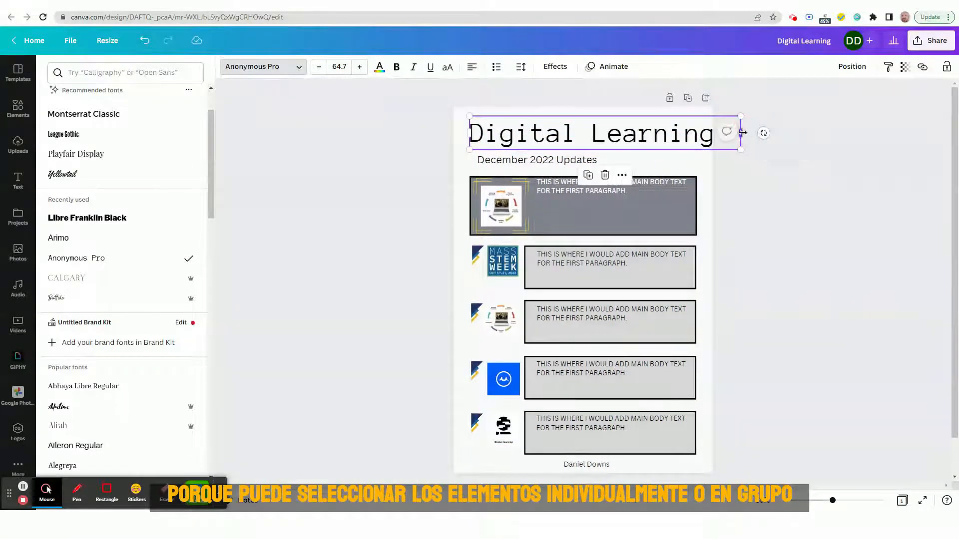
Step: Set the Digital Learning heading's font size to 61.7
{"action": "left_click", "coordinate": [314, 72]}
{"action": "left_click", "coordinate": [313, 72]}
{"action": "left_click", "coordinate": [314, 71]}
{"action": "key", "text": "Escape"}
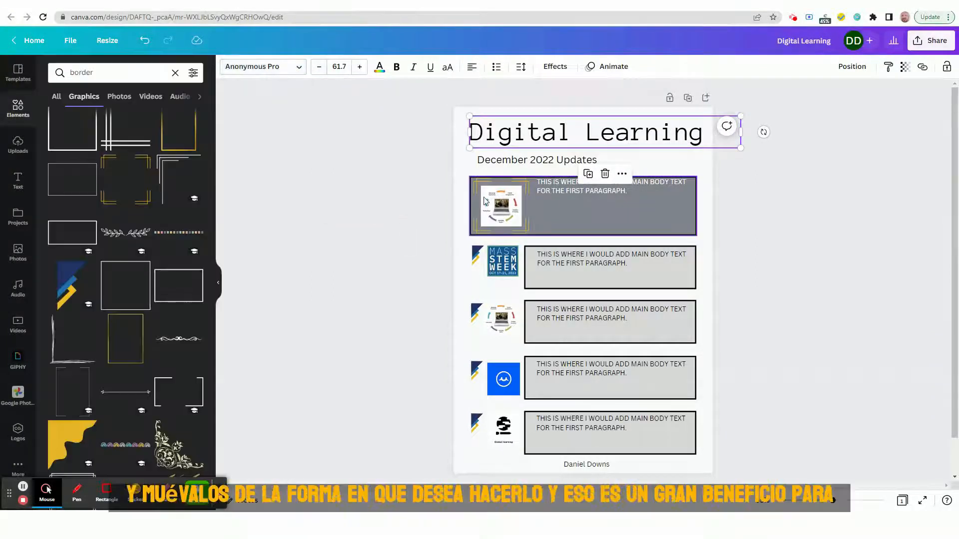
{"action": "left_click", "coordinate": [410, 198]}
Step: Move the December 2022 Updates subtitle up beneath the heading's left edge and nudge the banner paragraph slightly down and left
{"action": "left_click", "coordinate": [507, 160]}
{"action": "left_click_drag", "start_coordinate": [506, 159], "coordinate": [503, 154]}
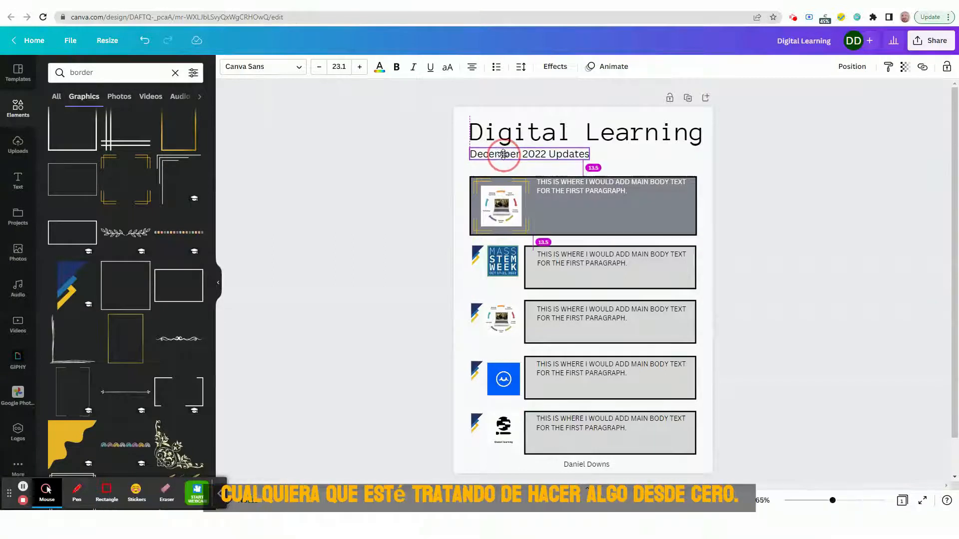
{"action": "left_click", "coordinate": [365, 195]}
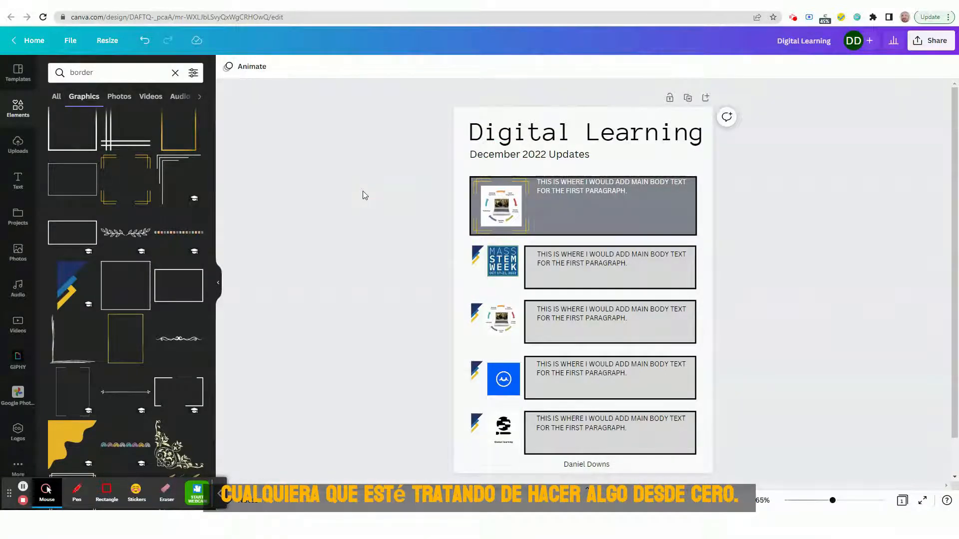
{"action": "left_click_drag", "start_coordinate": [585, 190], "coordinate": [583, 190]}
Step: Shrink the gold corner frame in the banner slightly and centre it around the laptop diagram
{"action": "left_click", "coordinate": [526, 232]}
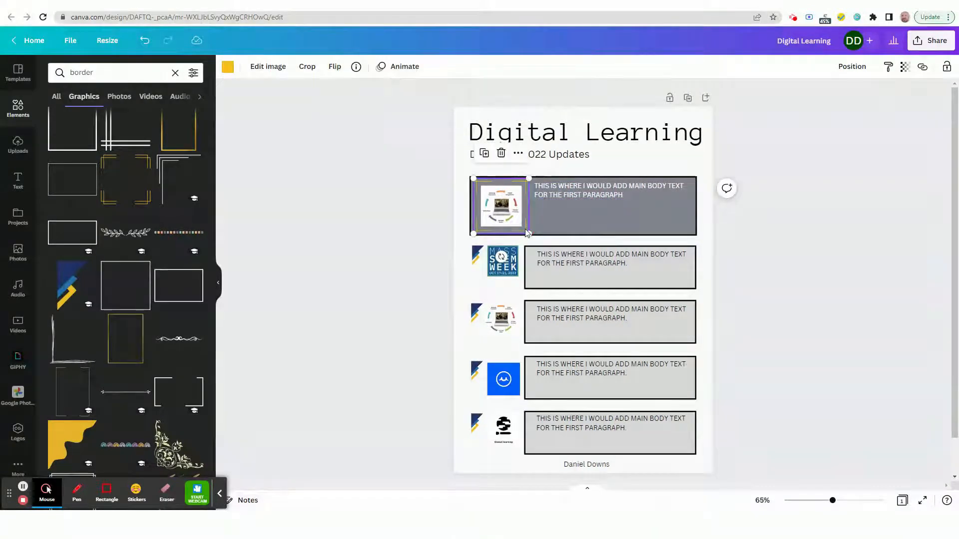
{"action": "left_click", "coordinate": [300, 202]}
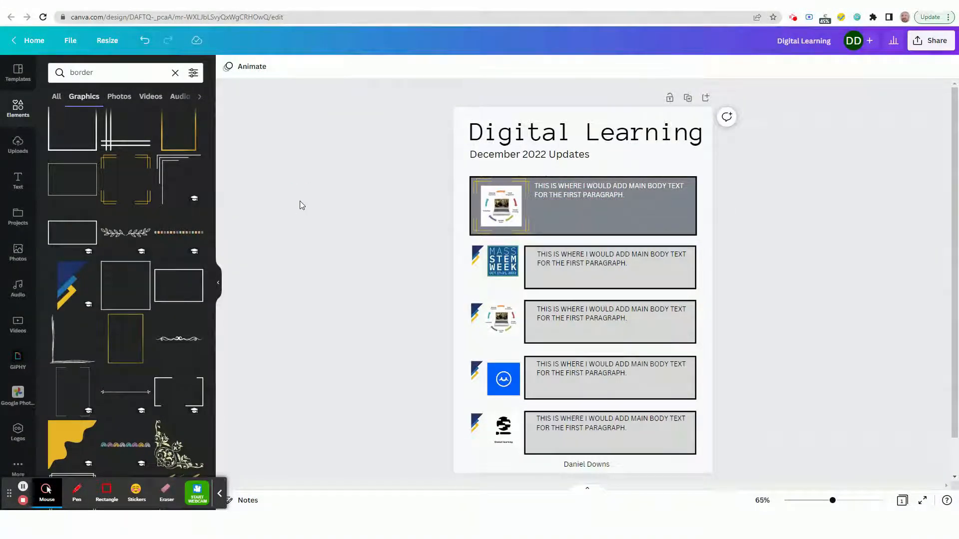
{"action": "left_click", "coordinate": [523, 185]}
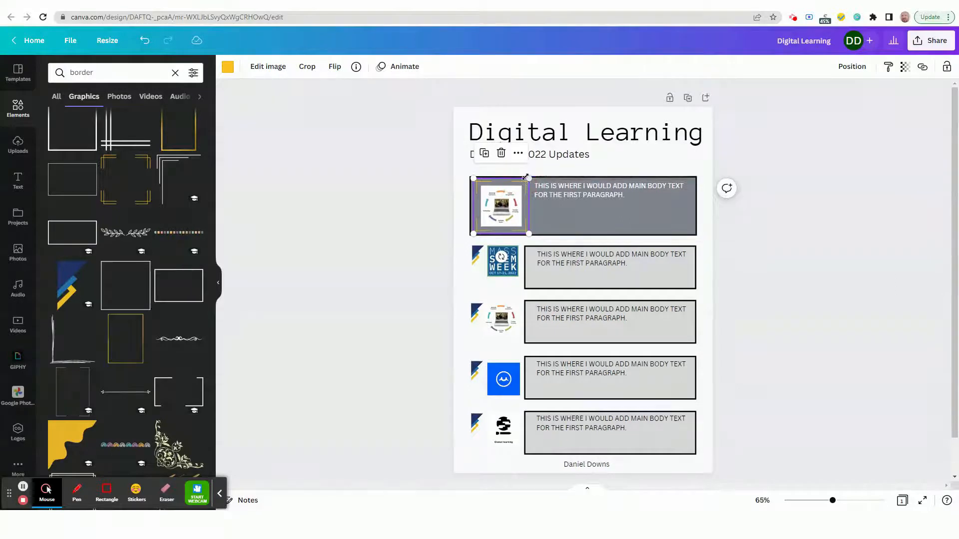
{"action": "left_click_drag", "start_coordinate": [528, 178], "coordinate": [525, 181]}
{"action": "left_click", "coordinate": [377, 195]}
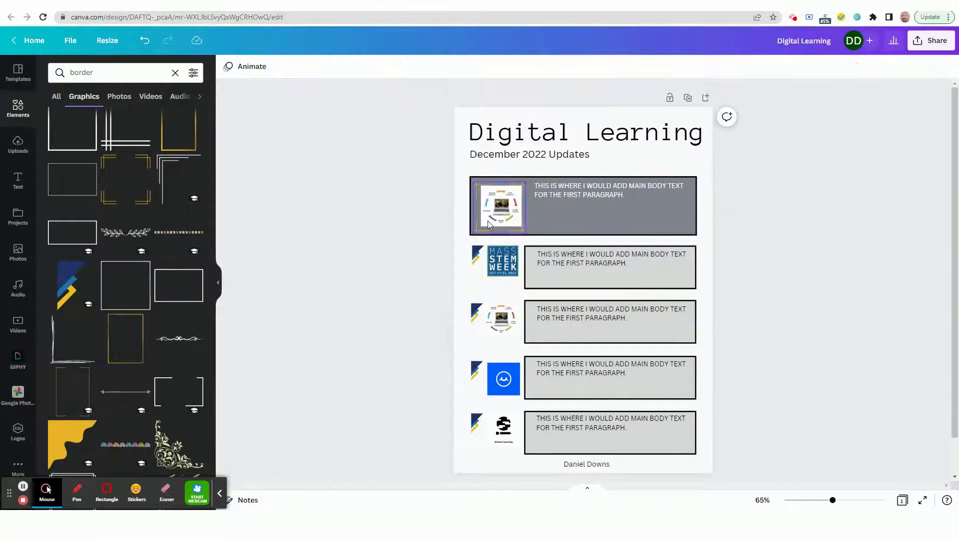
{"action": "left_click_drag", "start_coordinate": [512, 236], "coordinate": [510, 230]}
{"action": "left_click", "coordinate": [412, 229]}
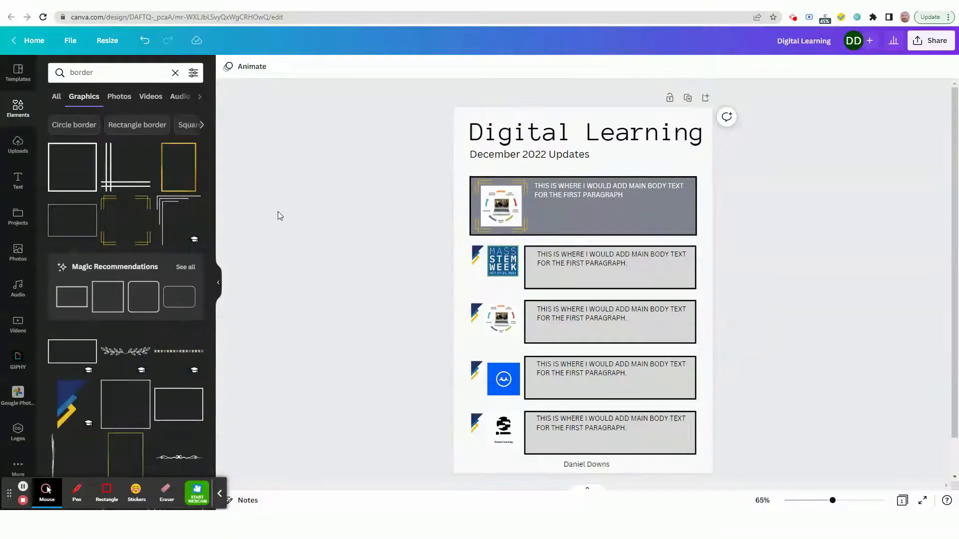
Step: Add the thin tapered line divider from the border graphics and place it between the subtitle and the banner
{"action": "scroll", "coordinate": [139, 241], "scroll_direction": "down", "scroll_amount": 5}
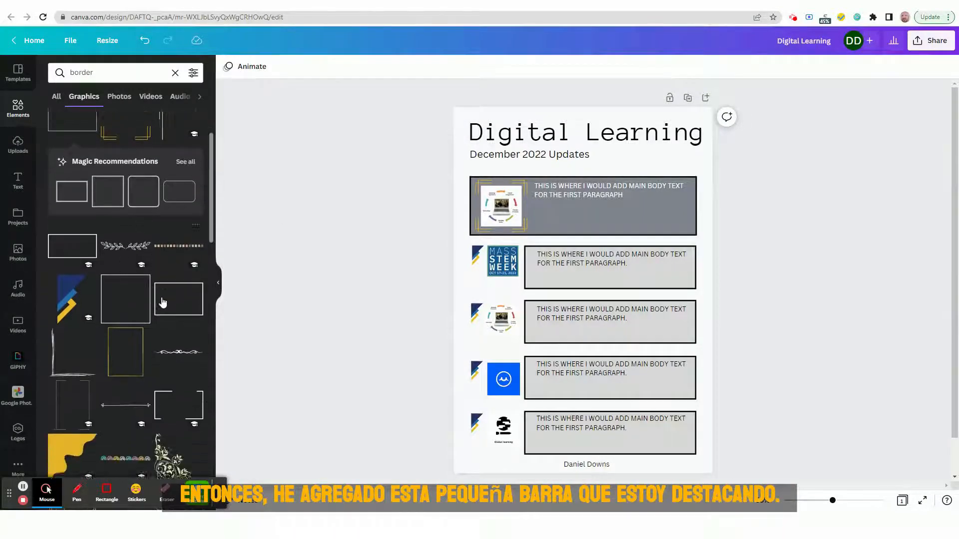
{"action": "scroll", "coordinate": [119, 334], "scroll_direction": "down", "scroll_amount": 2}
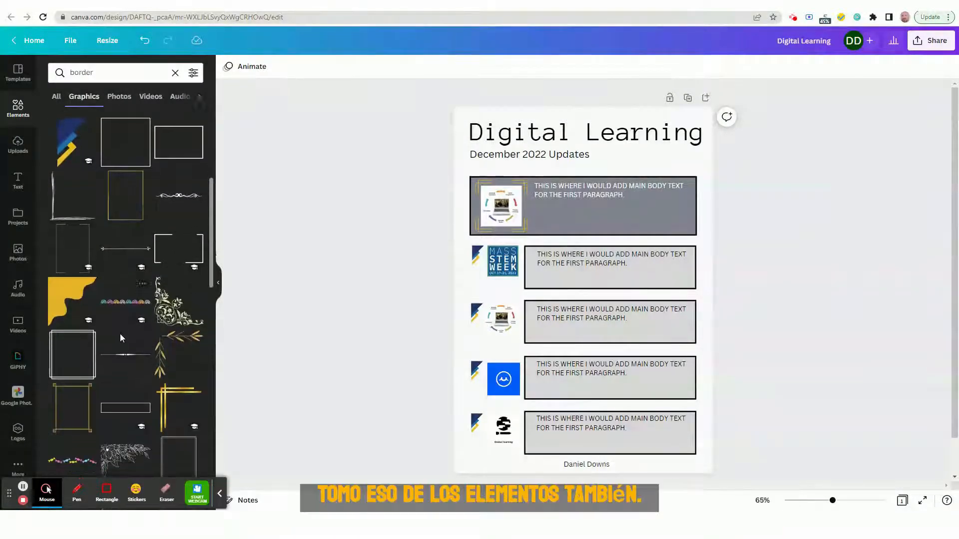
{"action": "left_click", "coordinate": [133, 268]}
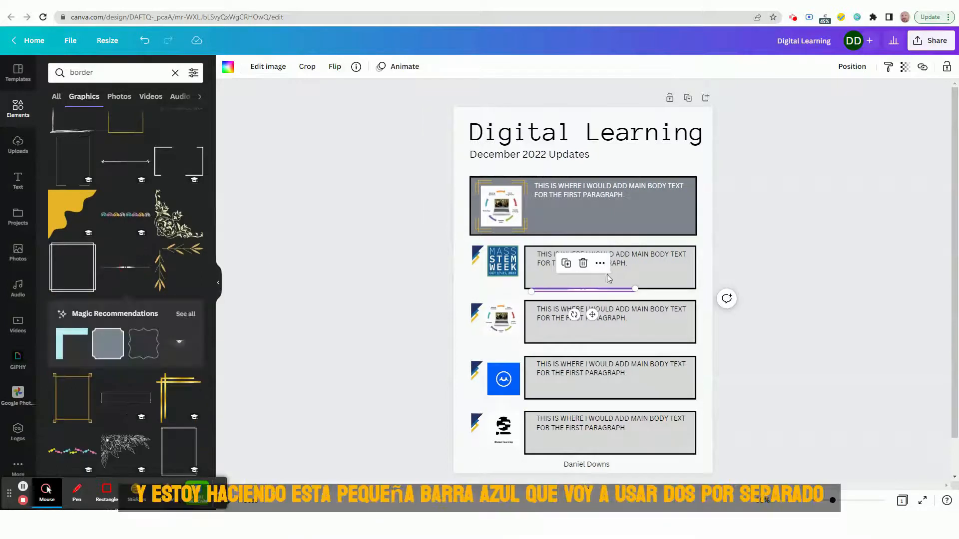
{"action": "left_click_drag", "start_coordinate": [588, 295], "coordinate": [593, 168]}
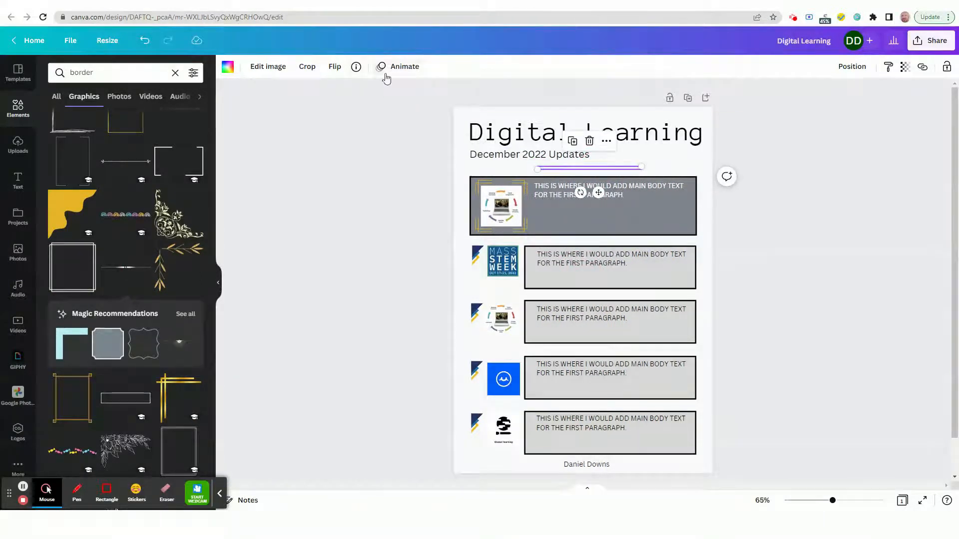
Step: Try yellow on the divider, settling on the dark blue from the Mass STEM Week photo colours
{"action": "left_click", "coordinate": [227, 67]}
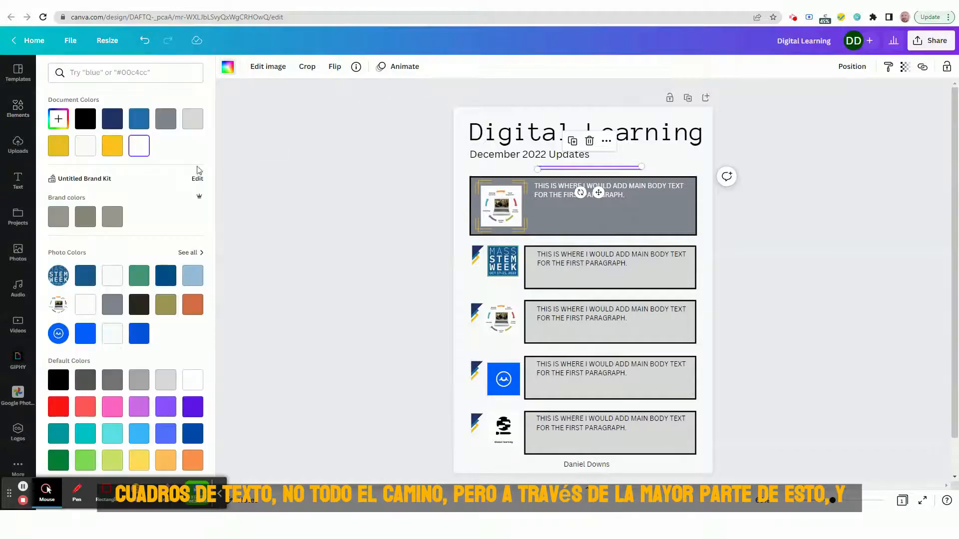
{"action": "left_click", "coordinate": [112, 146]}
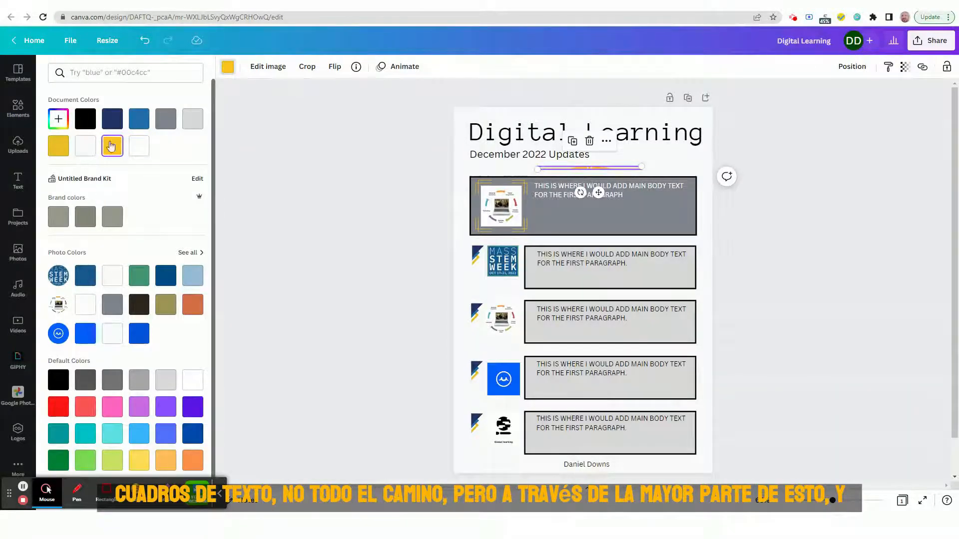
{"action": "left_click", "coordinate": [88, 278]}
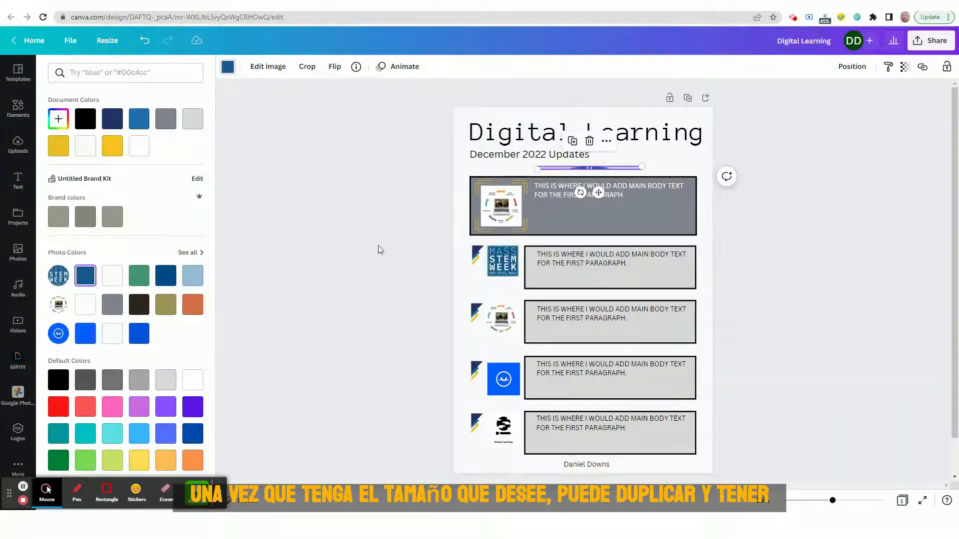
Step: Stretch the blue divider to the banner's full width and position it just above the banner
{"action": "left_click_drag", "start_coordinate": [643, 168], "coordinate": [699, 170]}
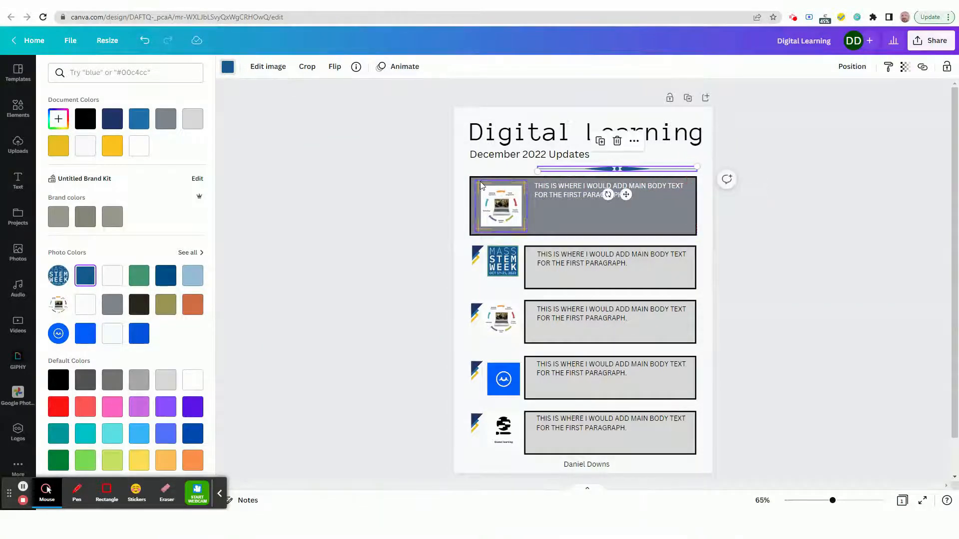
{"action": "left_click_drag", "start_coordinate": [538, 170], "coordinate": [471, 170]}
{"action": "left_click", "coordinate": [350, 185]}
{"action": "left_click", "coordinate": [781, 159]}
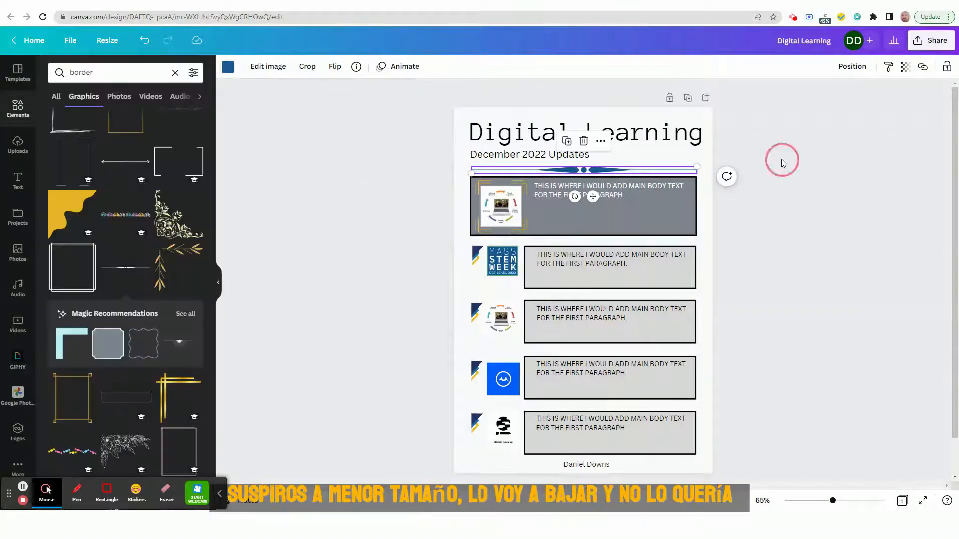
{"action": "left_click_drag", "start_coordinate": [595, 173], "coordinate": [595, 171]}
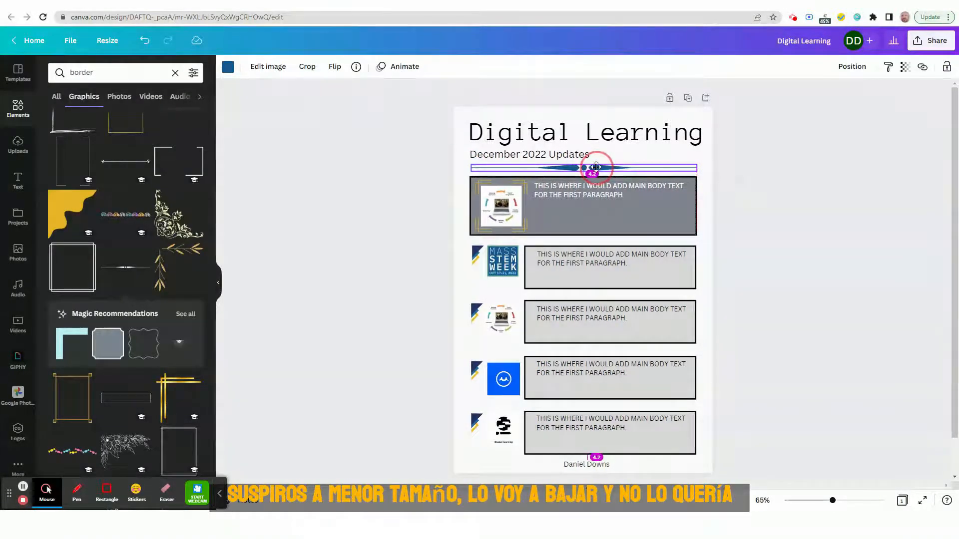
{"action": "left_click", "coordinate": [378, 185]}
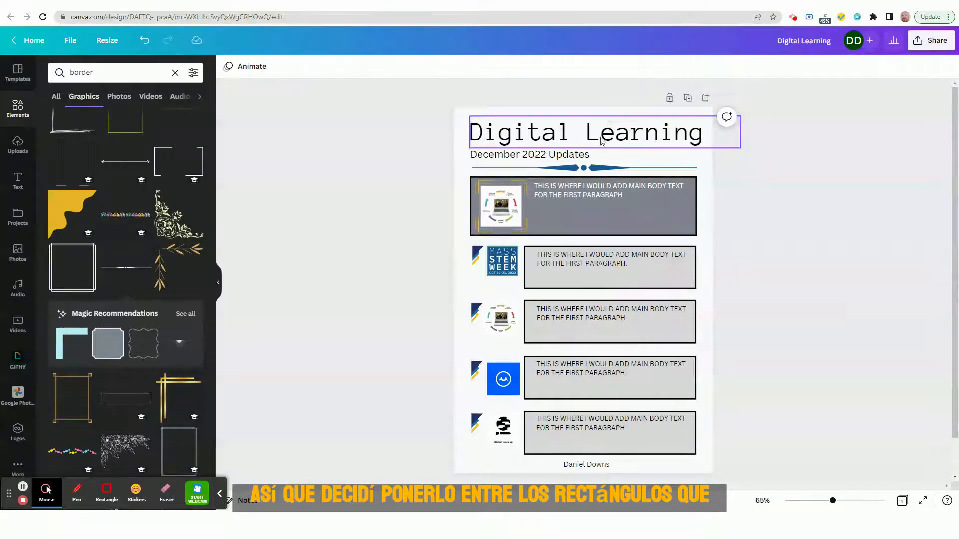
Step: Shorten the divider to about three-fifths of the banner's width and centre it between the first two light grey rectangles
{"action": "left_click", "coordinate": [609, 168]}
{"action": "left_click_drag", "start_coordinate": [699, 165], "coordinate": [606, 168]}
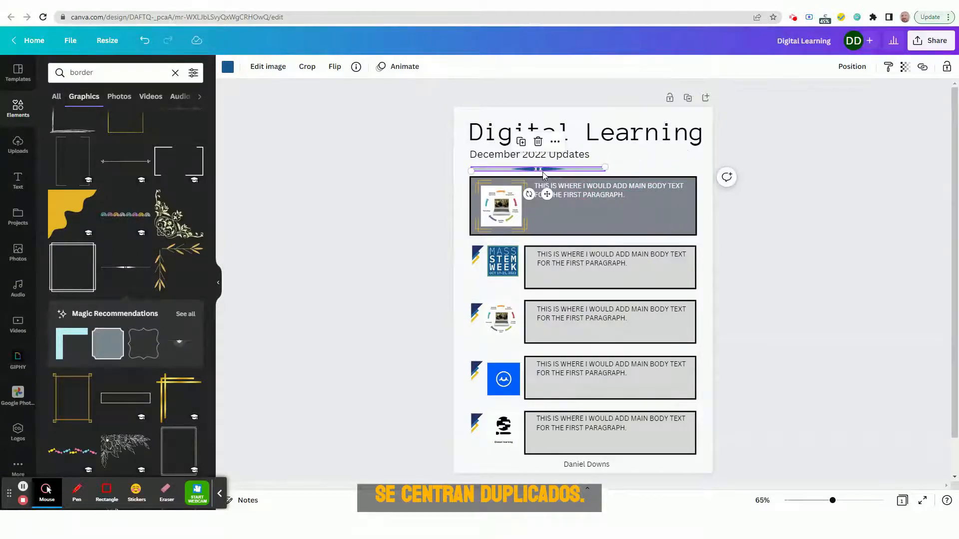
{"action": "mouse_move", "coordinate": [543, 168]}
{"action": "left_mouse_down"}
{"action": "mouse_move", "coordinate": [537, 162]}
{"action": "mouse_move", "coordinate": [614, 259]}
{"action": "mouse_move", "coordinate": [614, 294]}
{"action": "left_mouse_up"}
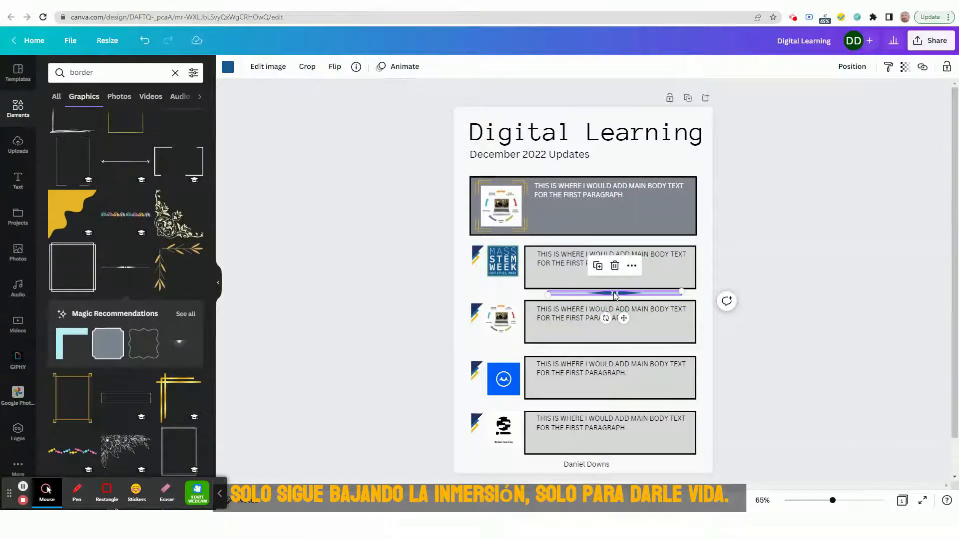
{"action": "key", "text": "Down"}
{"action": "key", "text": "Down"}
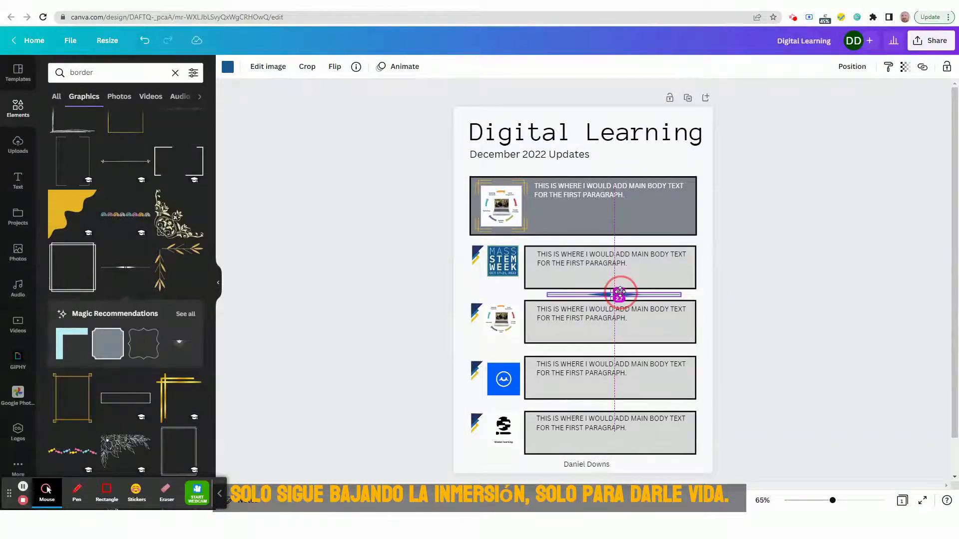
{"action": "left_click", "coordinate": [890, 344]}
Step: Duplicate the blue divider twice and place the copies in the two remaining gaps between the light grey rectangles
{"action": "left_click", "coordinate": [612, 294]}
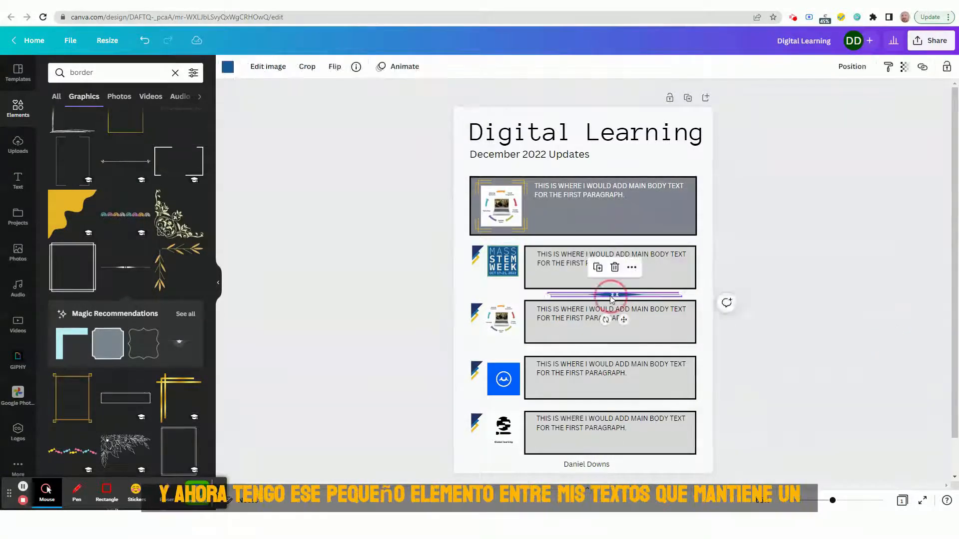
{"action": "right_click", "coordinate": [610, 296]}
{"action": "left_click", "coordinate": [643, 353]}
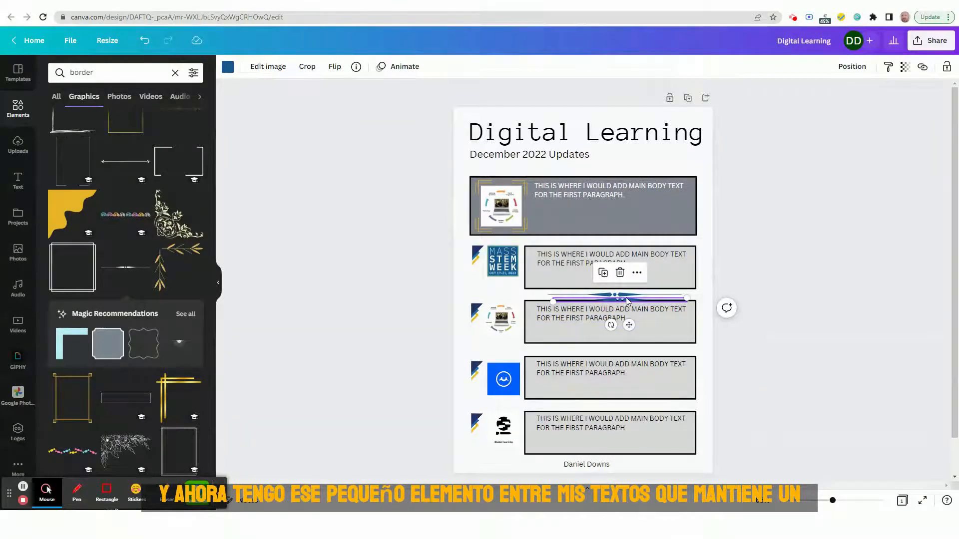
{"action": "left_click_drag", "start_coordinate": [614, 322], "coordinate": [617, 353]}
{"action": "right_click", "coordinate": [617, 352]}
{"action": "left_click", "coordinate": [644, 403]}
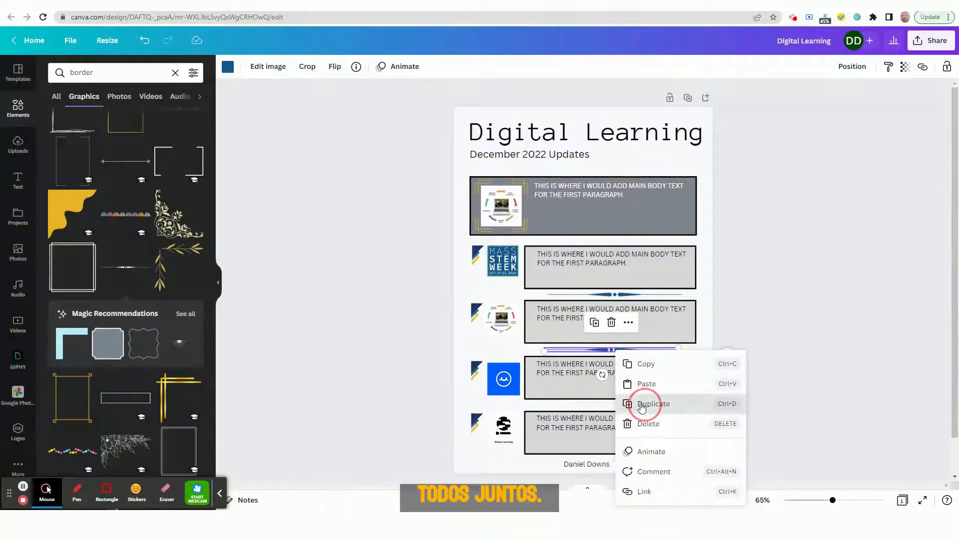
{"action": "mouse_move", "coordinate": [611, 408]}
{"action": "left_mouse_down"}
{"action": "mouse_move", "coordinate": [606, 464]}
{"action": "mouse_move", "coordinate": [615, 457]}
{"action": "mouse_move", "coordinate": [616, 405]}
{"action": "left_mouse_up"}
{"action": "left_click", "coordinate": [647, 472]}
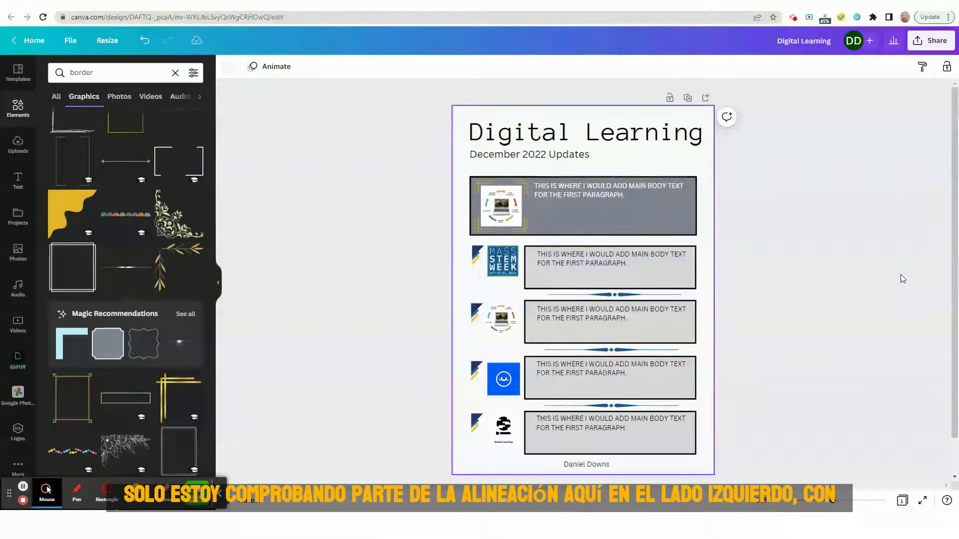
Step: Format the author's name in the footer as bold italic
{"action": "left_click", "coordinate": [596, 465]}
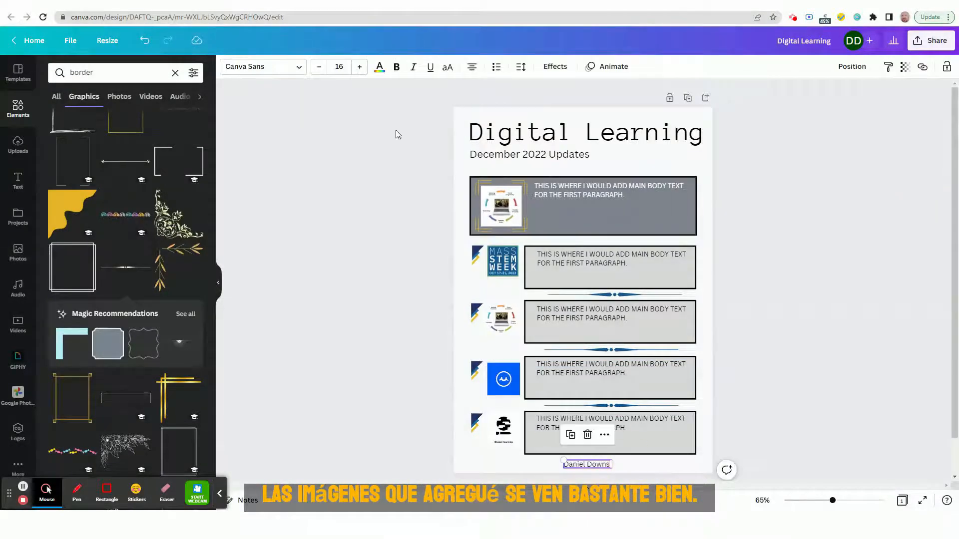
{"action": "left_click", "coordinate": [397, 67]}
{"action": "left_click", "coordinate": [413, 67]}
{"action": "left_click", "coordinate": [340, 322]}
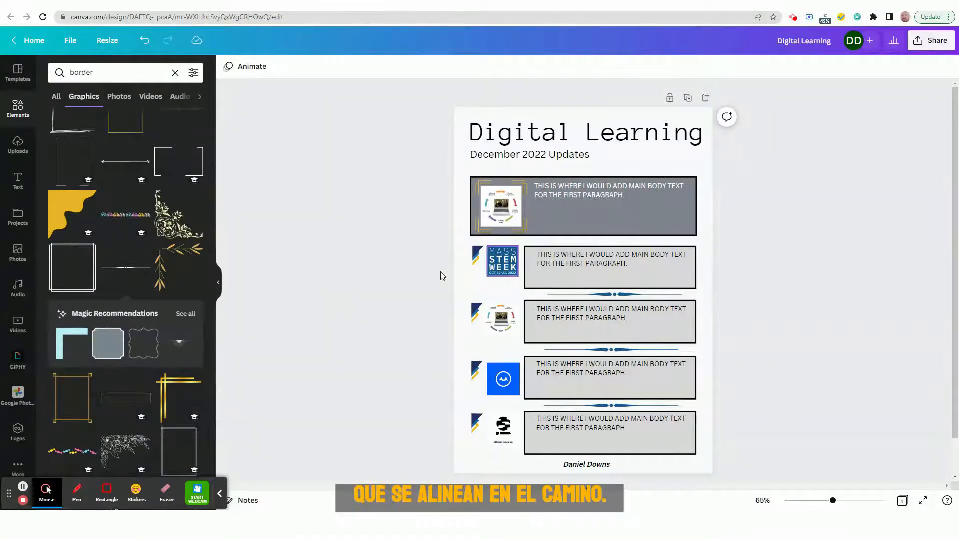
Step: Shift the four row images and their corner accents slightly left, and align the blue logo and circular diagram beneath the Mass STEM Week image
{"action": "left_click_drag", "start_coordinate": [410, 253], "coordinate": [499, 437]}
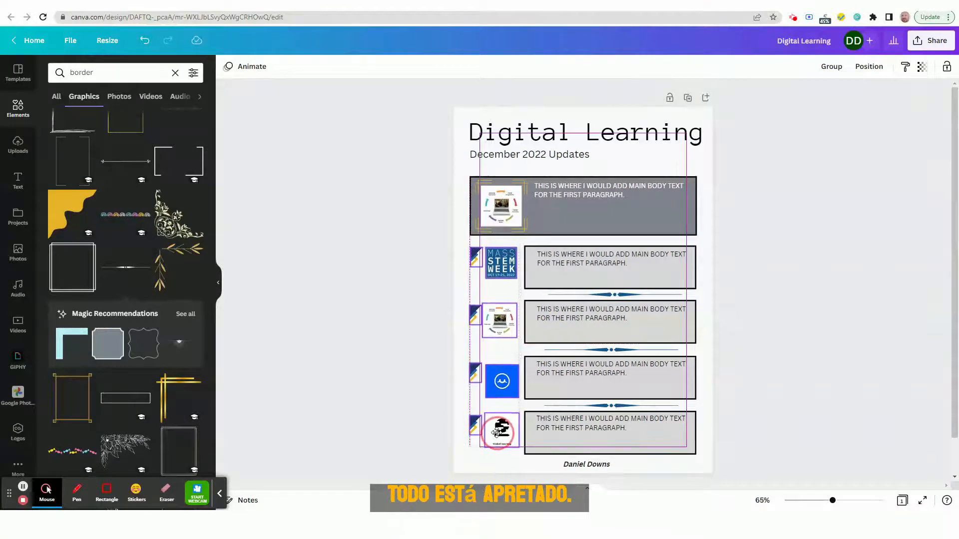
{"action": "left_click", "coordinate": [361, 418]}
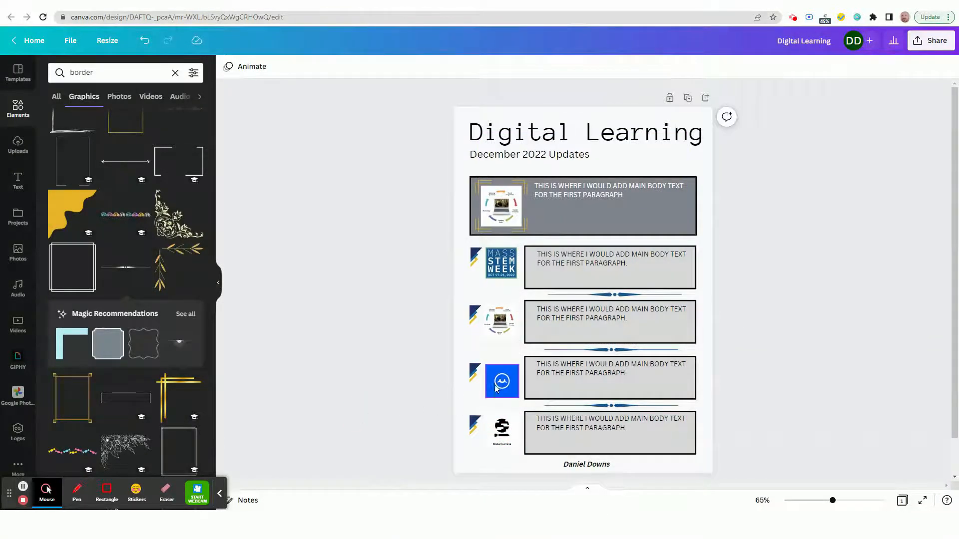
{"action": "left_click_drag", "start_coordinate": [501, 382], "coordinate": [498, 383]}
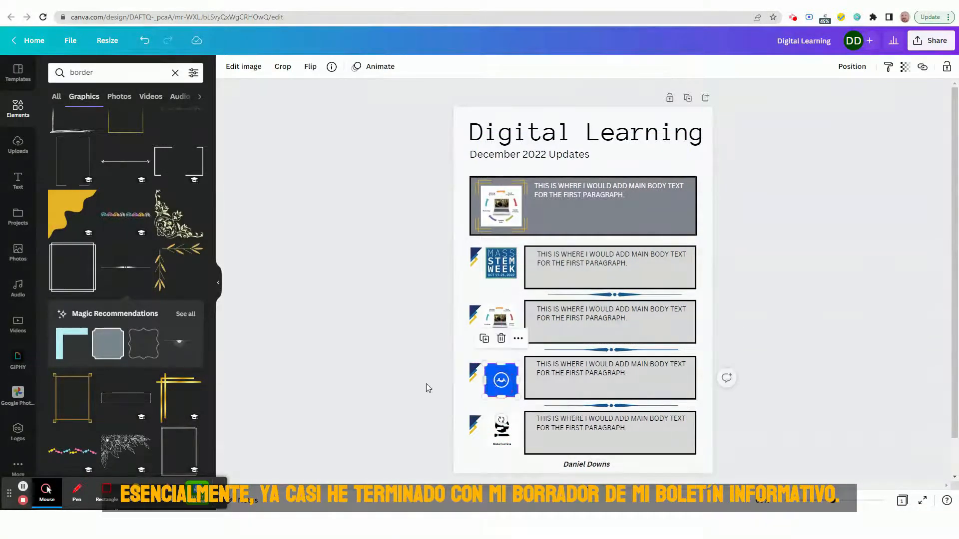
{"action": "left_click", "coordinate": [426, 384]}
{"action": "left_click", "coordinate": [506, 327]}
{"action": "left_click_drag", "start_coordinate": [506, 327], "coordinate": [502, 320]}
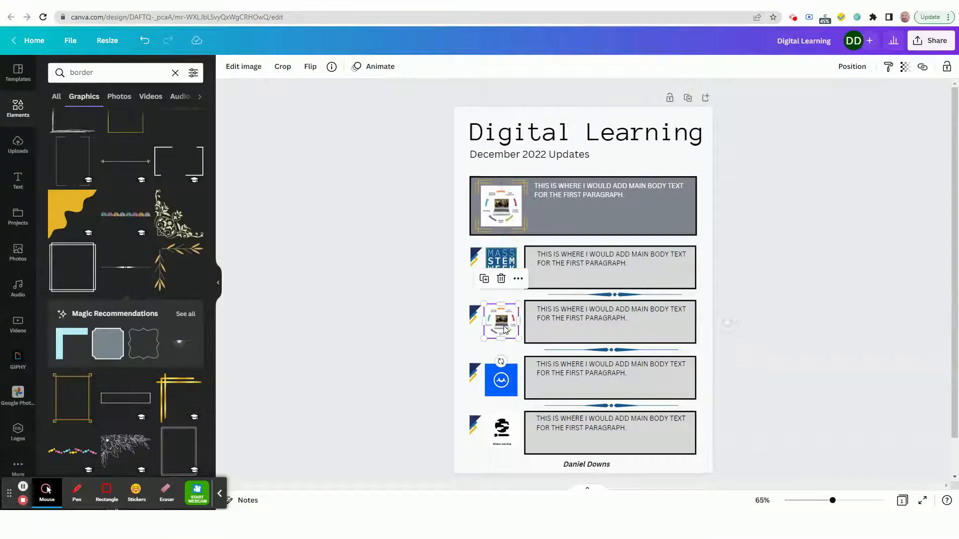
{"action": "left_click", "coordinate": [402, 340]}
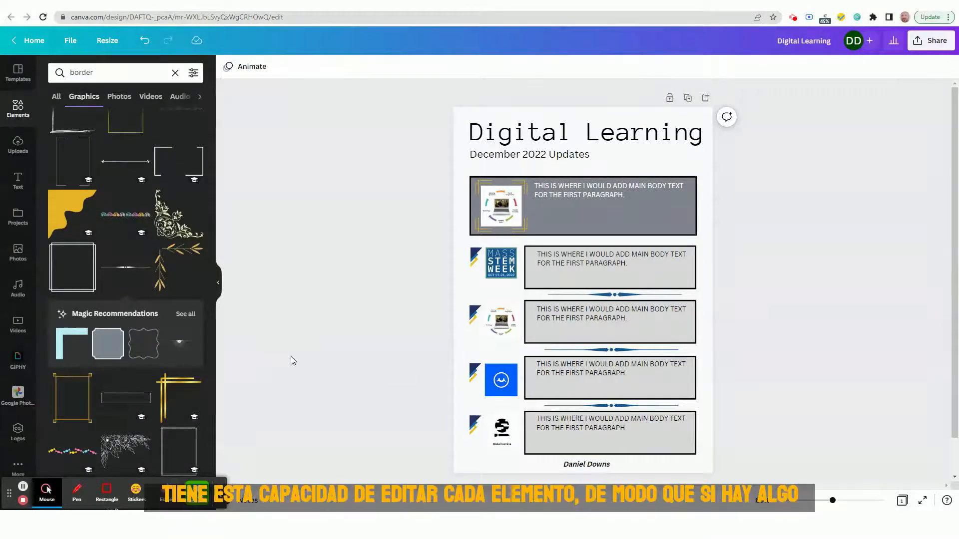
Step: Enlarge the Global learning image in the fourth row slightly, to about 29.8 by 29.8
{"action": "left_click", "coordinate": [500, 430]}
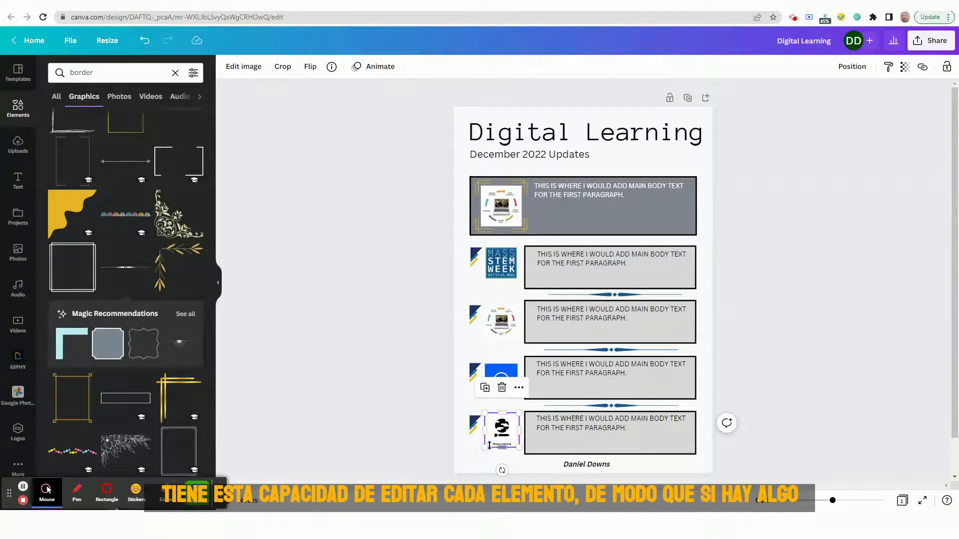
{"action": "left_click_drag", "start_coordinate": [484, 448], "coordinate": [483, 449]}
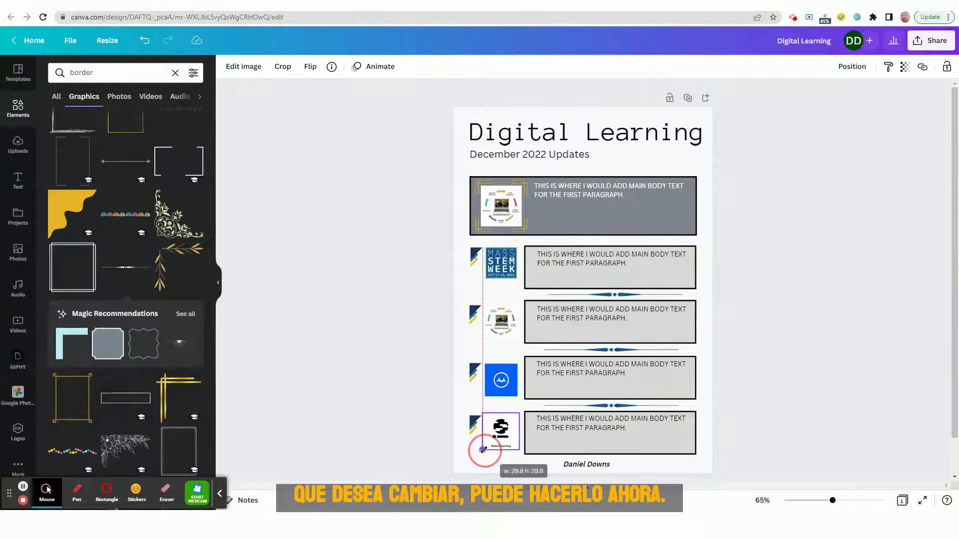
{"action": "left_click", "coordinate": [439, 437]}
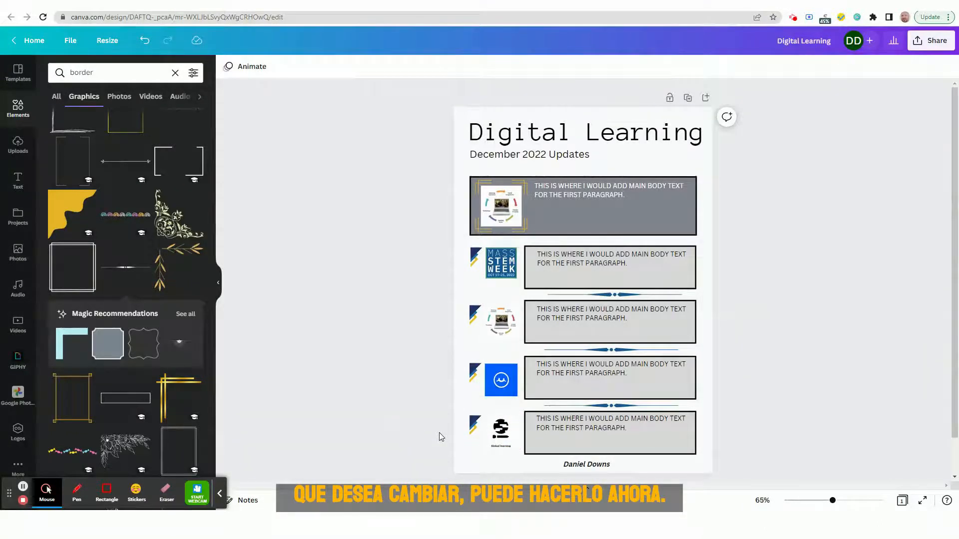
Step: Adjust the corner accents beside the fourth, third and second row images individually so they sit along the banner's left edge
{"action": "left_click", "coordinate": [473, 428]}
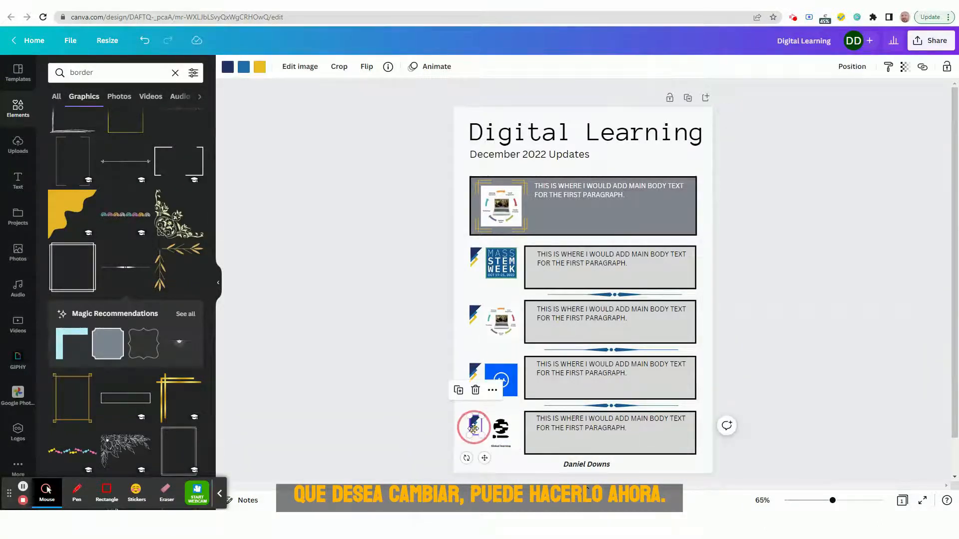
{"action": "left_click", "coordinate": [395, 414]}
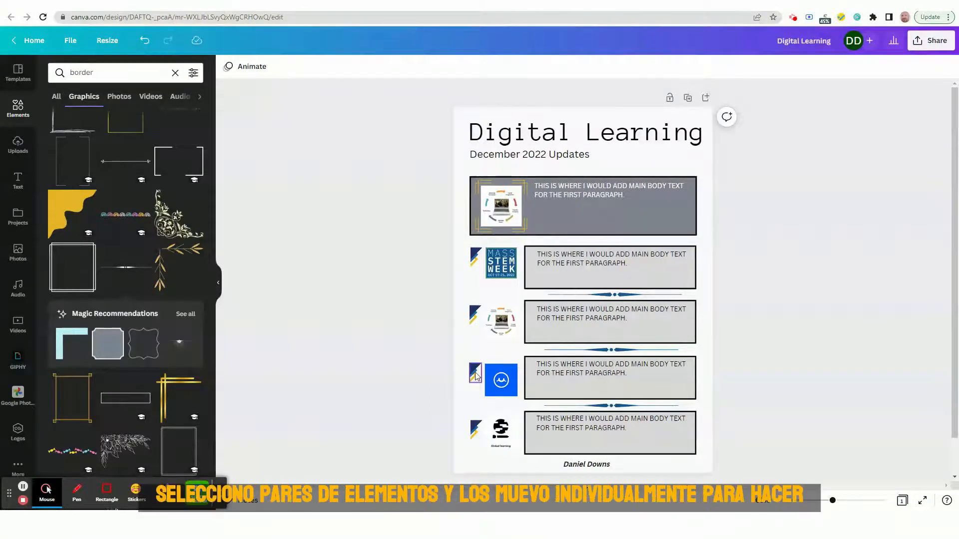
{"action": "left_click", "coordinate": [476, 374]}
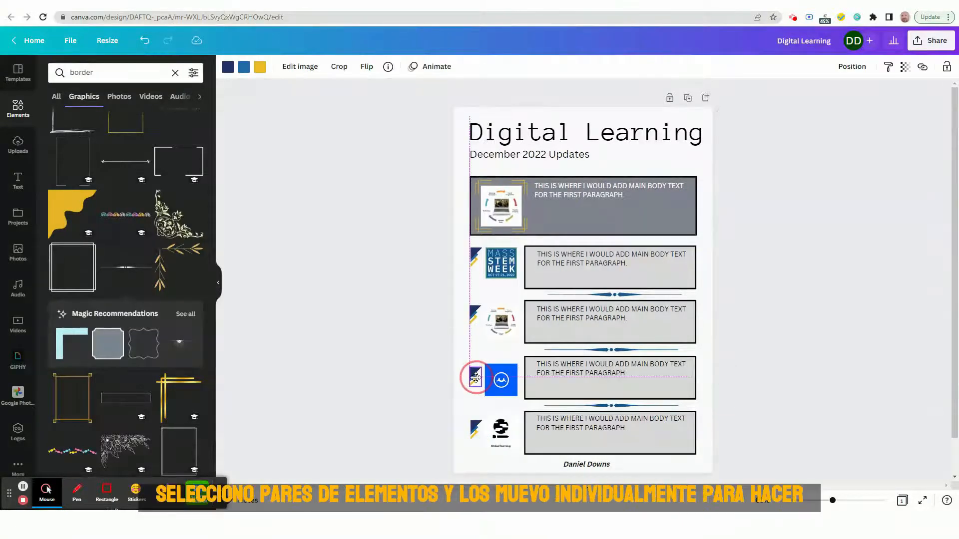
{"action": "left_click", "coordinate": [376, 352]}
{"action": "left_click", "coordinate": [473, 316]}
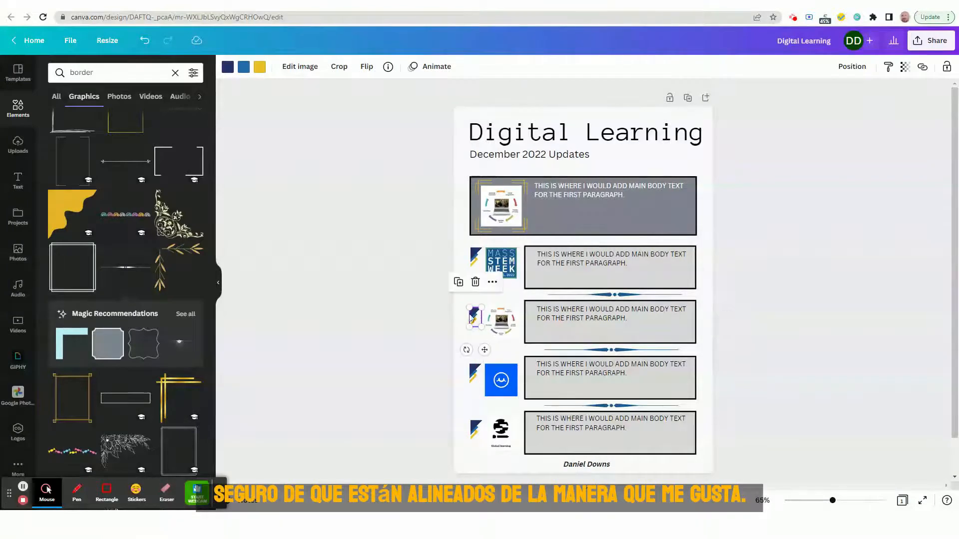
{"action": "left_click", "coordinate": [377, 318]}
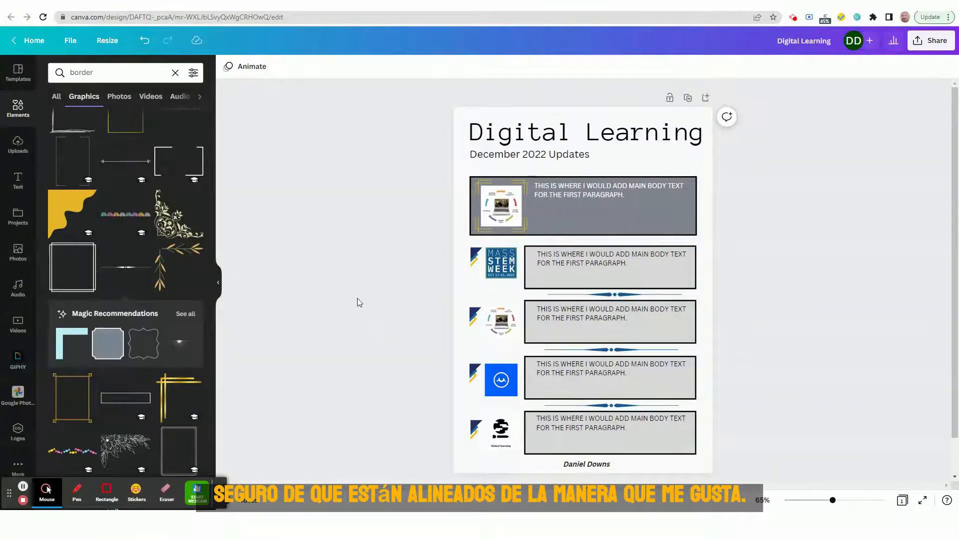
Step: Raise the second row's circular diagram and corner accent together towards the top of their text rectangle, and nudge the accent slightly left
{"action": "left_click_drag", "start_coordinate": [355, 300], "coordinate": [502, 331]}
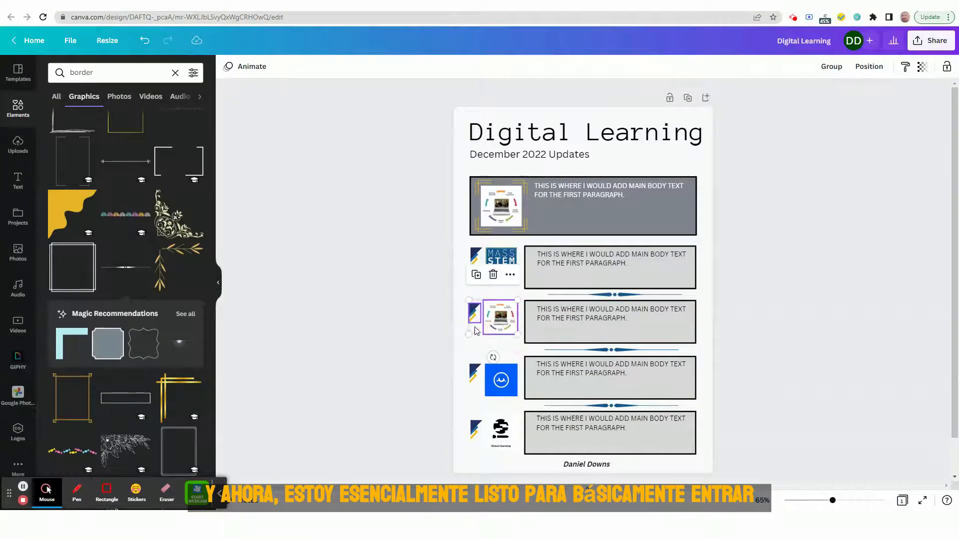
{"action": "left_click", "coordinate": [387, 319]}
{"action": "left_click", "coordinate": [470, 315]}
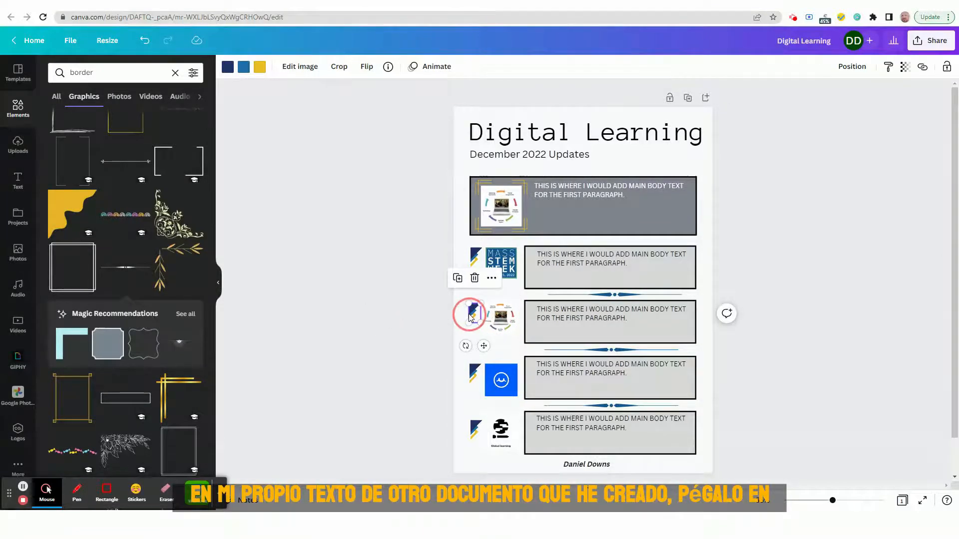
{"action": "left_click", "coordinate": [364, 327]}
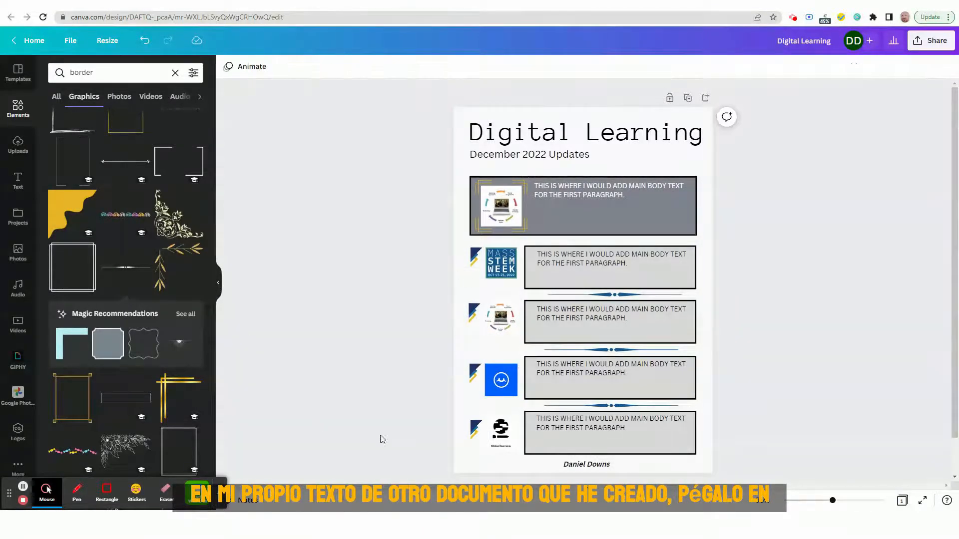
Step: Raise the image and corner accent pairs in the third and fourth rows to line up with the tops of their text rectangles
{"action": "left_click_drag", "start_coordinate": [387, 377], "coordinate": [493, 383]}
{"action": "left_click", "coordinate": [426, 391]}
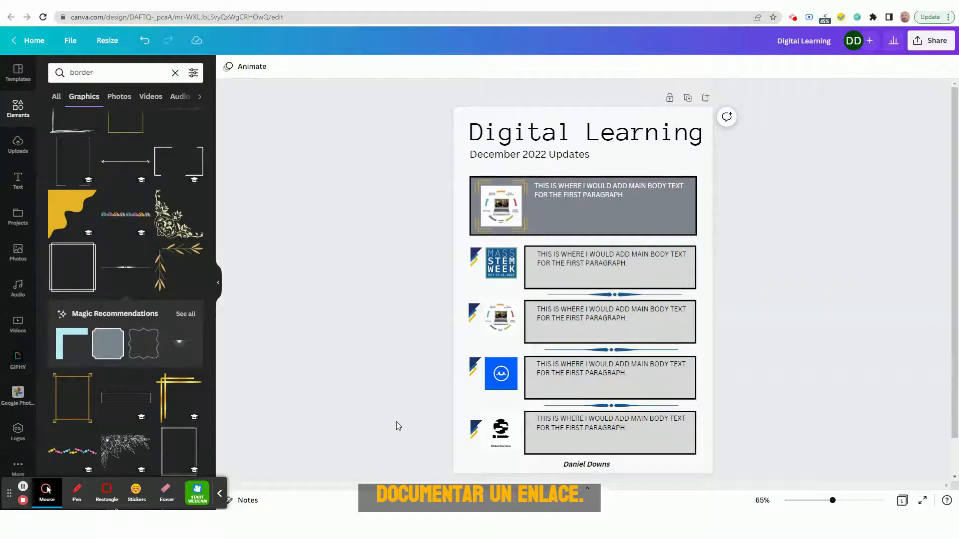
{"action": "left_click_drag", "start_coordinate": [397, 422], "coordinate": [501, 436]}
{"action": "left_click", "coordinate": [379, 446]}
{"action": "left_click", "coordinate": [391, 437]}
{"action": "left_click", "coordinate": [373, 441]}
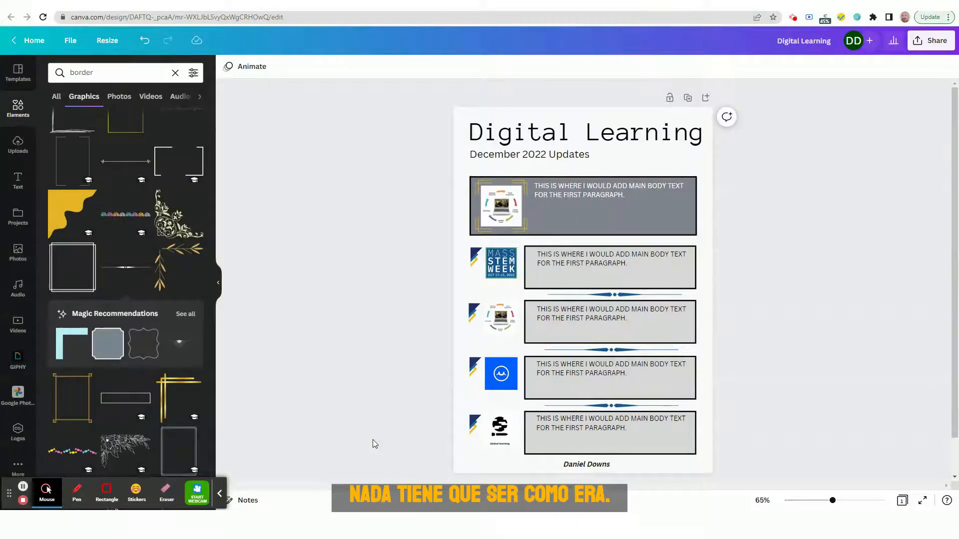
Step: Swap the blue logo and the circular diagram so the logo sits in the second row and the diagram in the third
{"action": "left_click", "coordinate": [503, 384]}
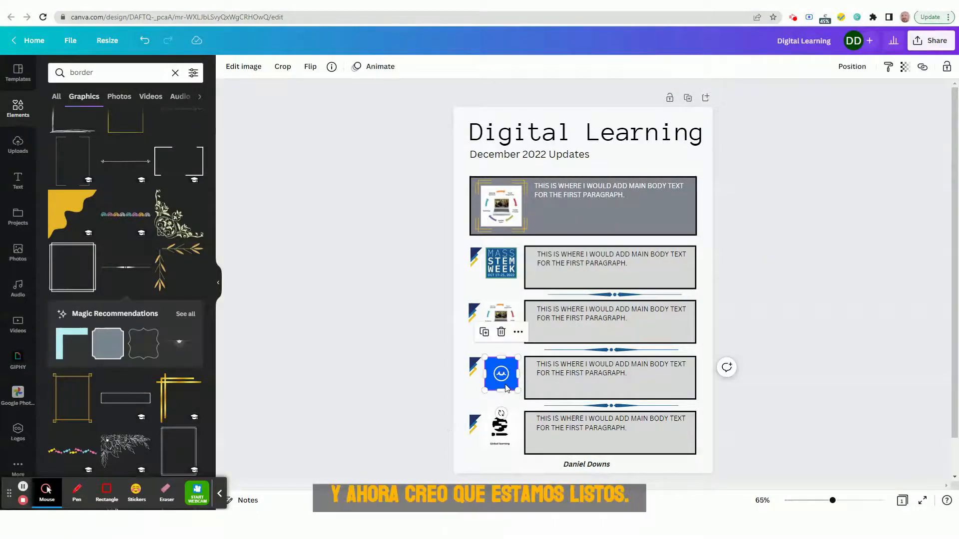
{"action": "left_click_drag", "start_coordinate": [506, 388], "coordinate": [562, 315]}
{"action": "left_click_drag", "start_coordinate": [499, 328], "coordinate": [501, 374]}
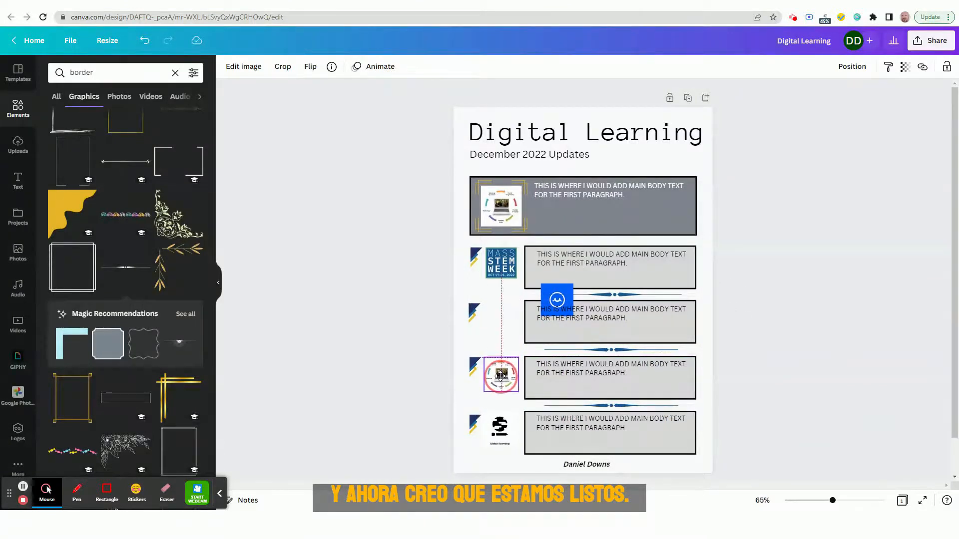
{"action": "left_click_drag", "start_coordinate": [552, 292], "coordinate": [496, 311]}
{"action": "left_click", "coordinate": [307, 340]}
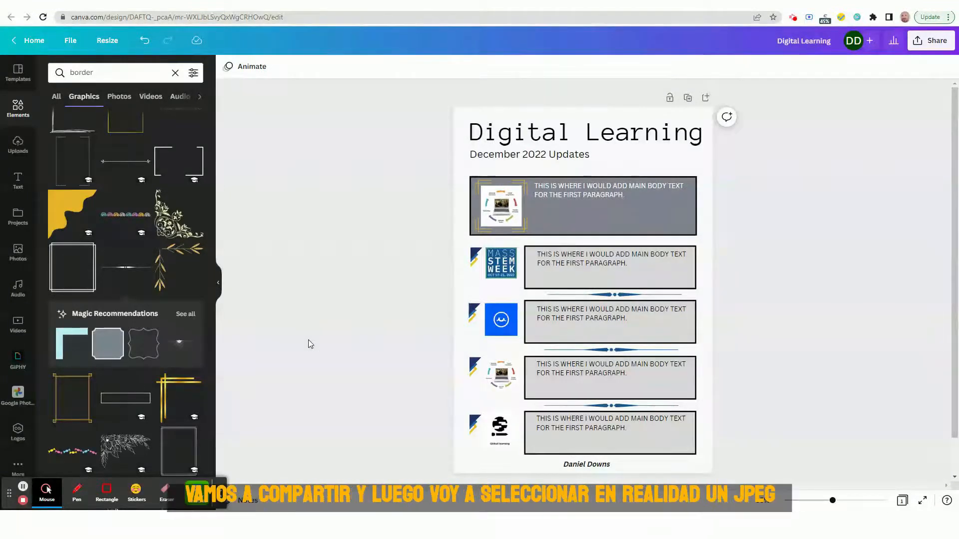
{"action": "left_click", "coordinate": [379, 294]}
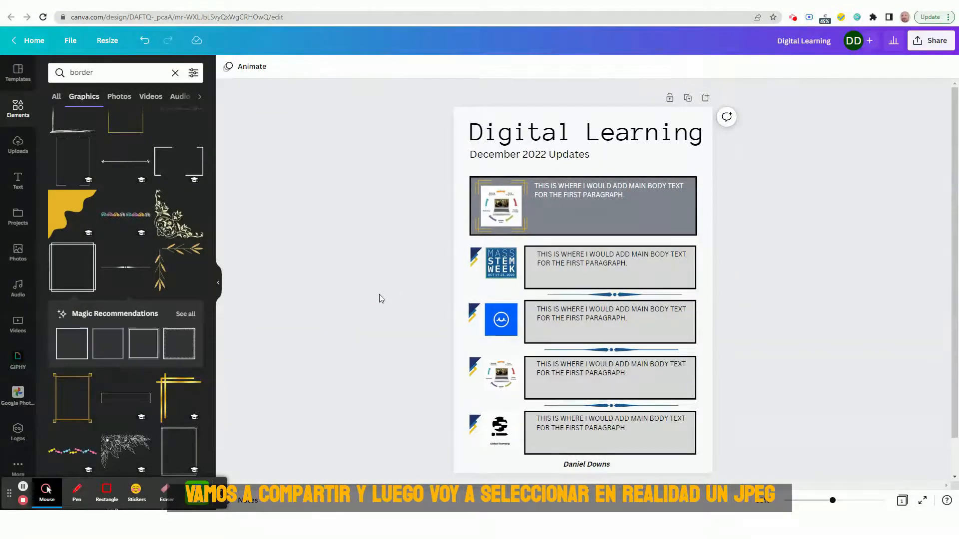
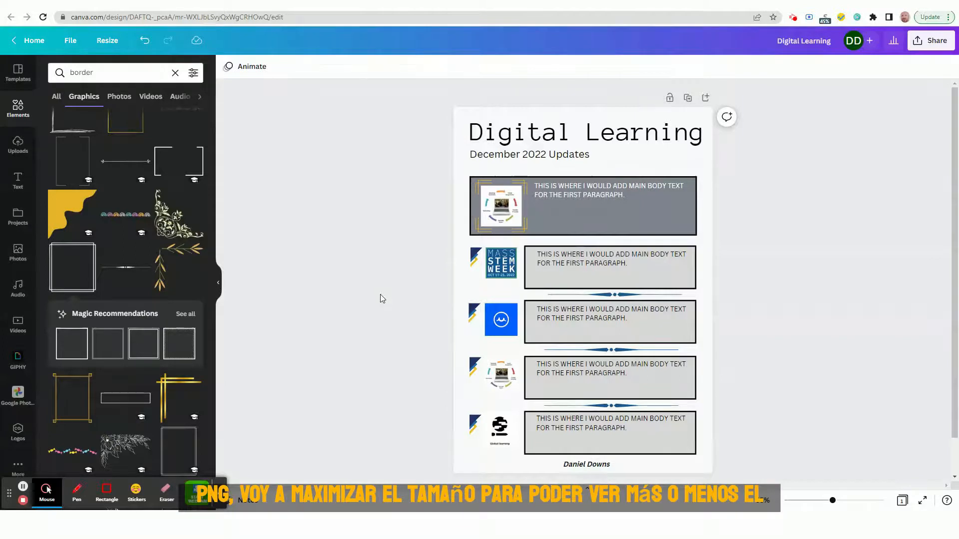
Step: Set the newsletter's download options to JPG format at size 3 (4,242 × 6,000 px)
{"action": "left_click", "coordinate": [929, 47]}
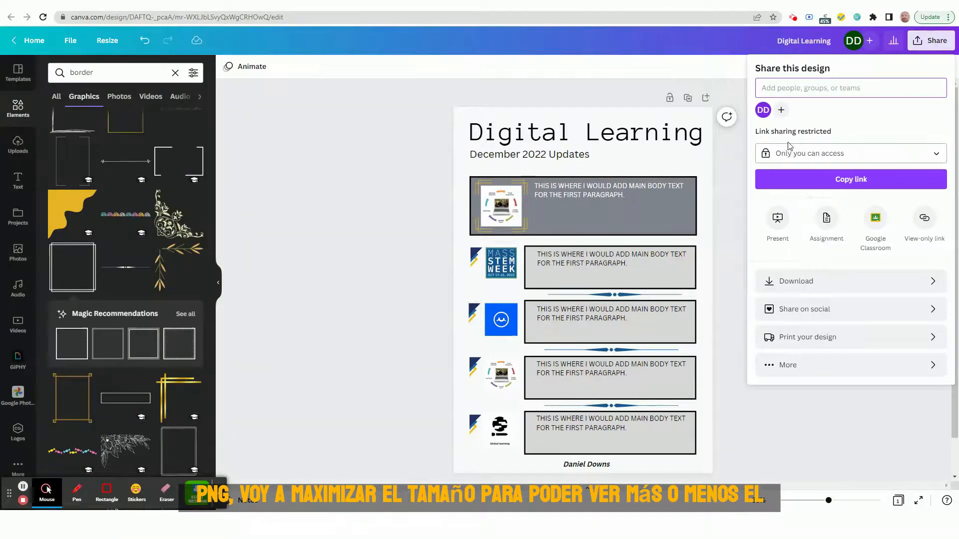
{"action": "left_click", "coordinate": [903, 288]}
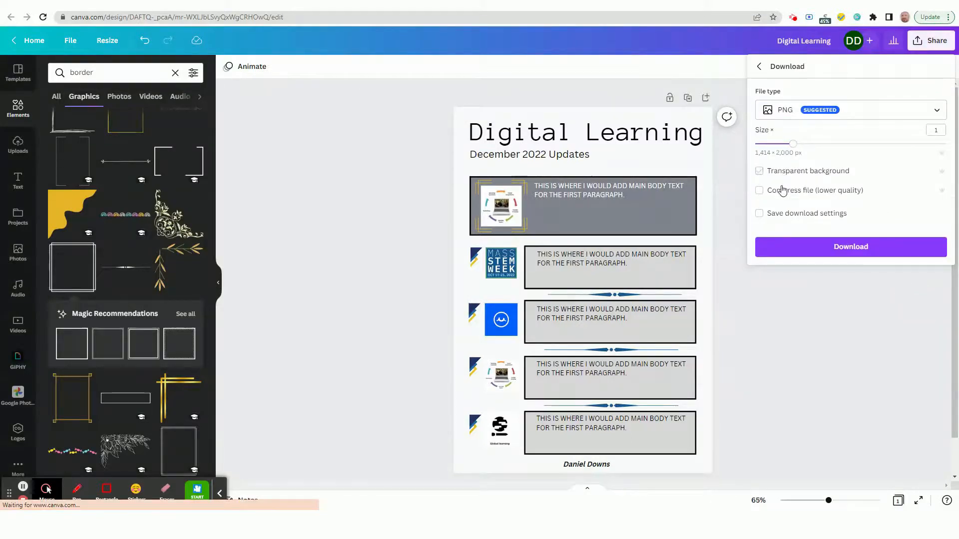
{"action": "left_click_drag", "start_coordinate": [795, 145], "coordinate": [955, 153]}
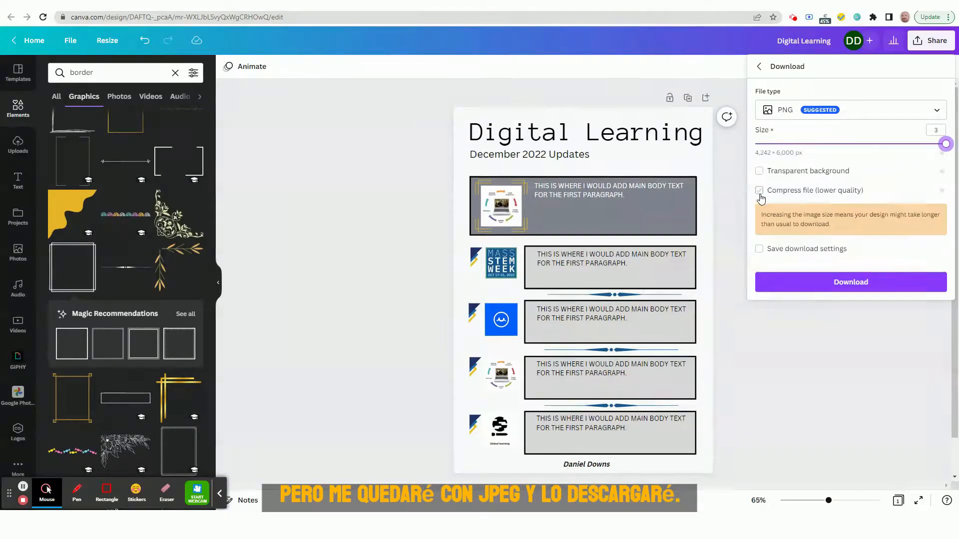
{"action": "left_click", "coordinate": [864, 112]}
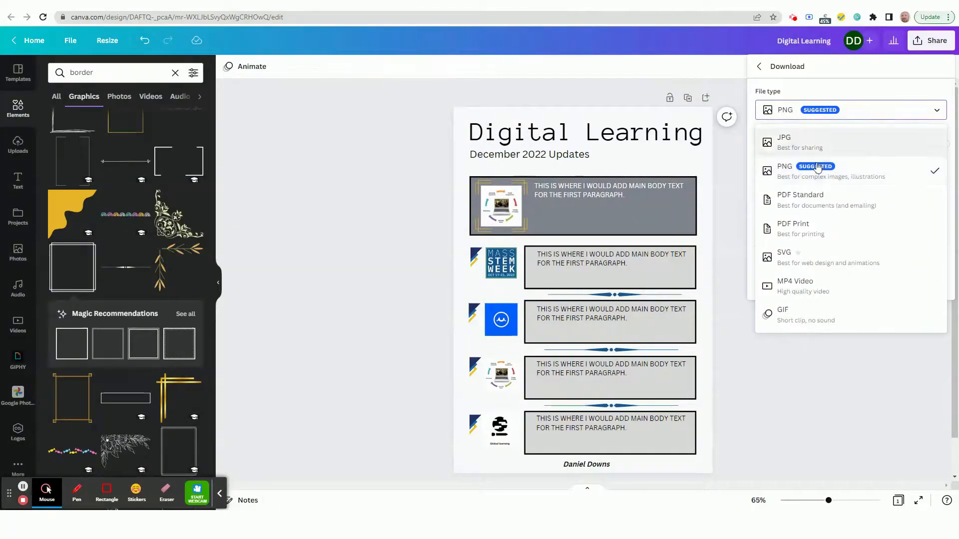
{"action": "left_click", "coordinate": [800, 154]}
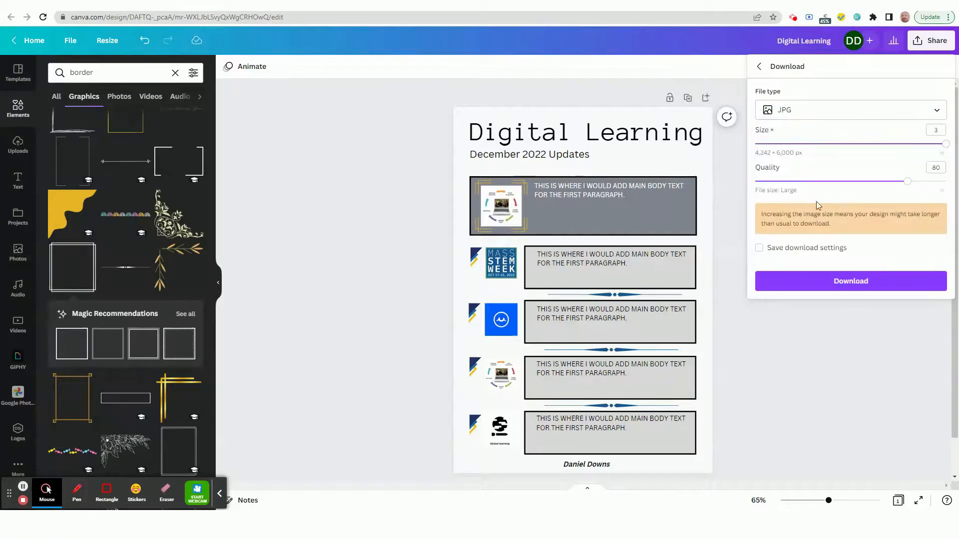
{"action": "left_click", "coordinate": [842, 118]}
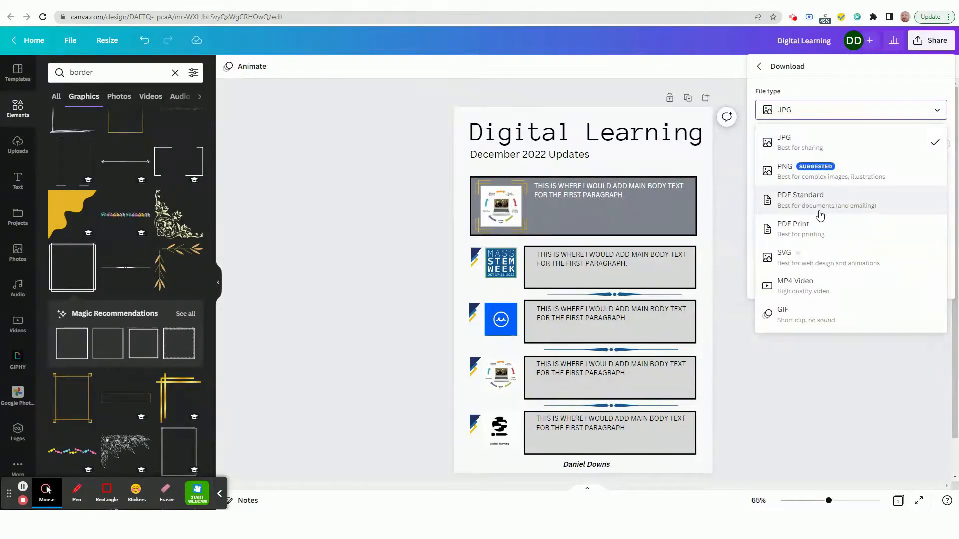
{"action": "left_click", "coordinate": [798, 146]}
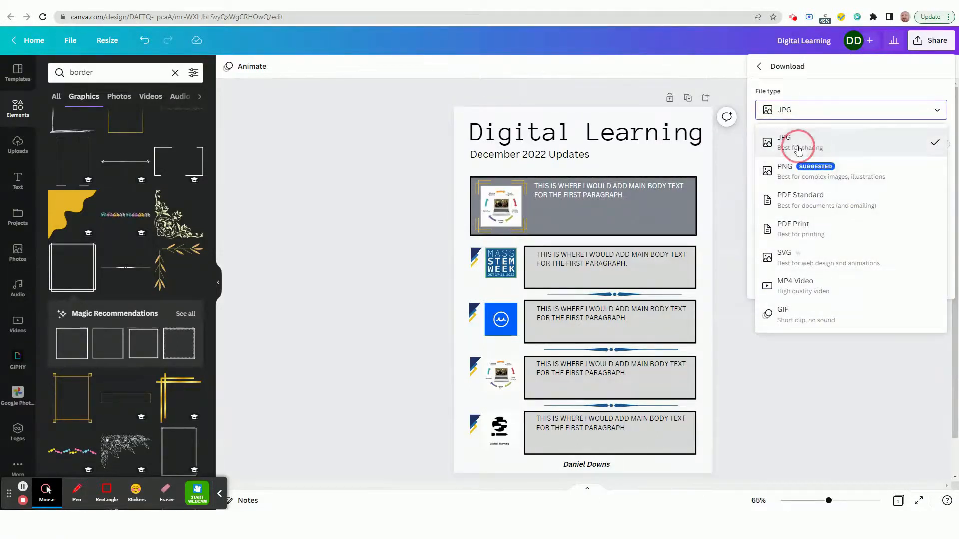
Step: Download the newsletter with these settings and open the downloaded Digital Learning.jpg
{"action": "left_click", "coordinate": [835, 288]}
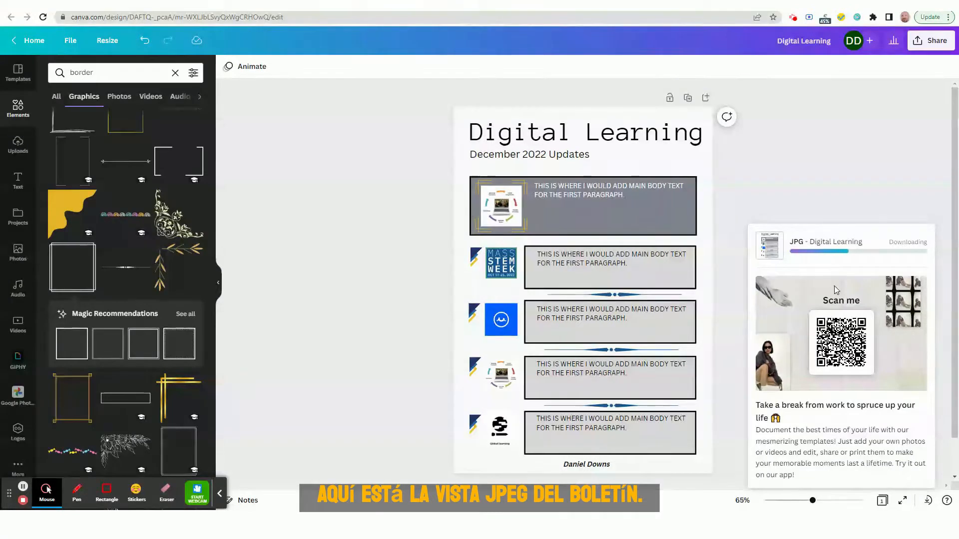
{"action": "left_click", "coordinate": [217, 499]}
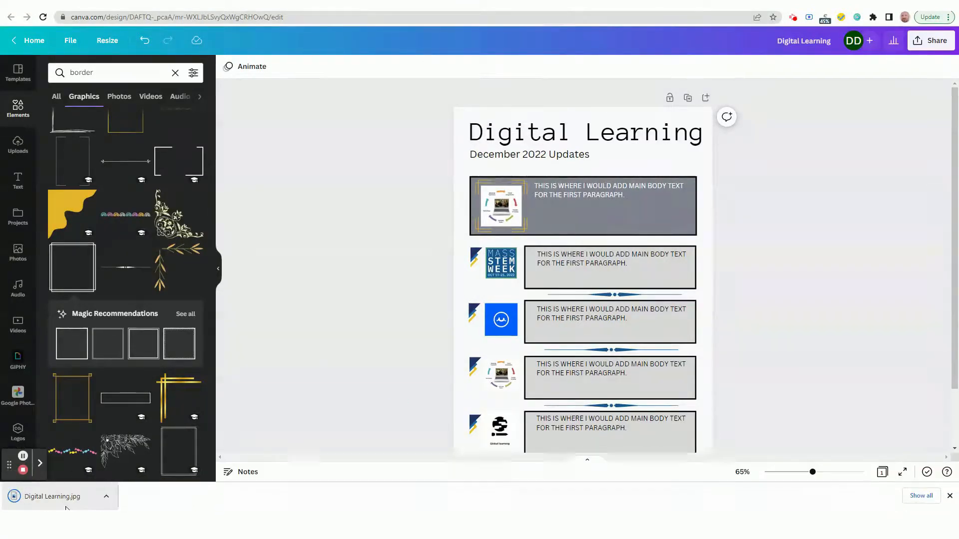
{"action": "left_click", "coordinate": [65, 503]}
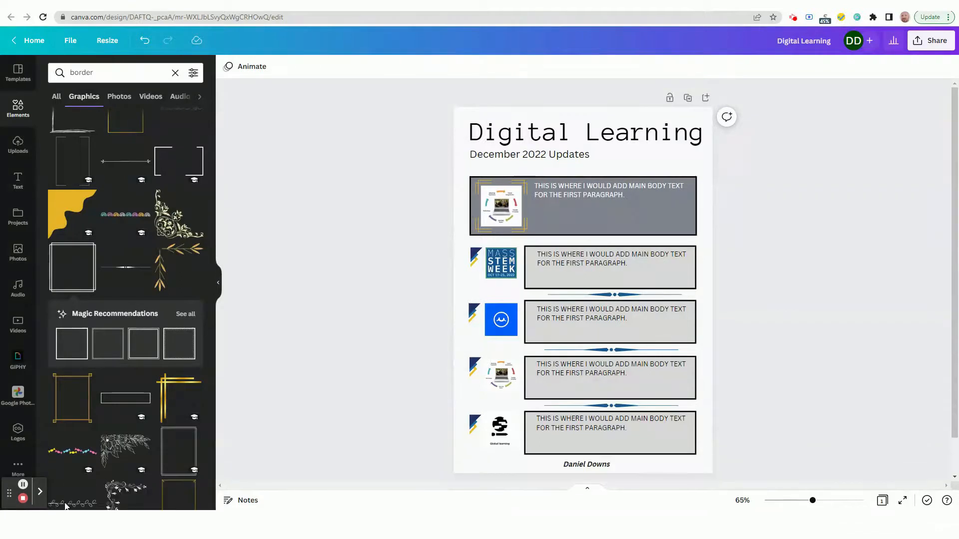